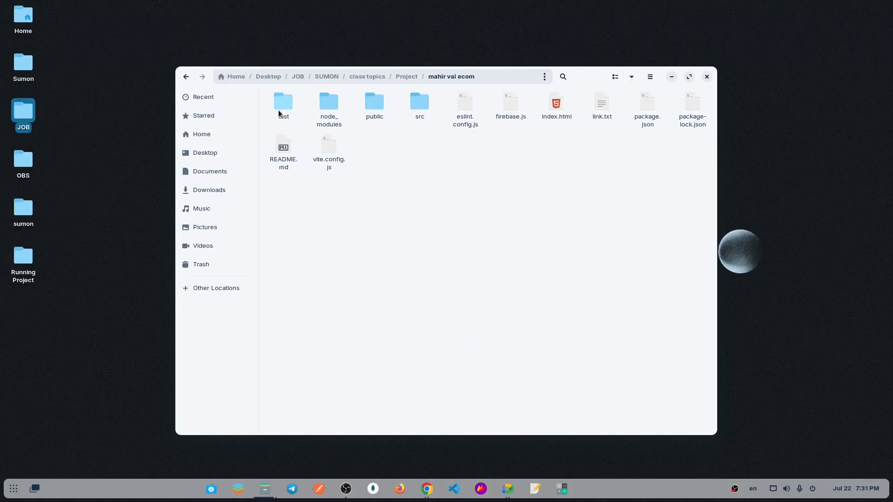
Delete the dist folder from the e-commerce project folder and dismiss the deletion notice.
click(281, 107)
key(Delete)
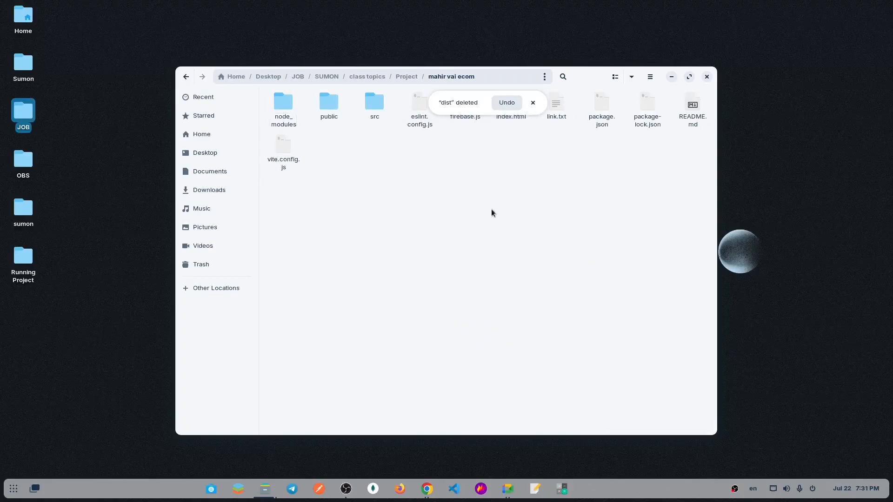
click(533, 104)
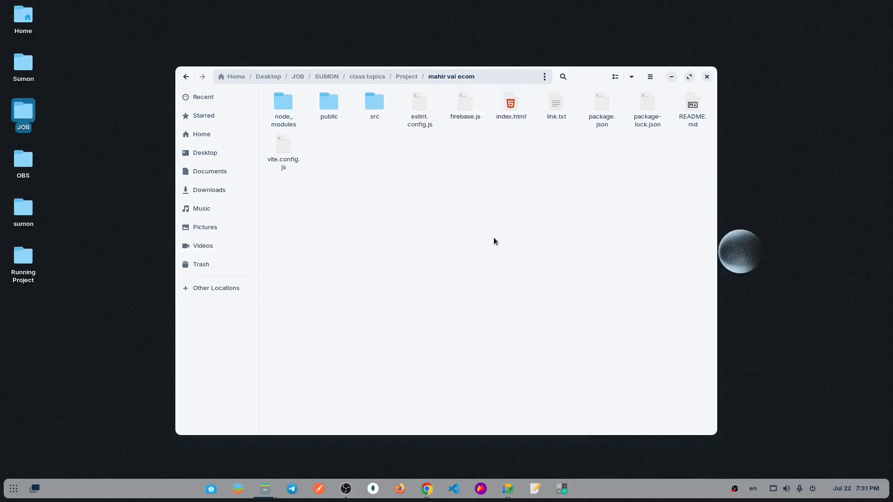
Open a terminal in the project folder and launch the project in Visual Studio Code with "code .".
right_click(412, 229)
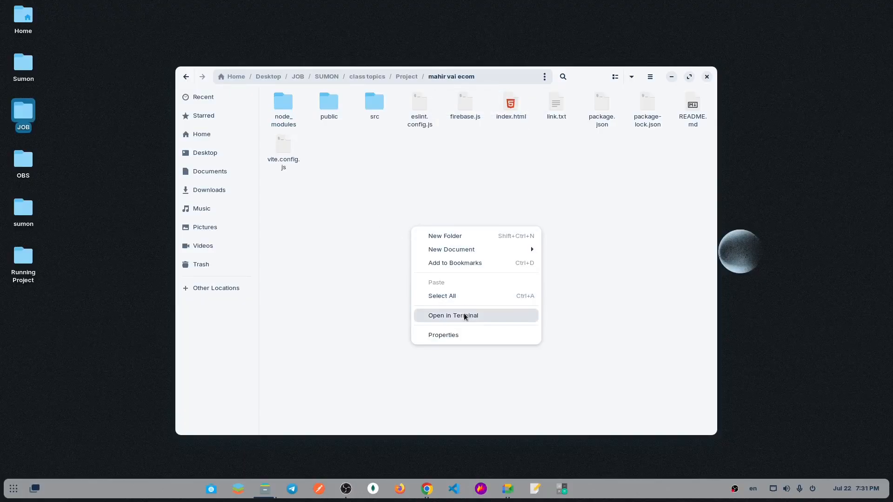
click(464, 313)
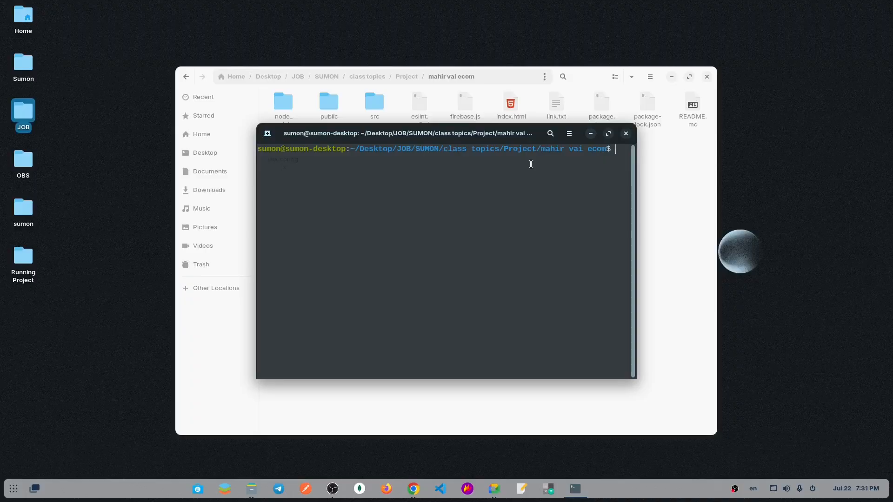
text(code .)
key(Return)
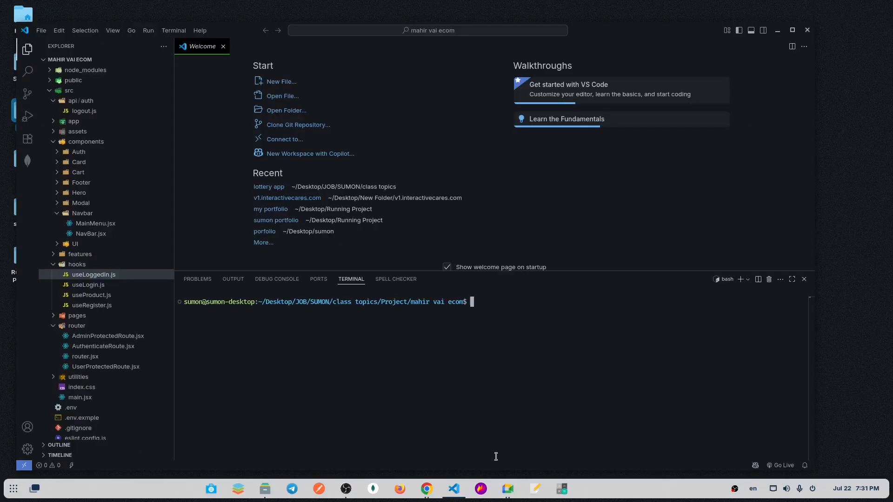
Start the development server with "npm run dev" in the integrated terminal and maximize the editor window.
click(496, 456)
text(npm run dev)
key(Return)
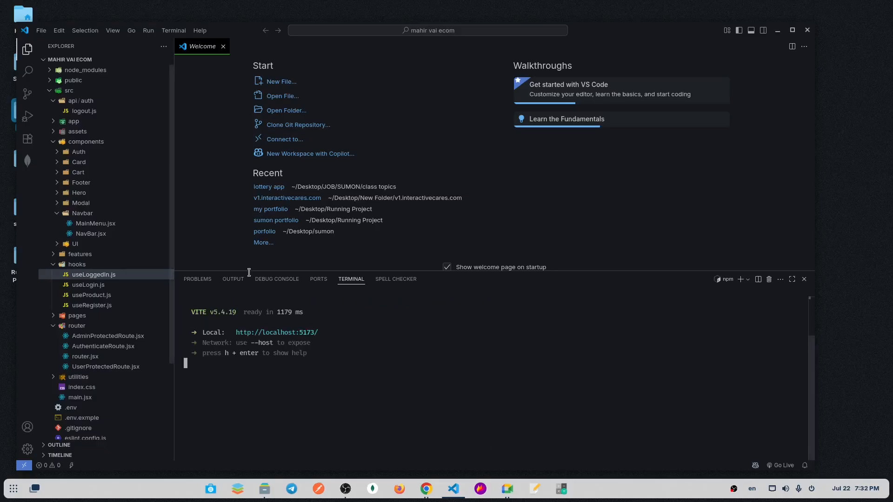
click(792, 29)
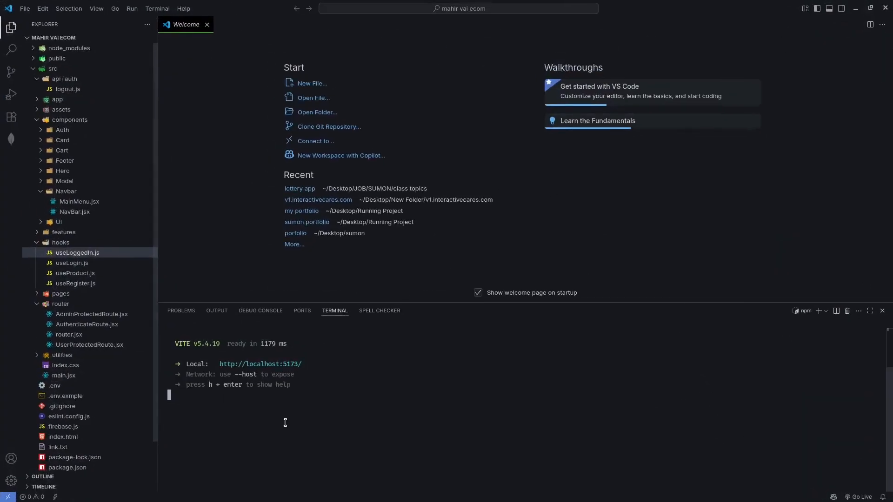
Switch to Chrome and load the local site at localhost:5173.
mouse_move(444, 501)
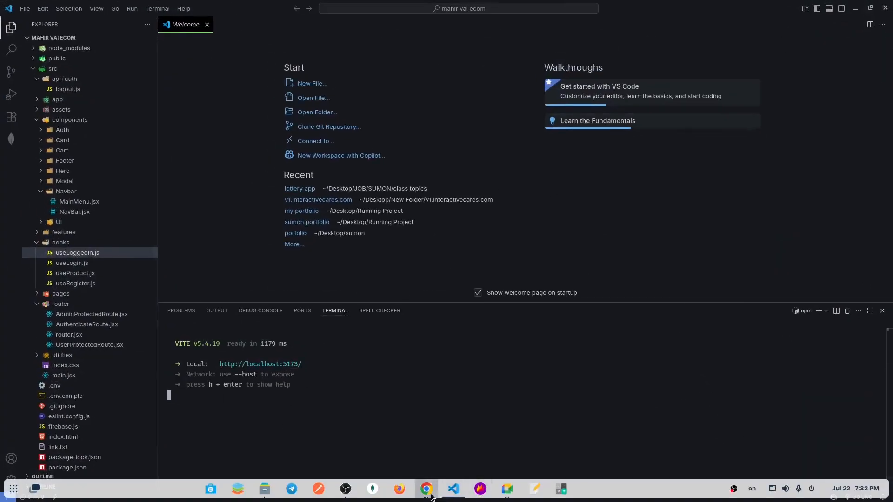
mouse_move(426, 488)
click(387, 440)
click(229, 28)
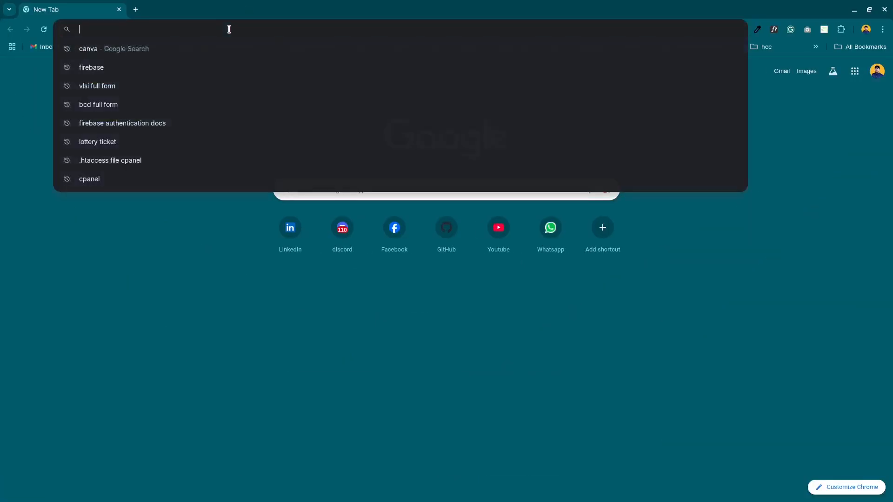
text(localhost:5173)
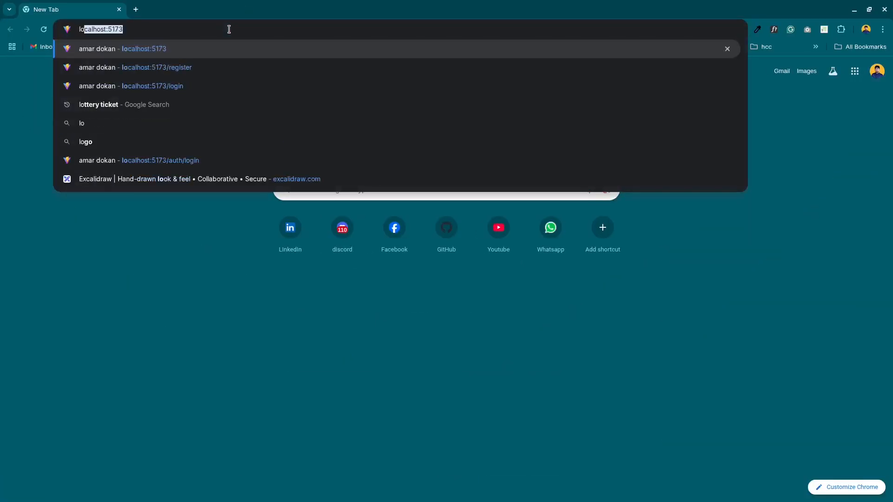
key(Return)
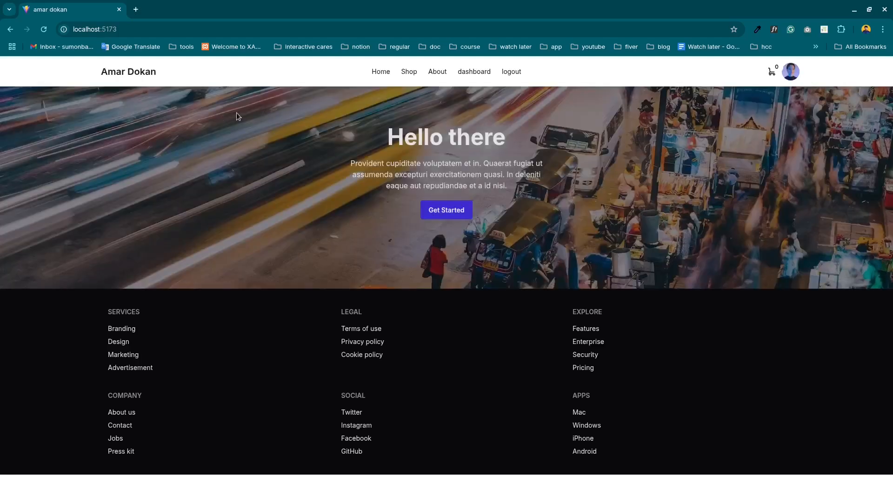
Visit the site's shop page and add the Apple MacBook Air (2022) to the cart.
click(408, 71)
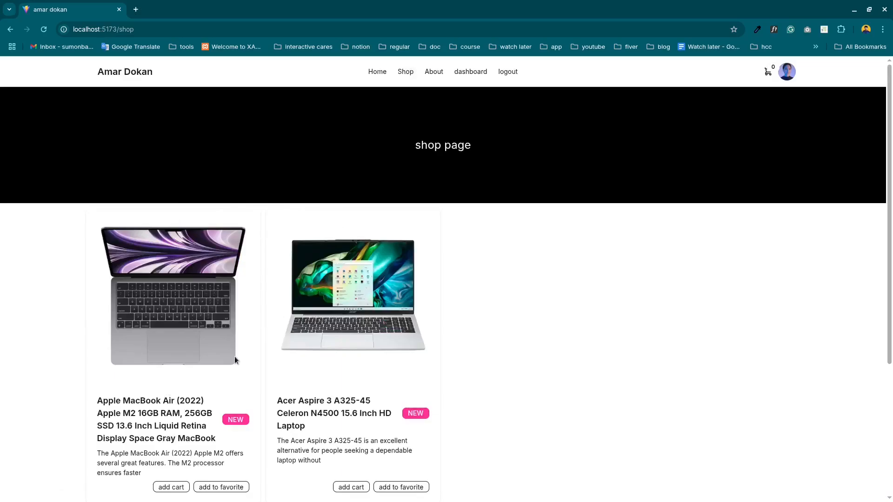
scroll(236, 372, down, 1)
double_click(183, 432)
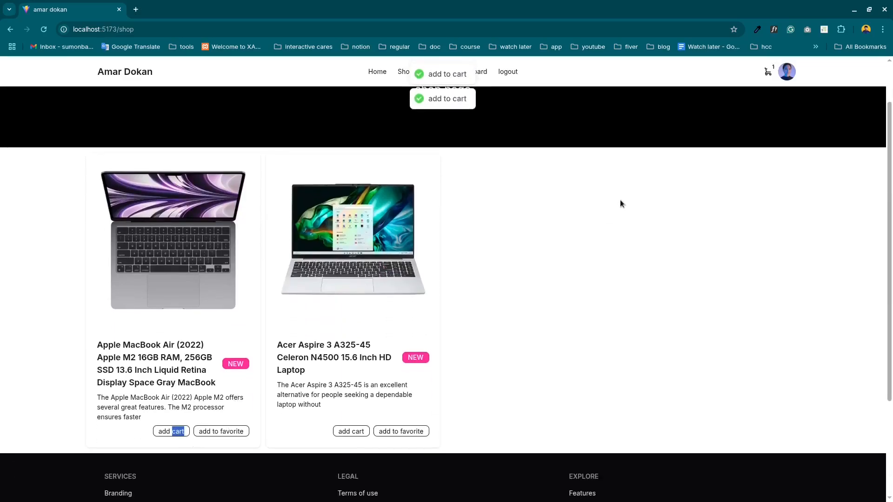
scroll(620, 204, up, 1)
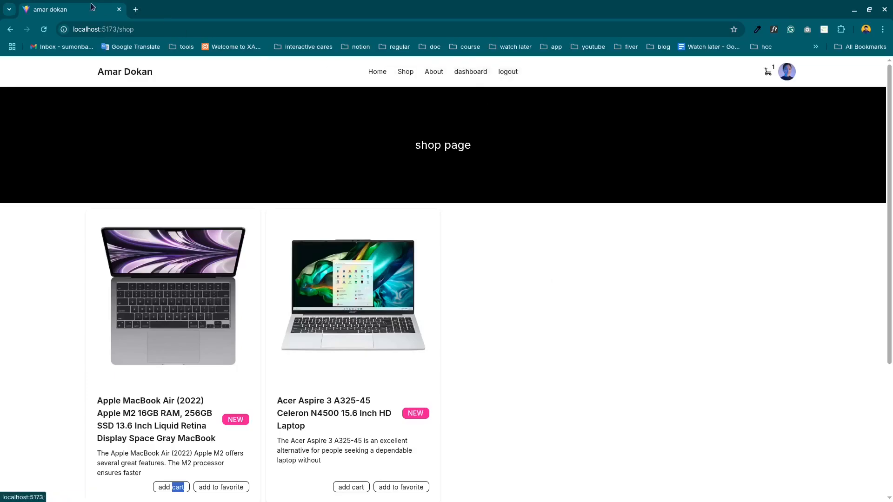
Open the dashboard page and try replacing its path in the address with /login.
click(469, 73)
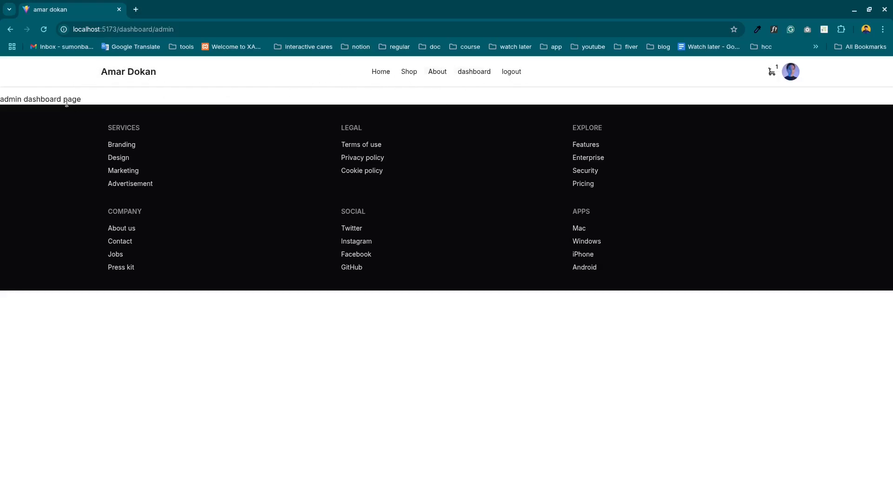
drag(86, 99, 1, 99)
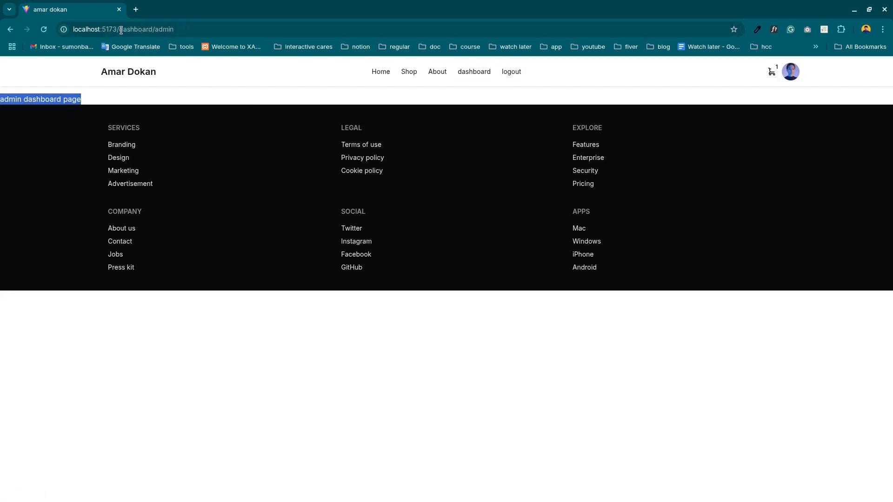
drag(120, 30, 186, 27)
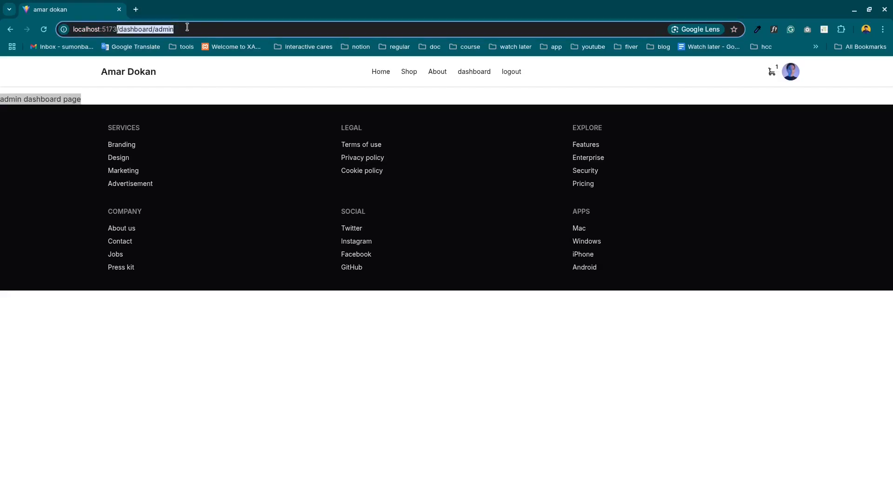
key(BackSpace)
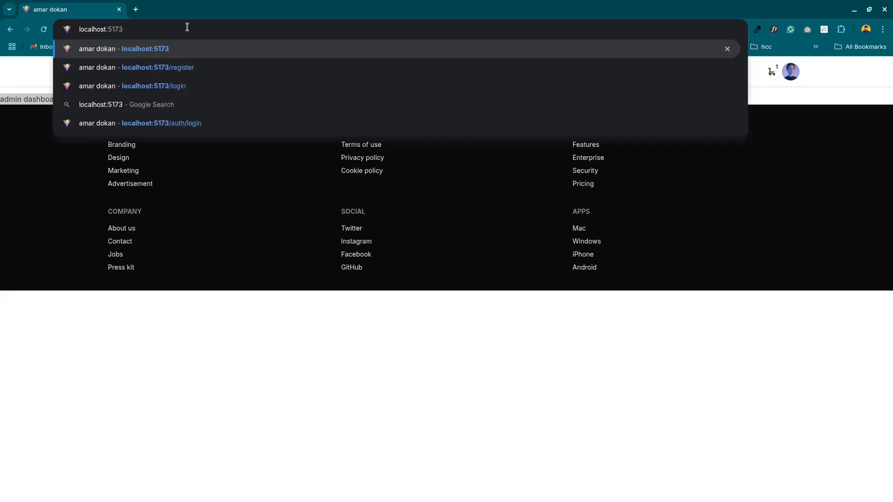
text(/lo)
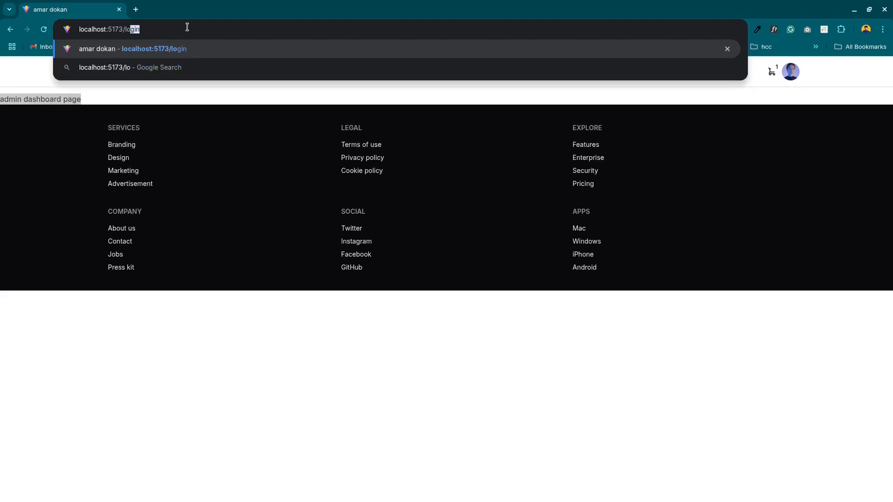
text(gin)
key(Return)
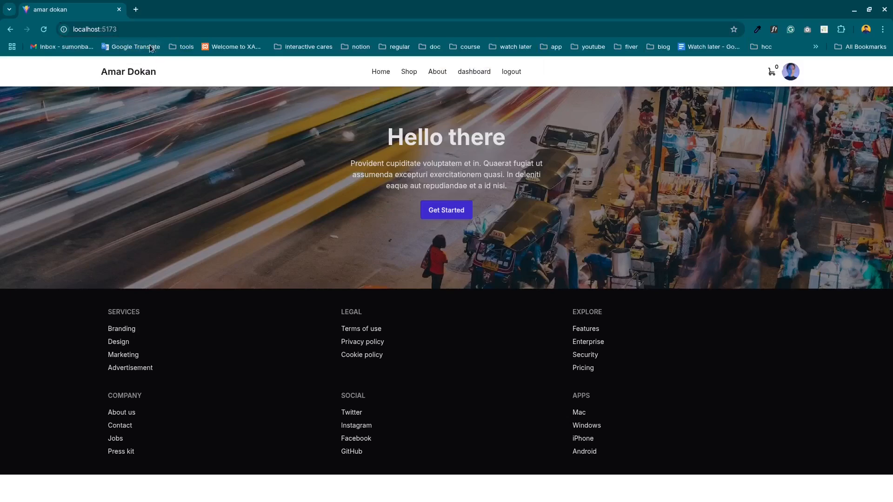
Load the site's root address again as localhost:5173/.
click(142, 29)
click(142, 30)
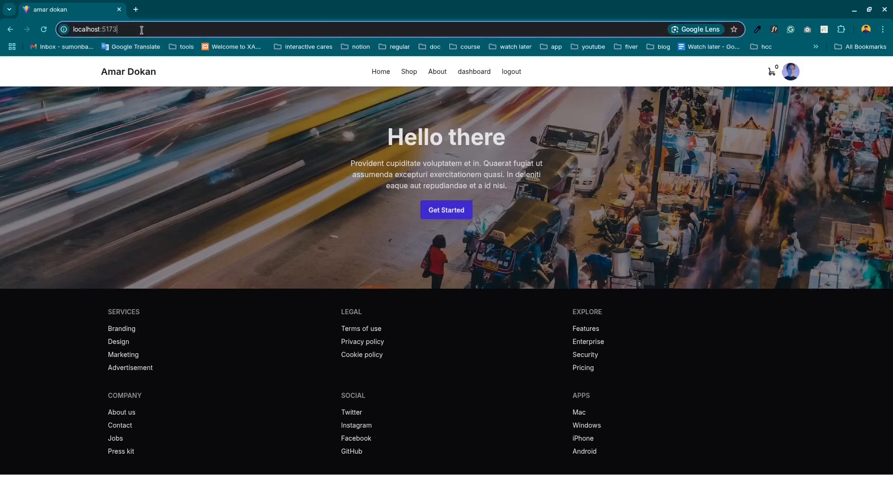
text(/register)
key(Return)
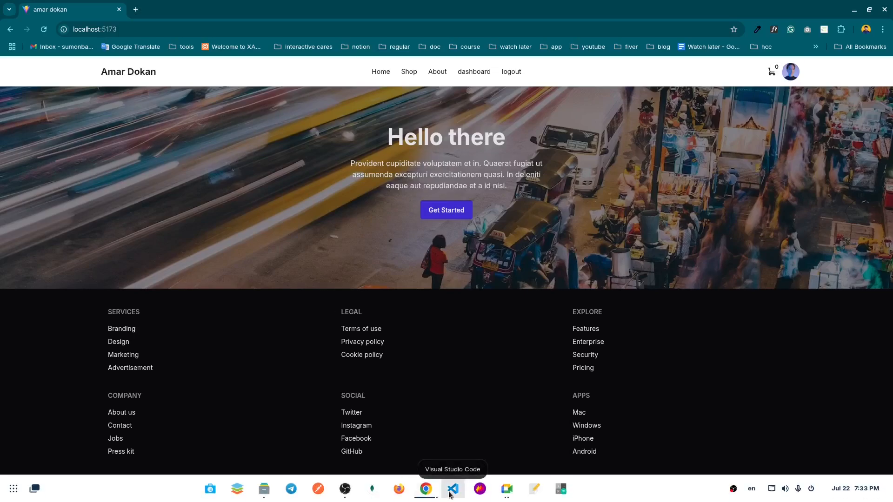
Switch to Visual Studio Code, open src/router/router.jsx at the route definitions, and enlarge the editor area above the terminal.
click(451, 494)
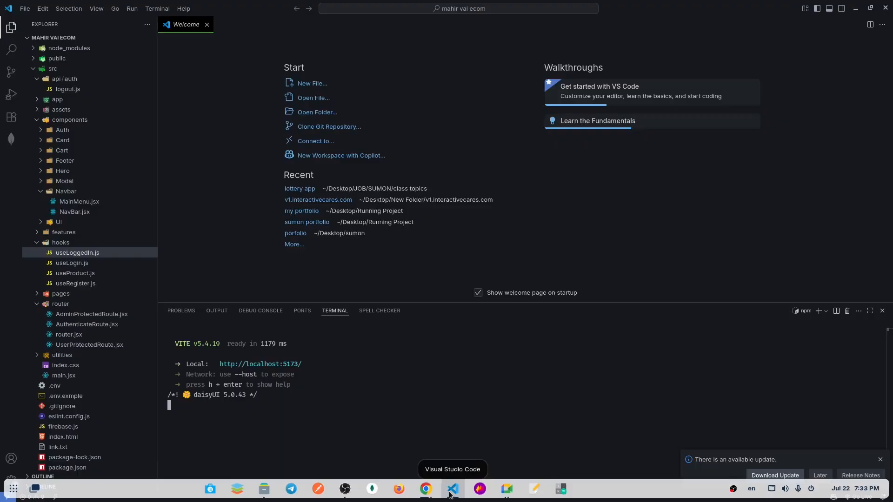
click(69, 336)
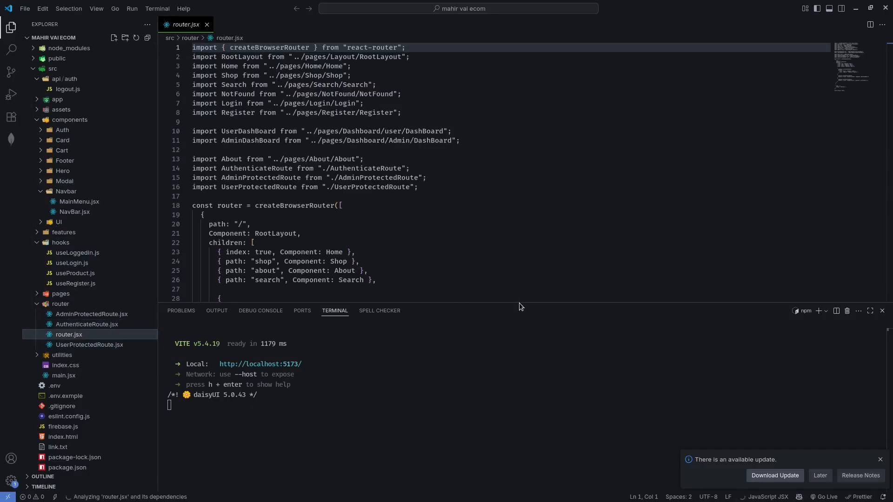
drag(519, 303, 518, 358)
scroll(488, 267, down, 2)
scroll(487, 267, down, 2)
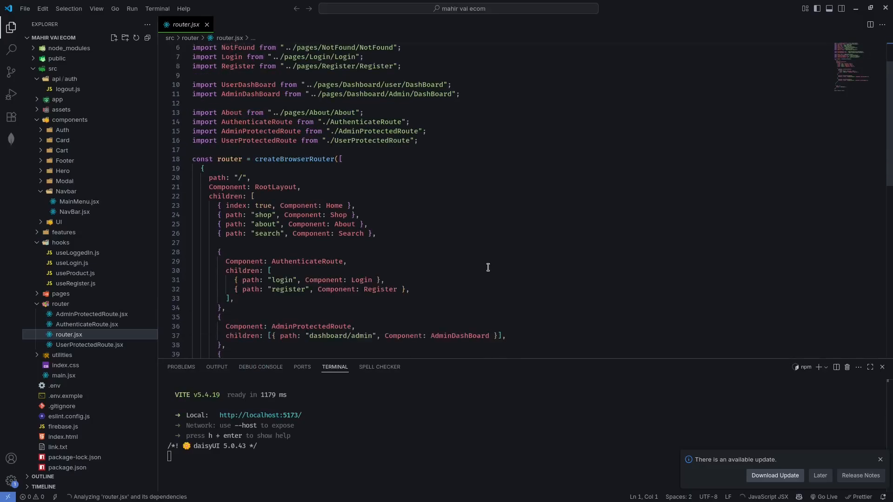
scroll(382, 243, down, 2)
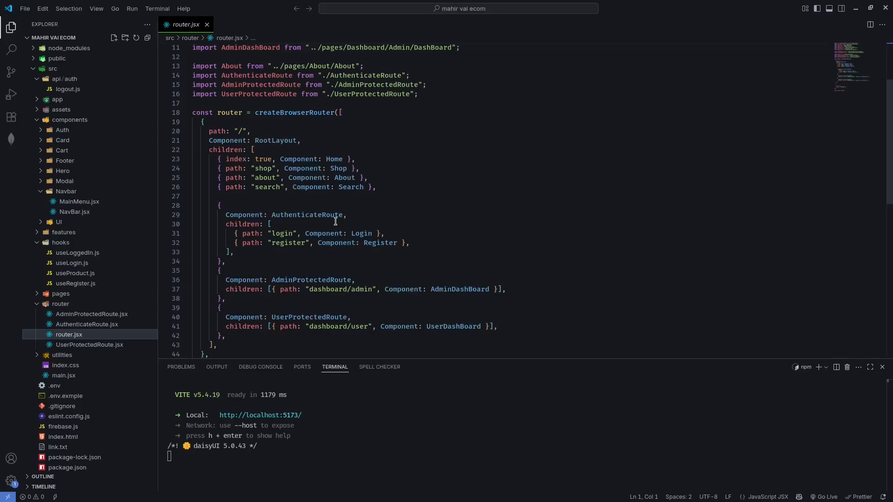
Examine how router.jsx wraps the login and register routes in AuthenticateRoute, compared with the unwrapped about and search routes.
double_click(314, 215)
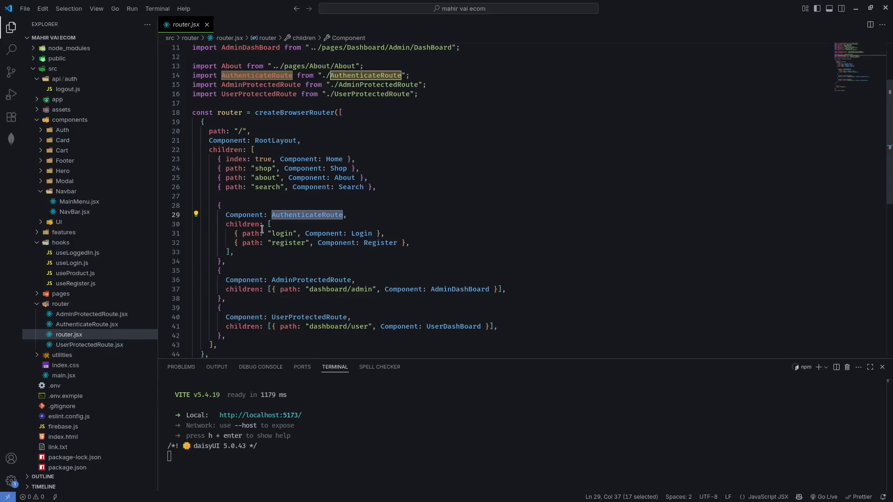
drag(430, 231, 430, 228)
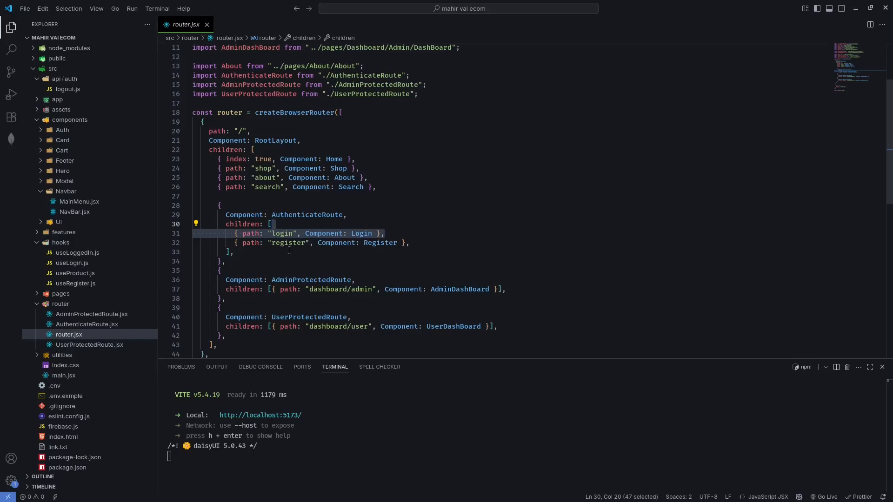
click(376, 242)
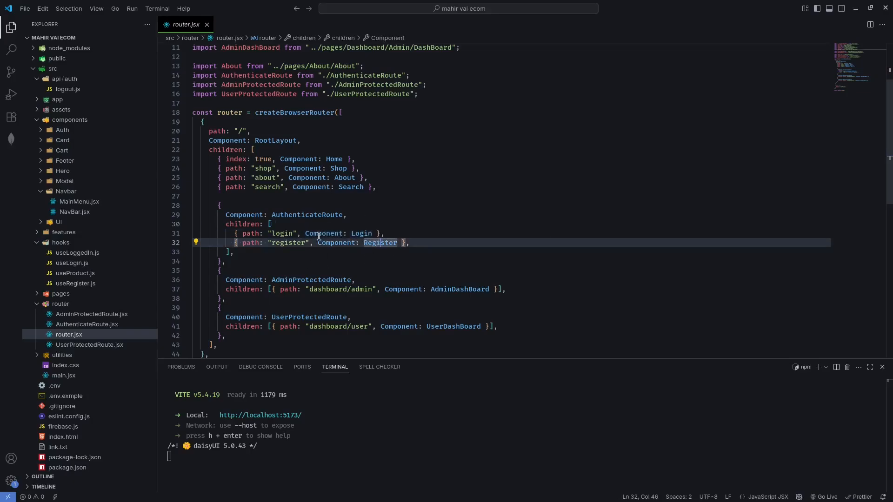
click(285, 214)
drag(286, 214, 346, 213)
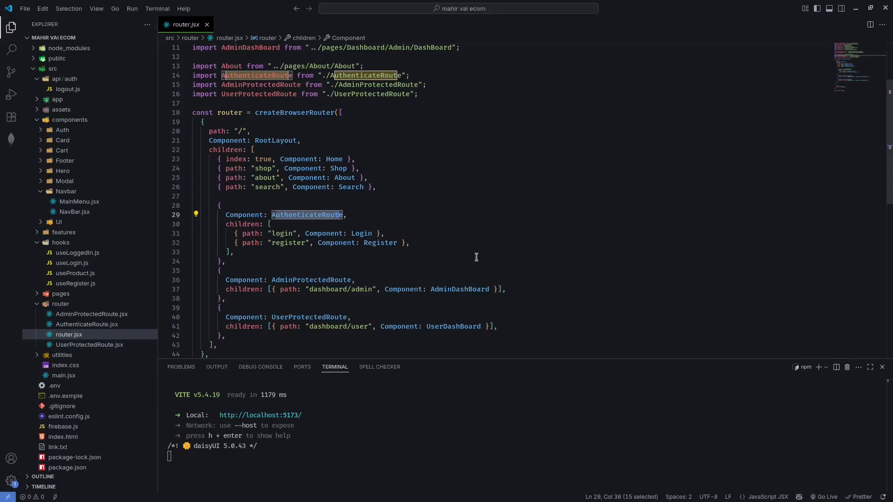
double_click(344, 178)
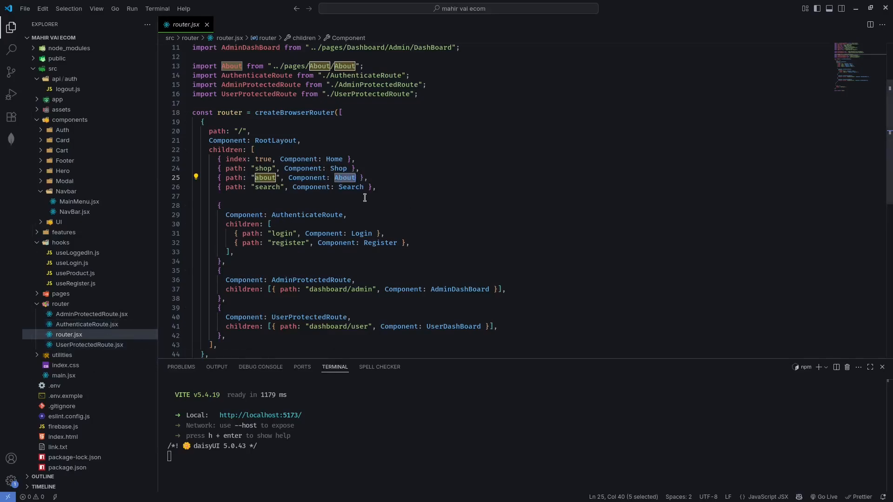
double_click(357, 187)
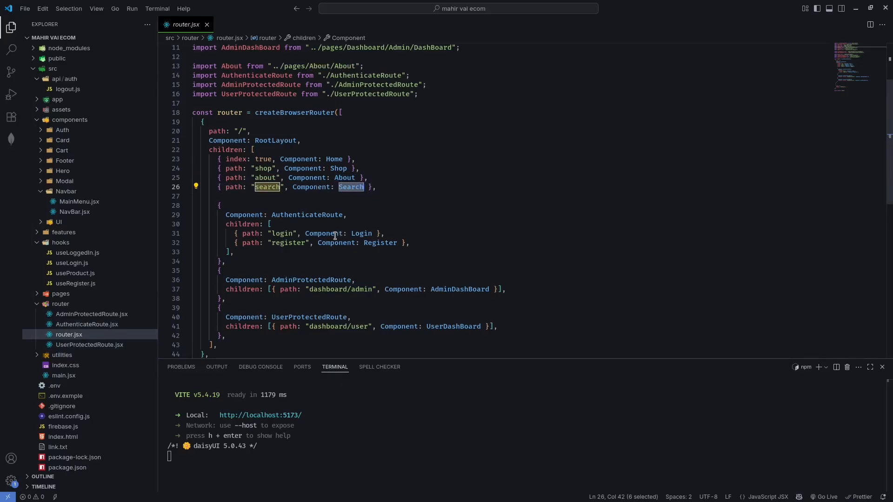
double_click(356, 234)
double_click(374, 244)
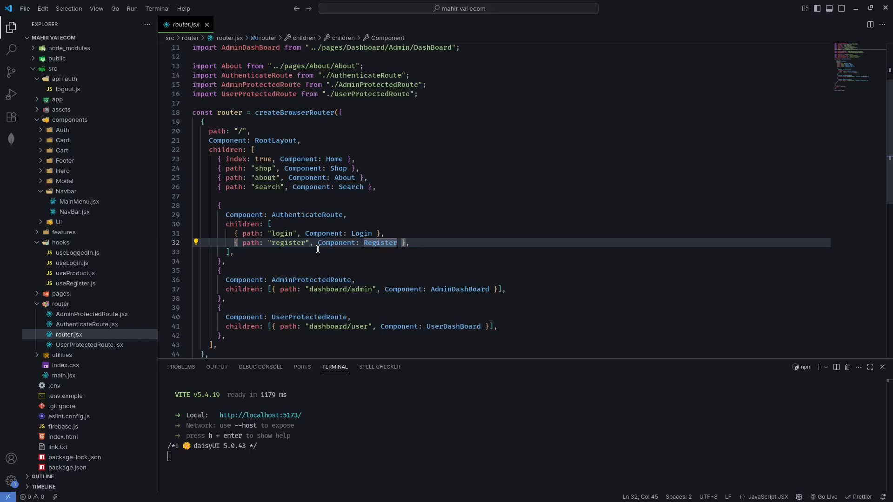
click(503, 233)
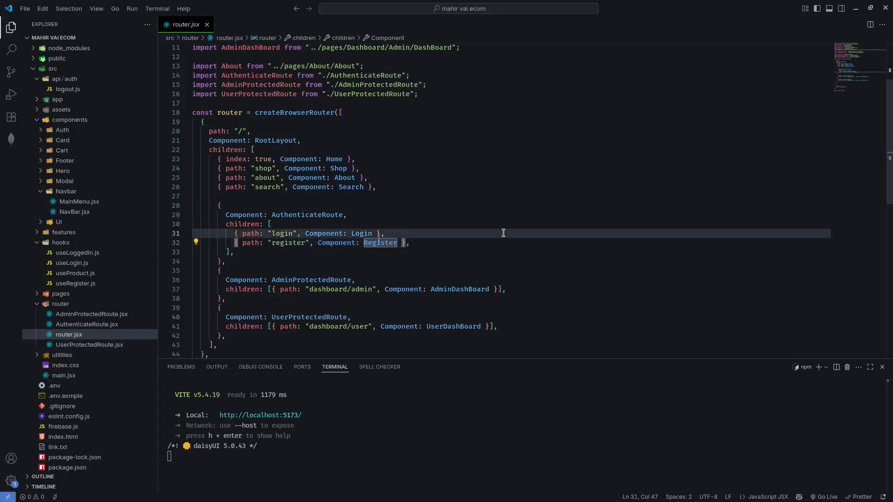
double_click(287, 214)
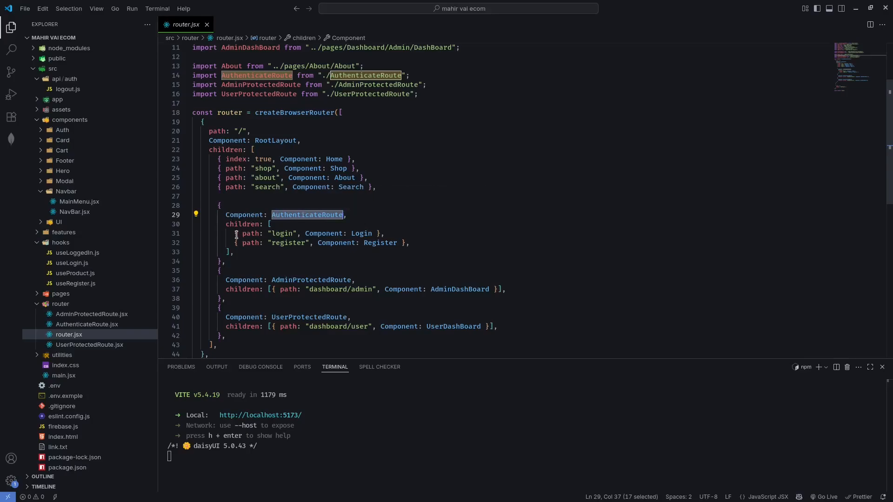
Examine the login and register child routes nested under AuthenticateRoute in router.jsx, including their path and Component entries.
drag(236, 235, 423, 244)
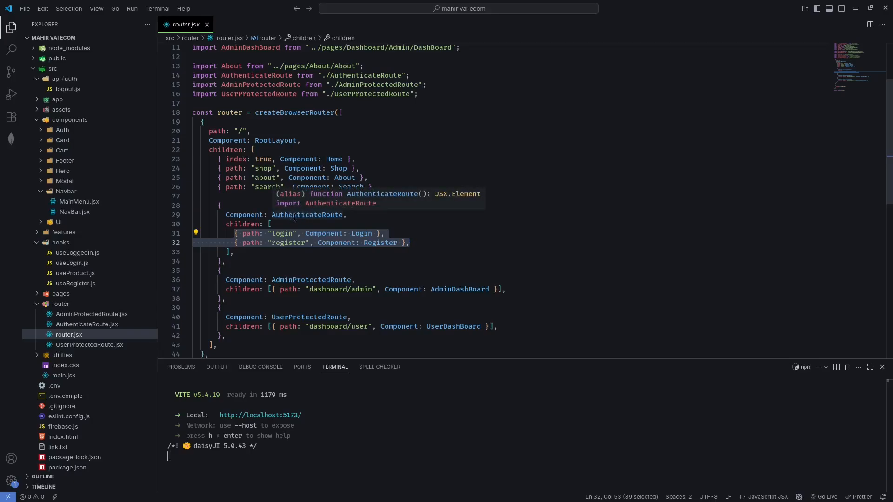
click(421, 248)
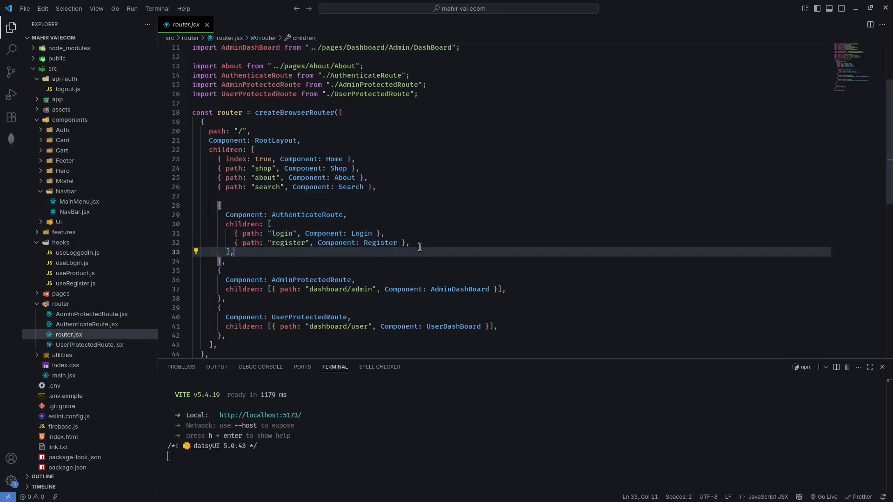
drag(420, 246, 234, 233)
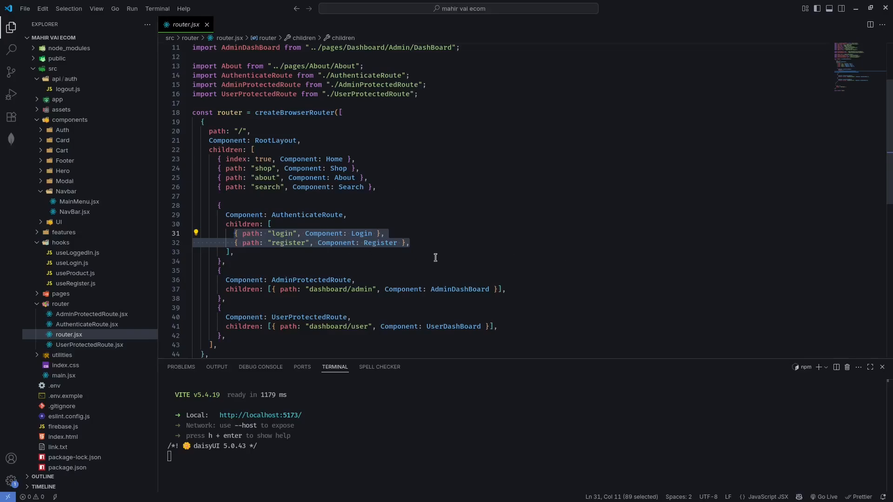
click(463, 254)
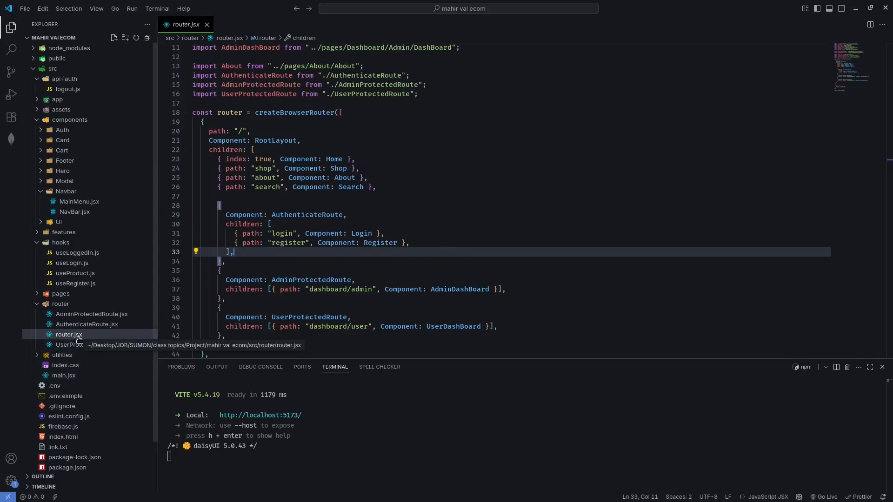
double_click(339, 244)
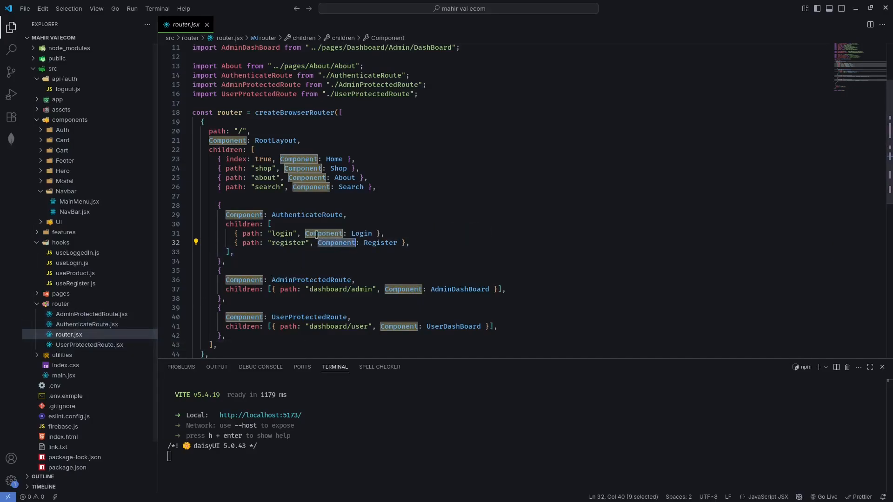
click(389, 256)
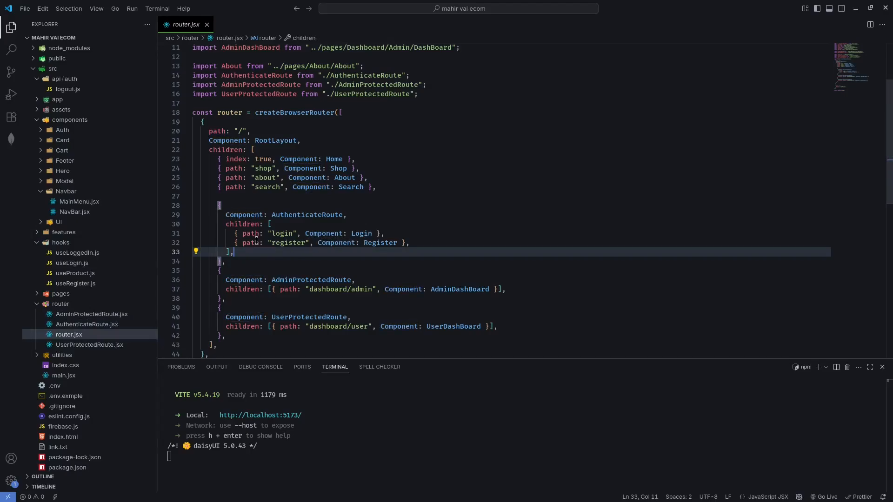
click(248, 235)
click(332, 234)
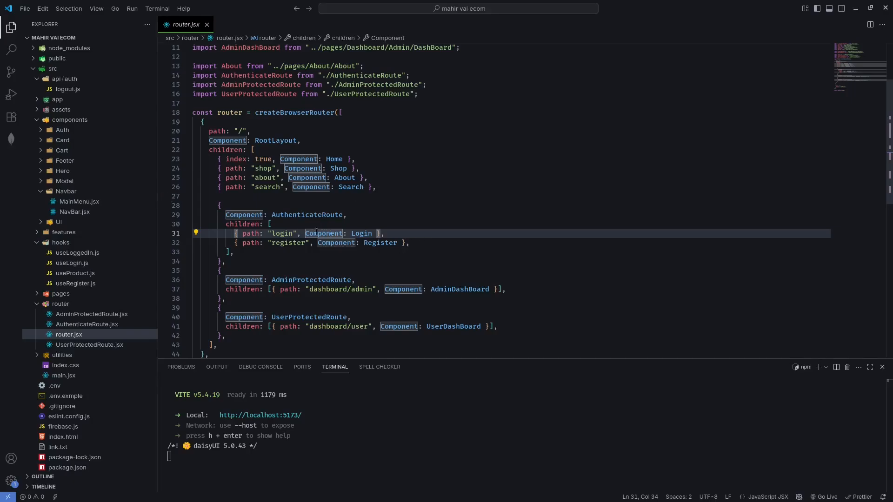
click(404, 226)
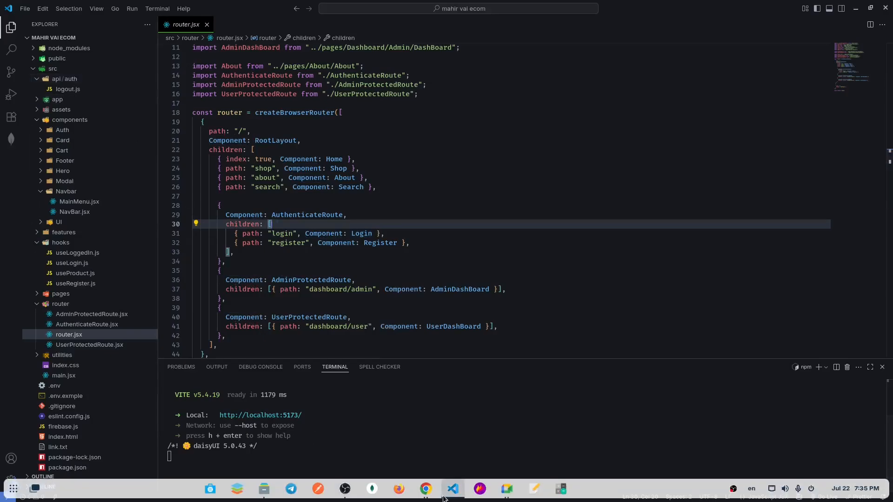
Switch to Chrome, log out of the Amar Dokan site and open its register page.
mouse_move(428, 493)
click(414, 444)
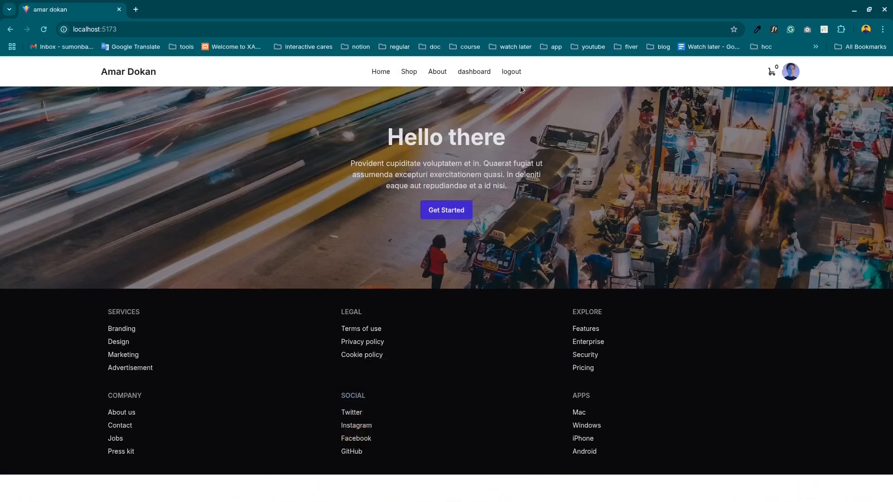
click(506, 75)
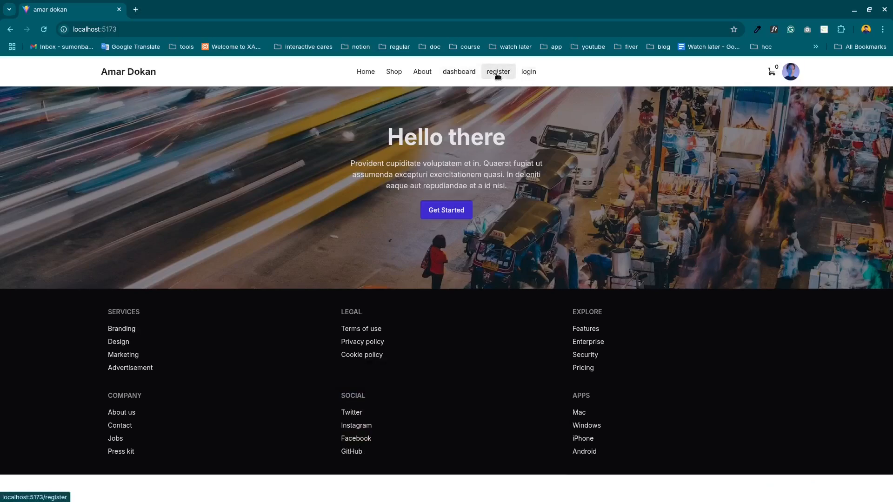
click(496, 73)
click(396, 264)
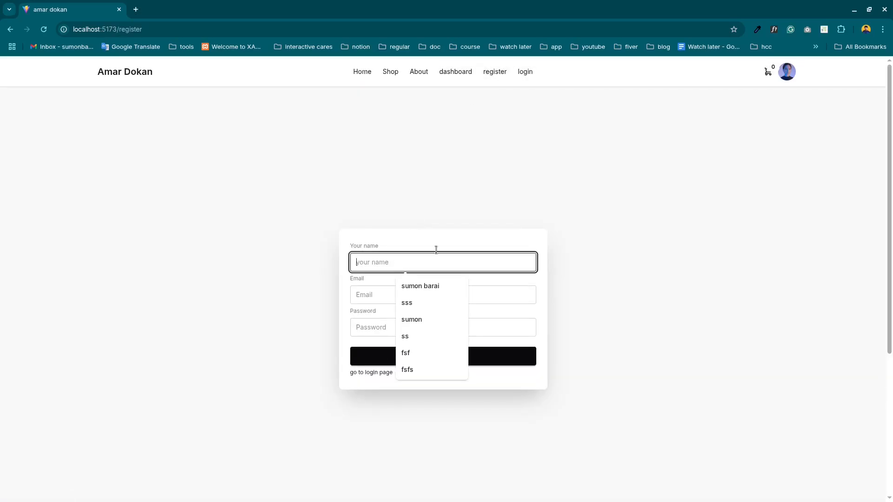
Open the login page and log in with the account's e-mail and password.
click(527, 74)
click(370, 251)
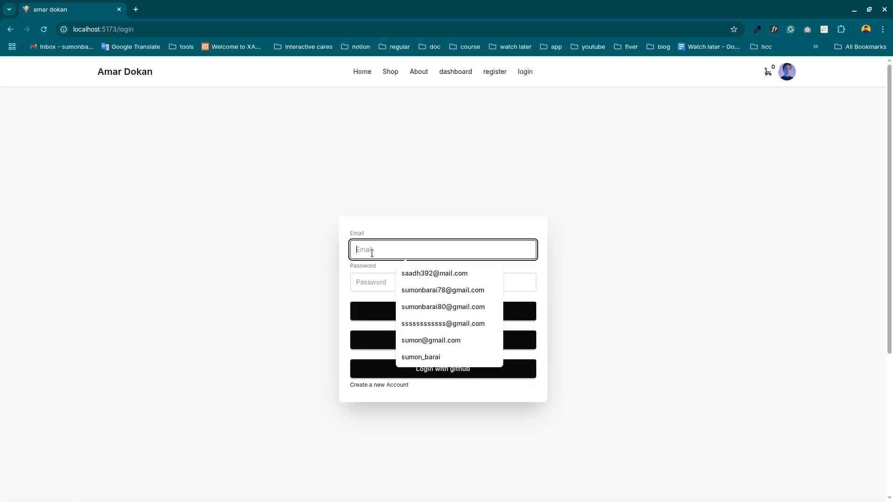
click(427, 290)
click(386, 285)
text(123456)
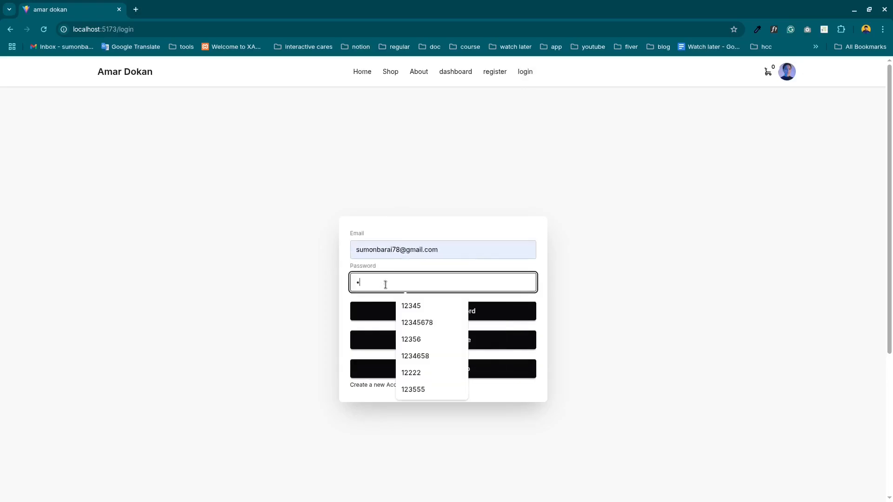
text(78)
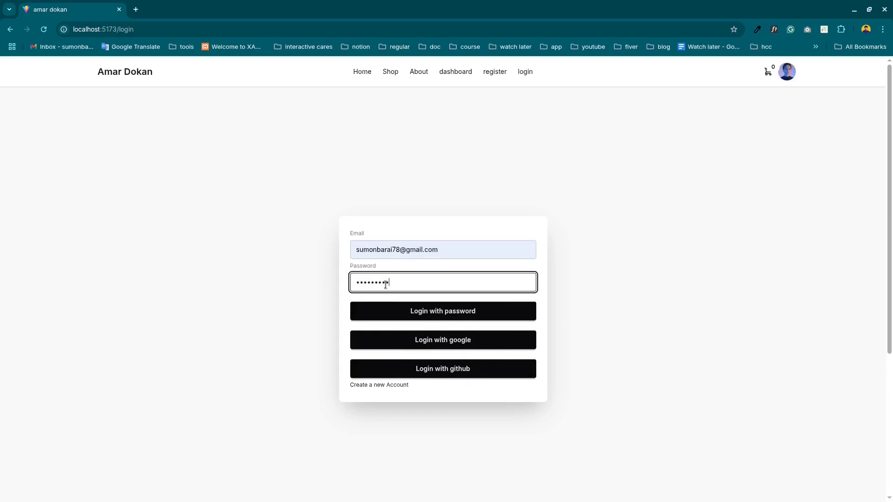
click(448, 311)
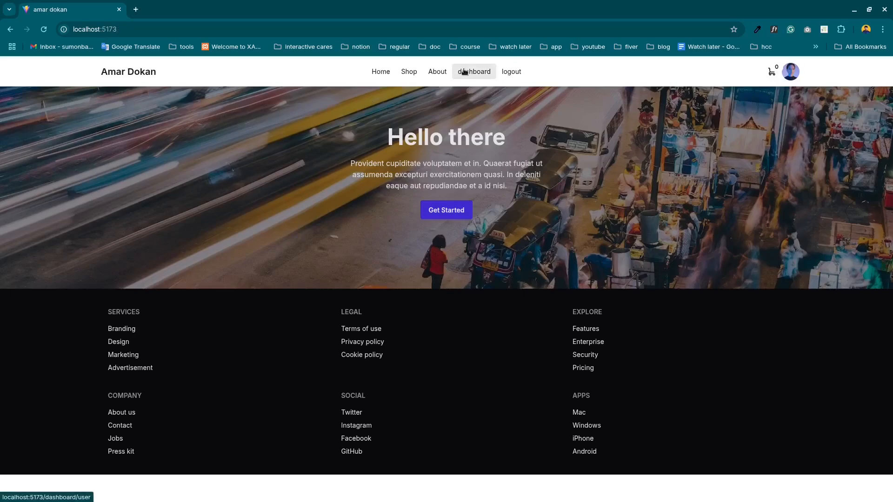
Open the user dashboard page while logged in and log out of the account.
click(464, 71)
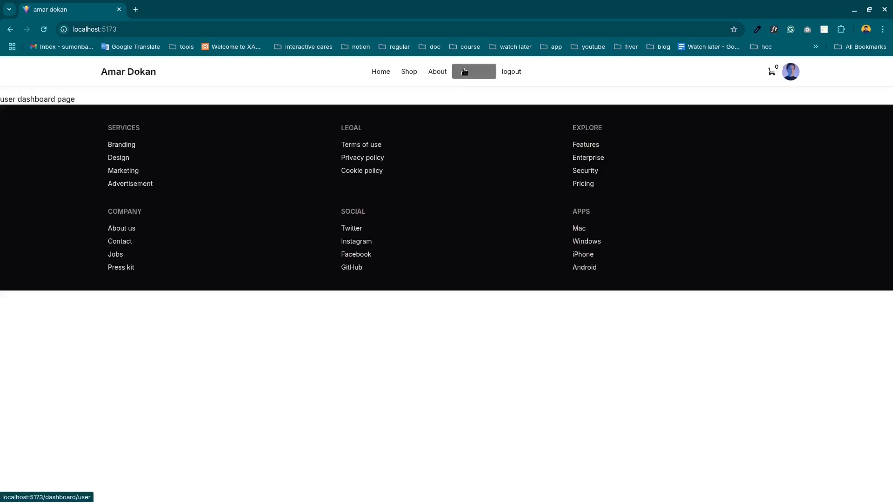
drag(17, 99, 113, 102)
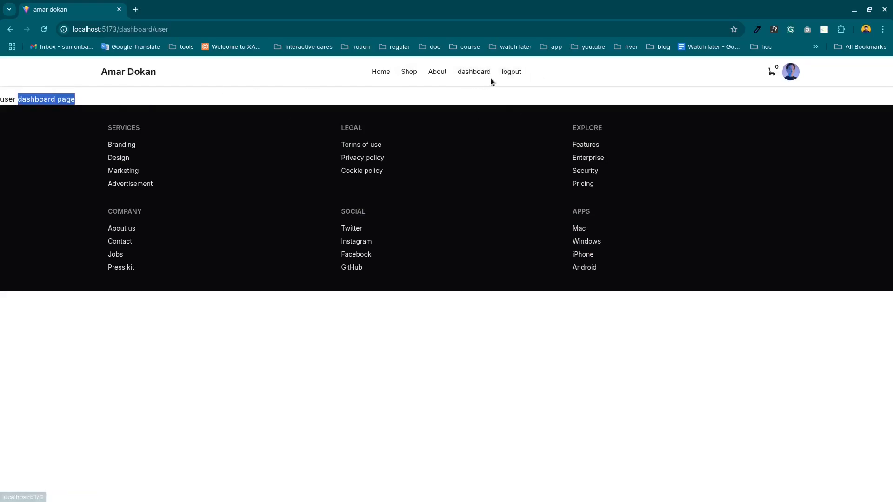
click(511, 71)
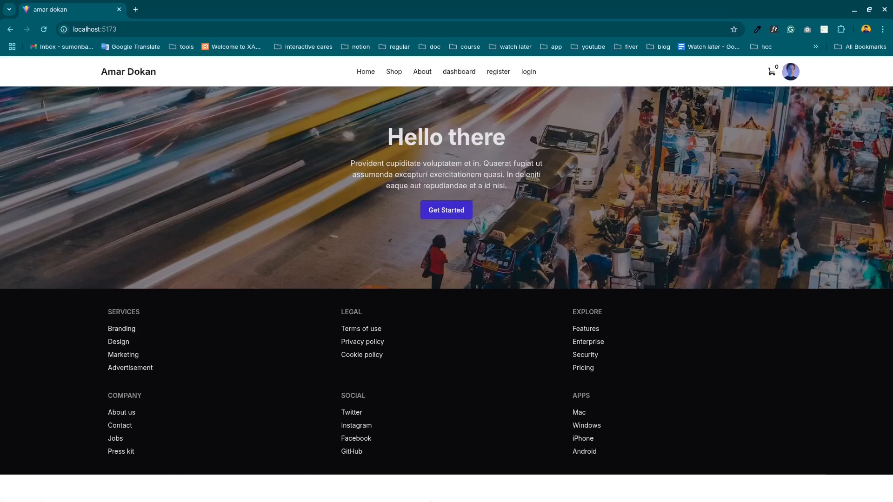
drag(117, 29, 72, 30)
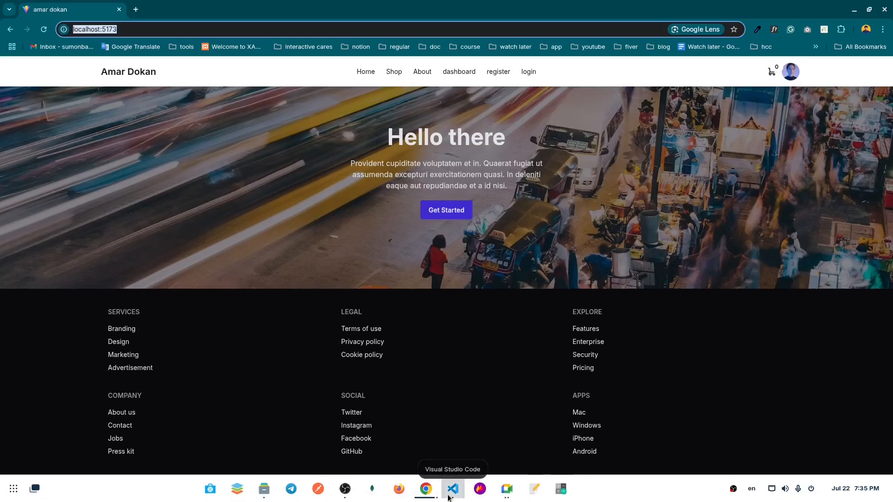
Switch to Visual Studio Code and stop the running Vite development server in the terminal.
click(453, 493)
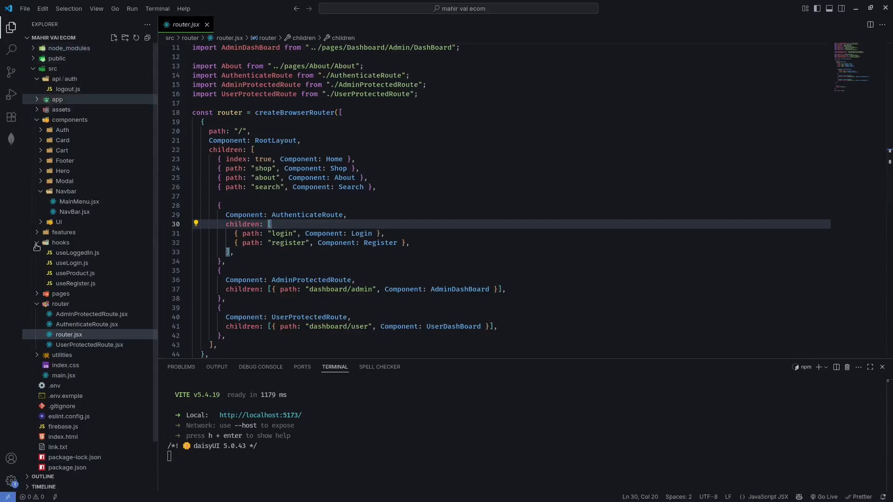
click(282, 454)
key(ctrl+c)
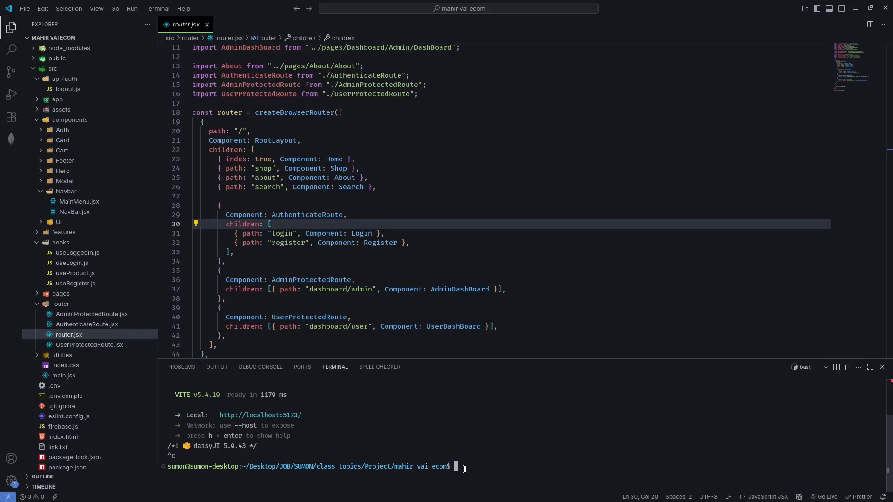
Open package.json and examine the dev, build, lint and preview commands in its scripts section.
scroll(65, 410, down, 2)
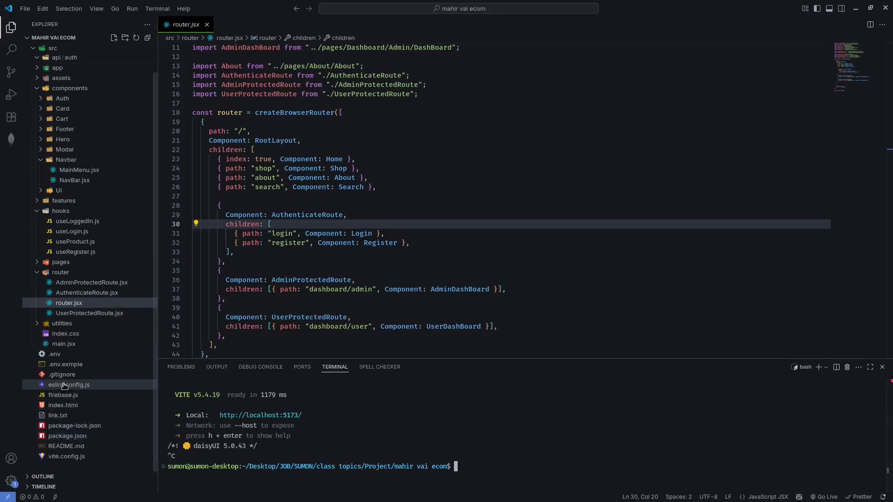
click(68, 436)
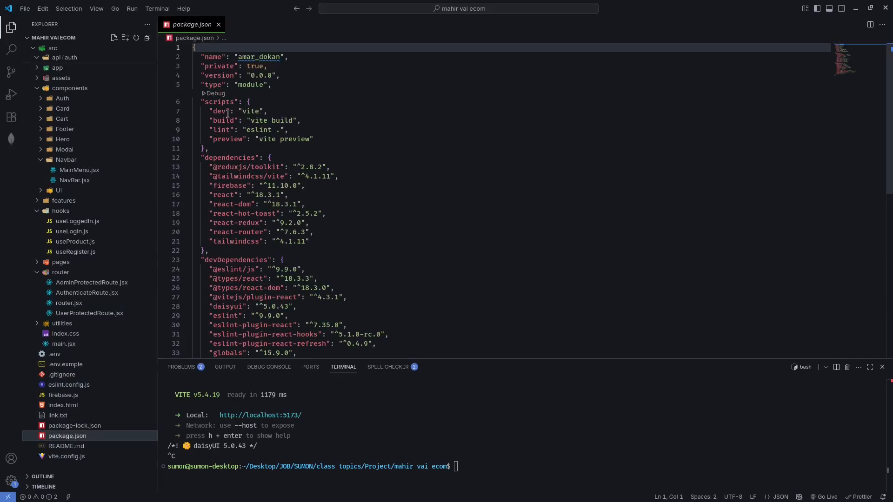
click(227, 113)
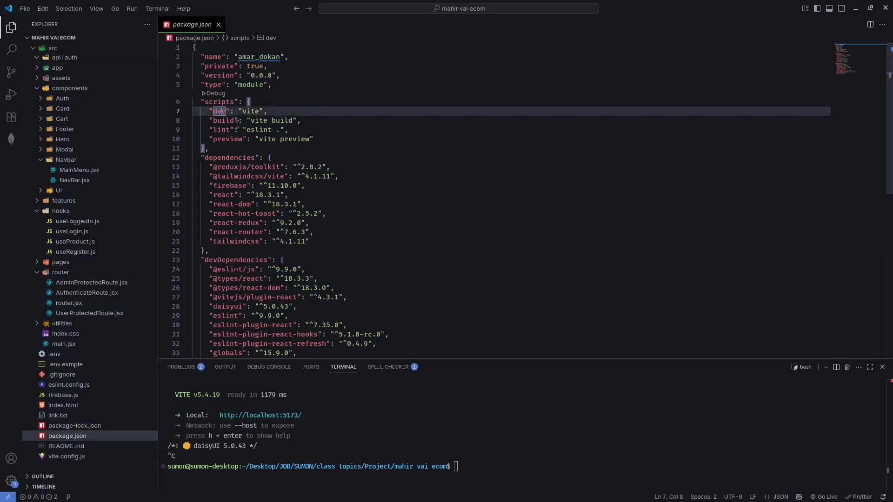
double_click(224, 120)
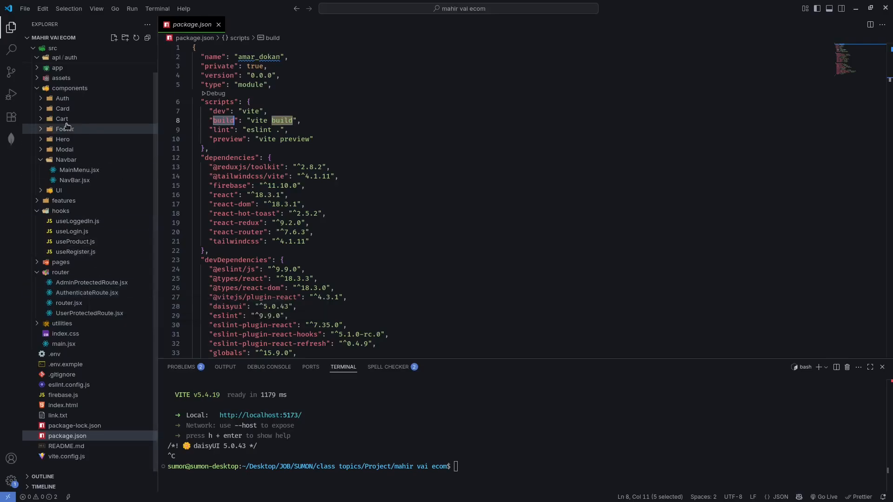
click(49, 119)
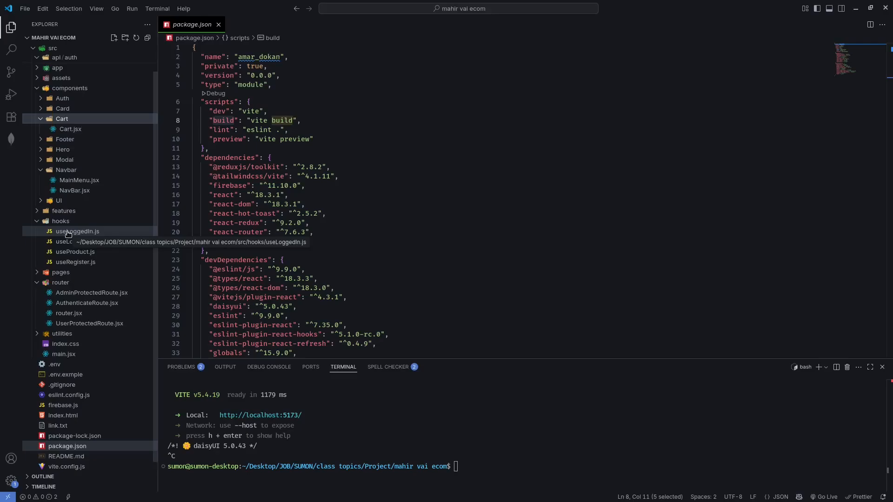
click(257, 131)
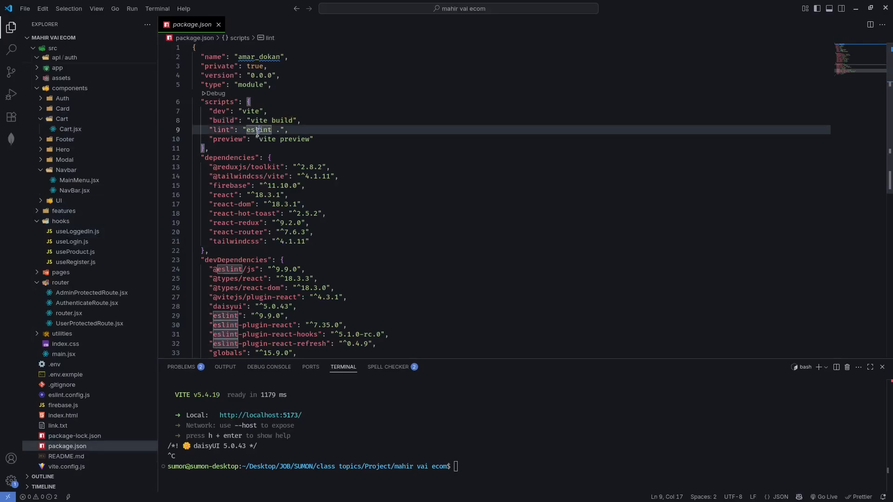
double_click(257, 130)
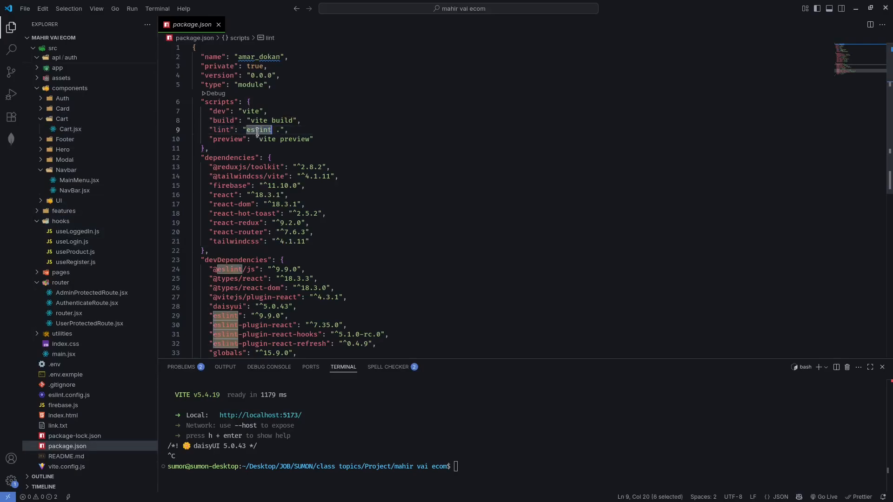
click(464, 460)
double_click(224, 139)
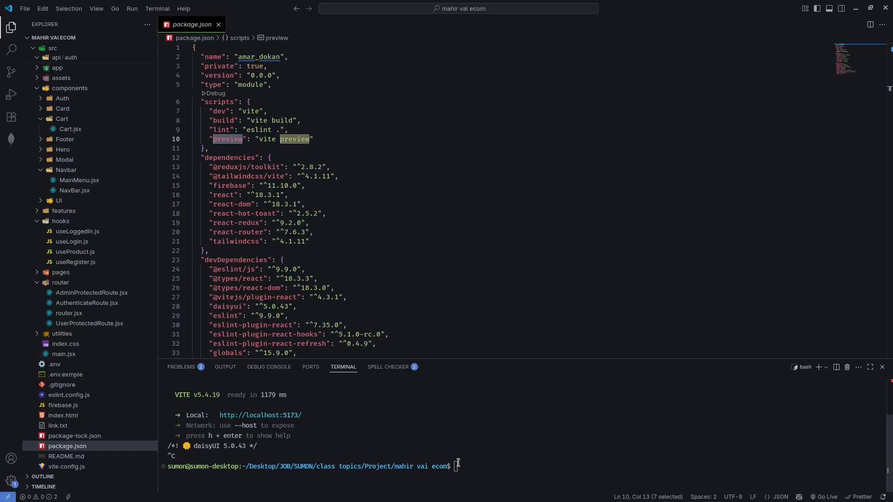
click(320, 140)
drag(320, 139, 213, 112)
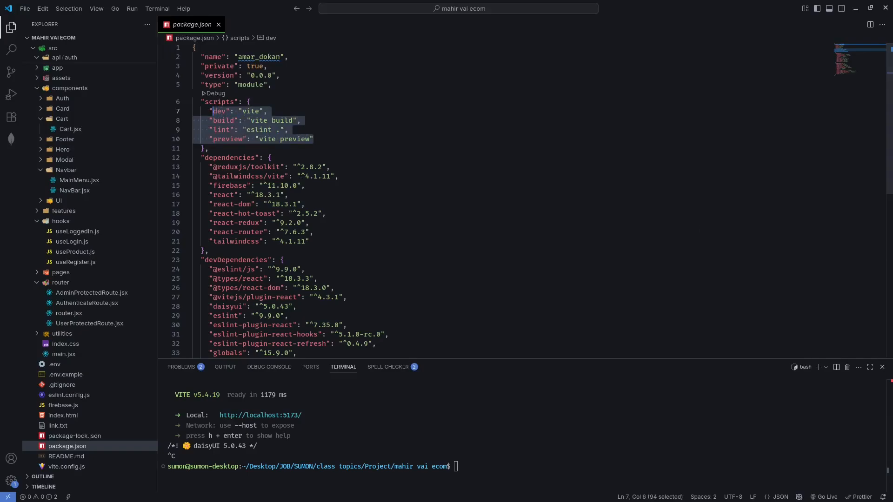
key(alt+Tab)
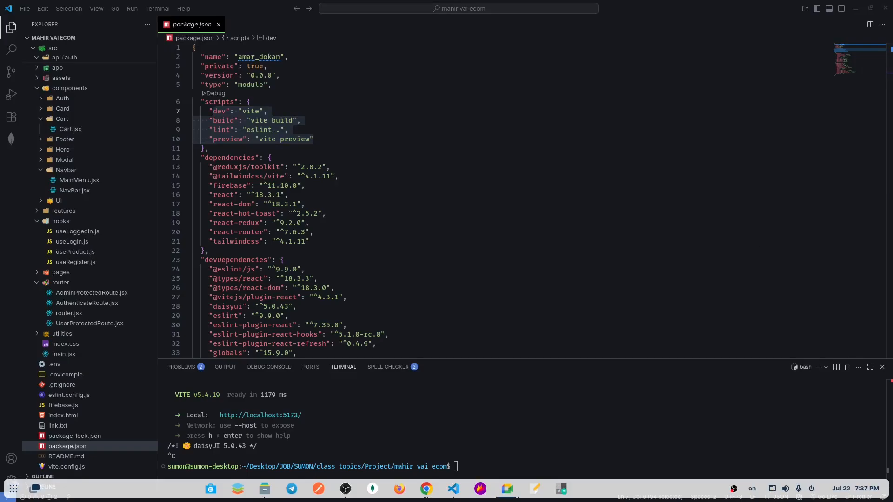
key(alt+Tab)
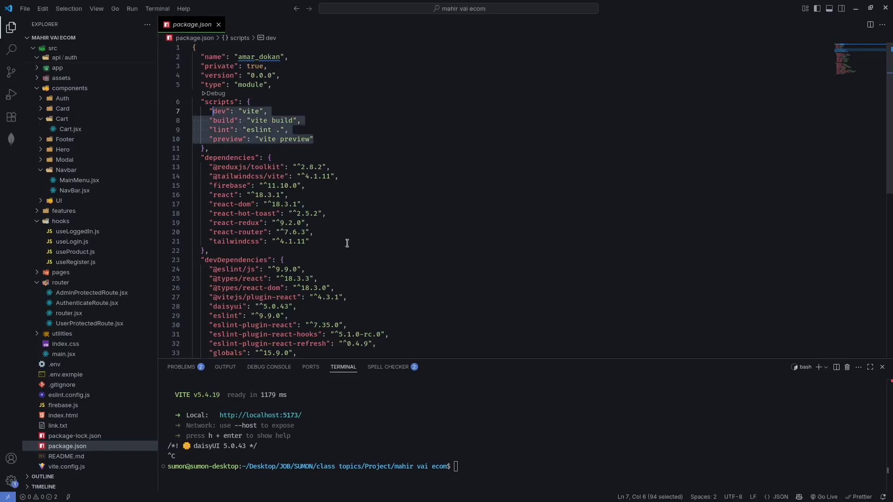
click(381, 242)
click(465, 469)
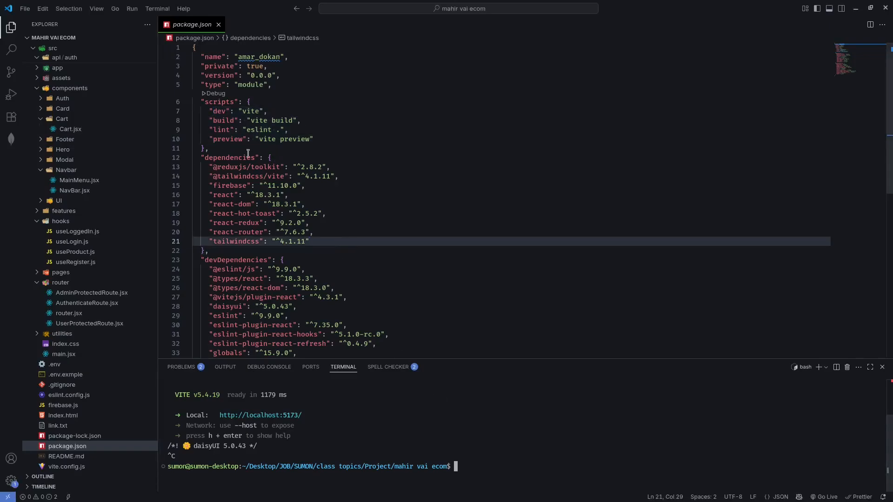
Build the project for production by running npm run build in the terminal.
click(221, 122)
click(468, 466)
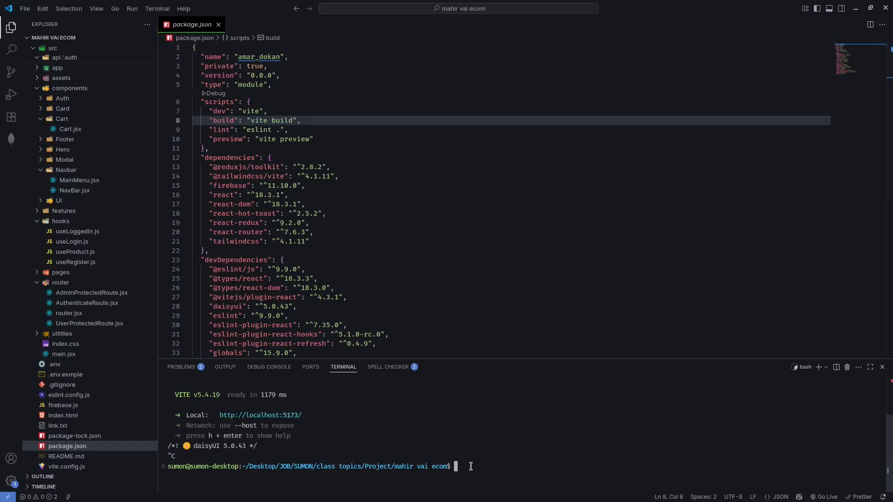
text(npm run build)
key(Return)
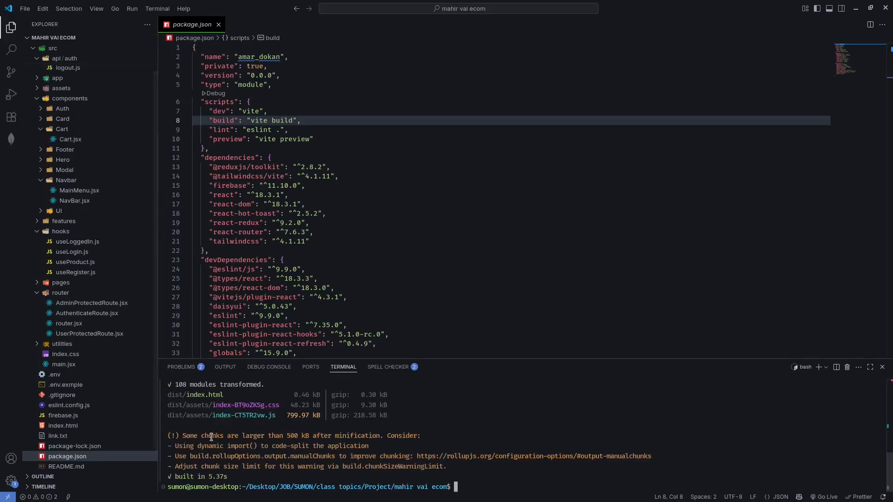
Examine the build output's bundle size, the large-chunk warning and the suggestion to code-split with dynamic import().
drag(271, 435, 317, 416)
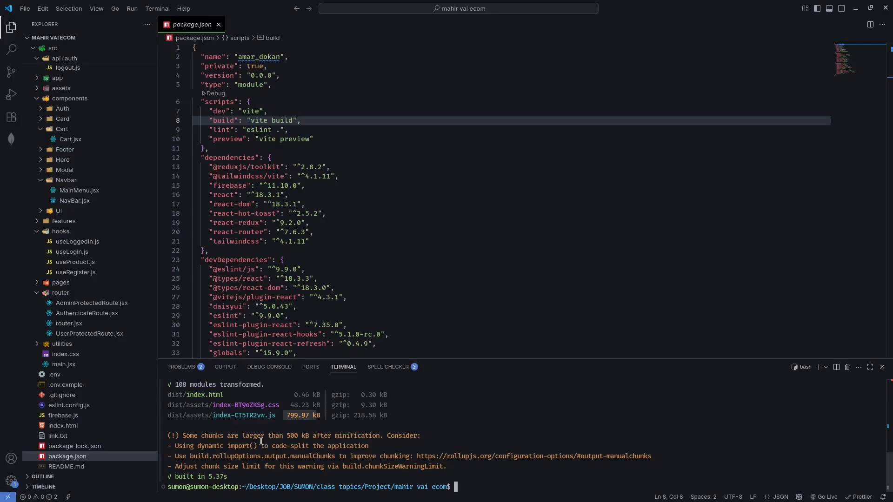
drag(233, 436, 293, 436)
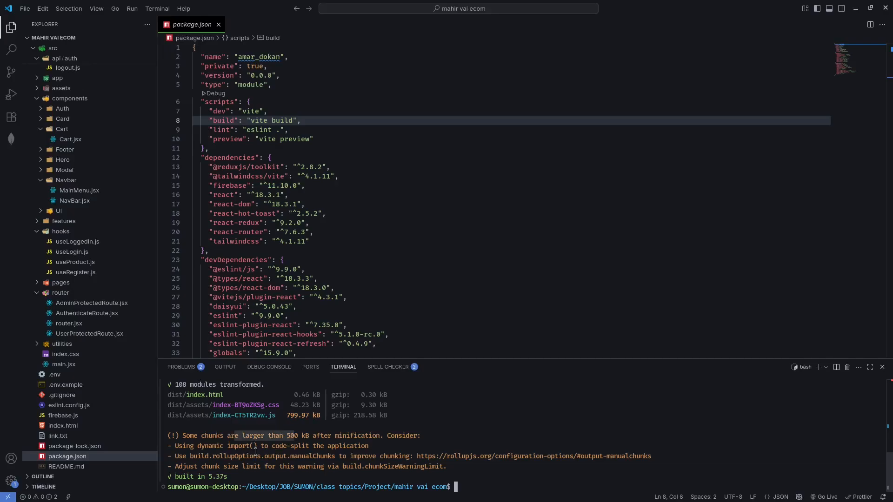
drag(206, 446, 255, 443)
click(209, 453)
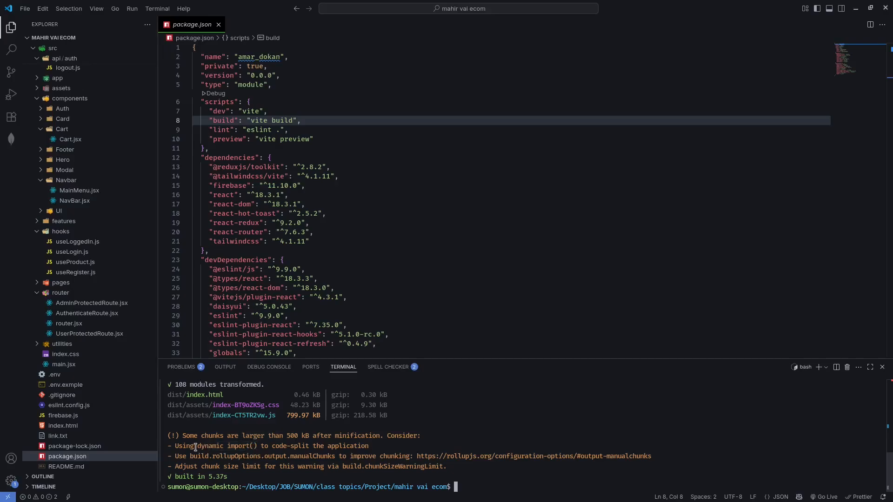
drag(195, 447, 256, 447)
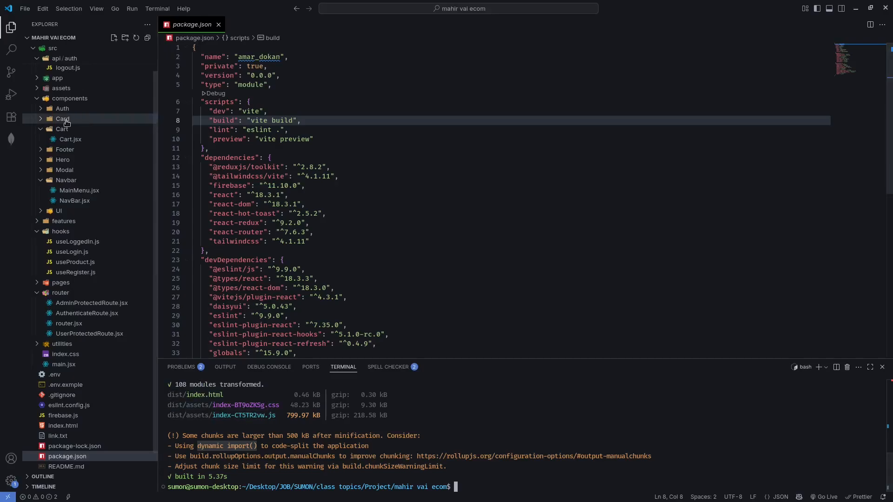
Expand the generated dist folder in the project tree, check its contents and collapse it again.
scroll(63, 103, up, 2)
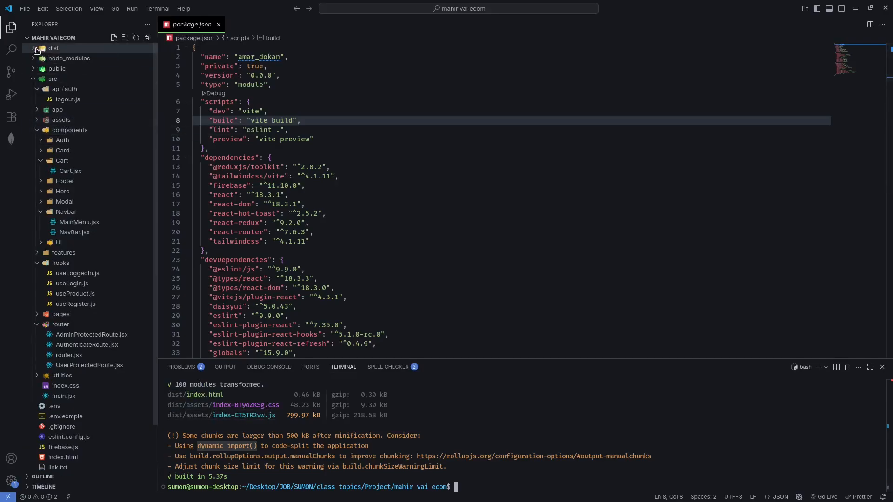
click(54, 48)
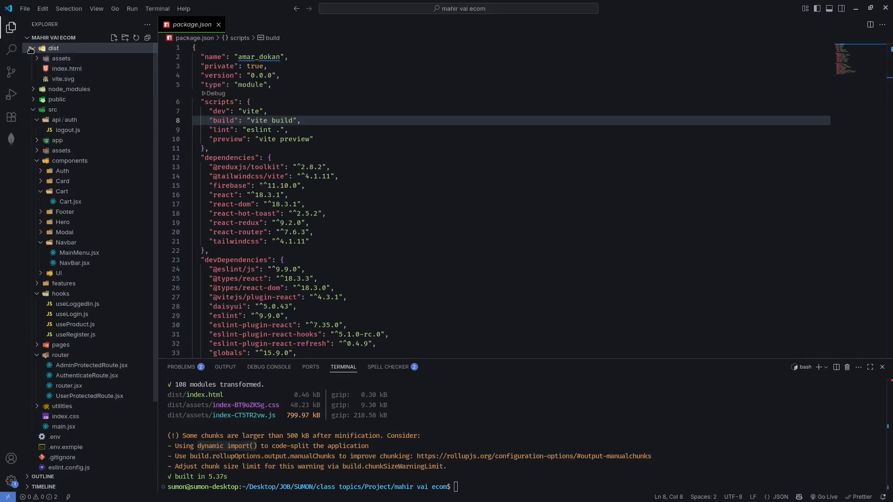
click(30, 49)
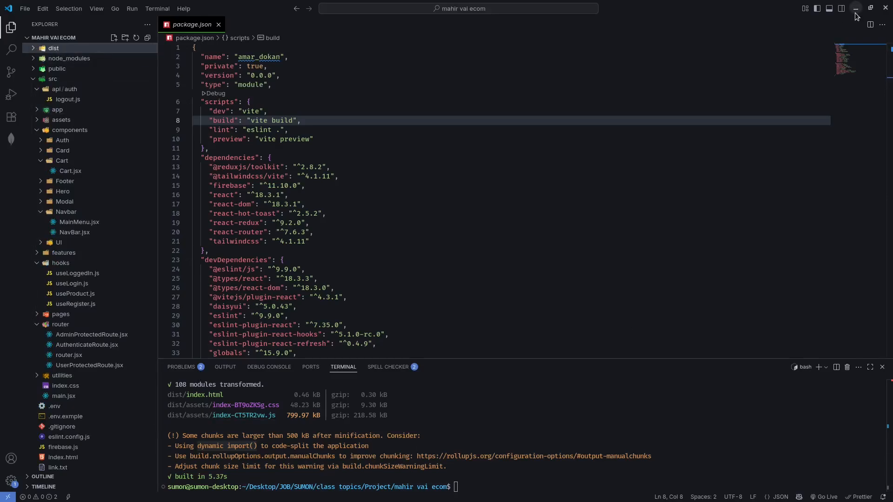
Minimise the code editor window to reach the desktop folders.
mouse_move(340, 498)
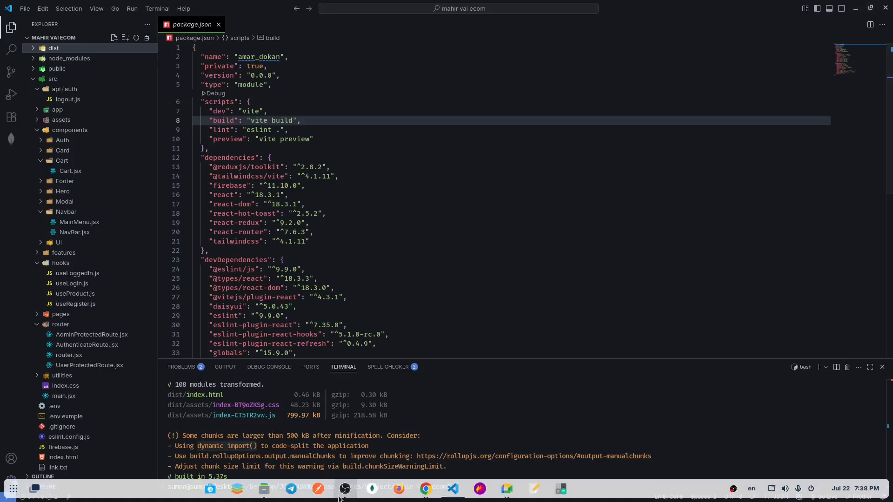
click(267, 490)
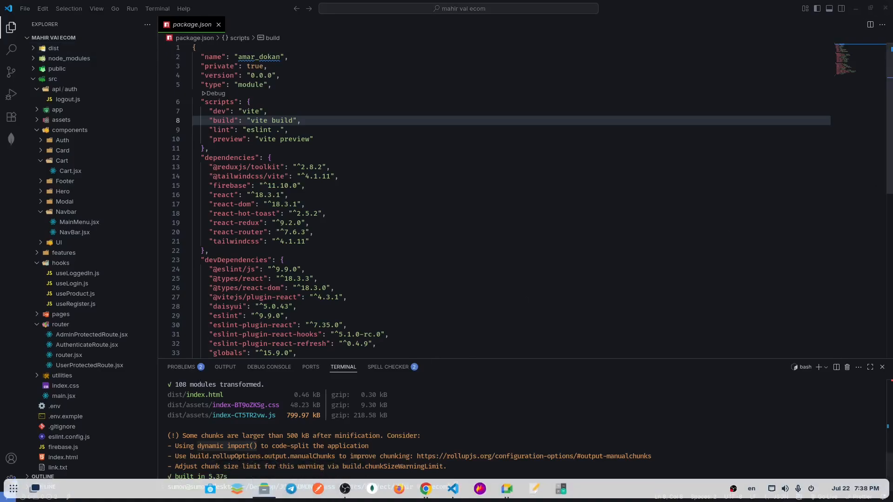
click(856, 9)
click(855, 11)
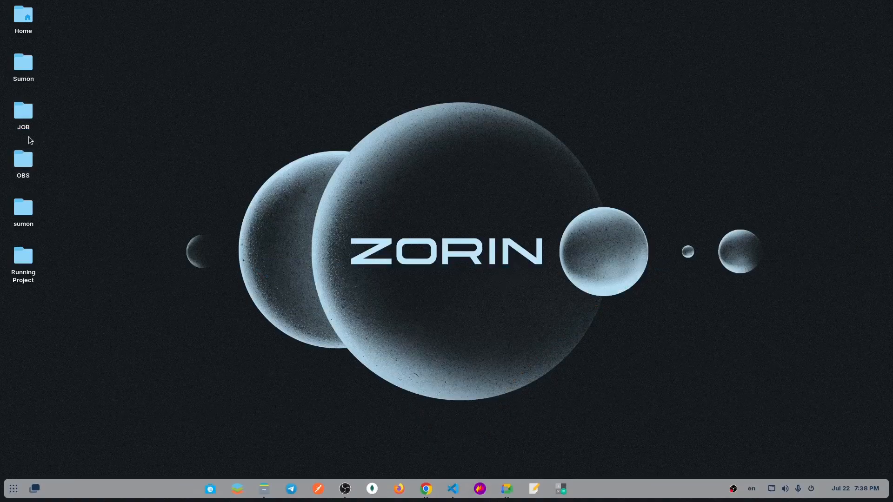
Open the React e-commerce project's folder in the file manager, under the desktop's JOB folder inside class topics and Project.
double_click(25, 68)
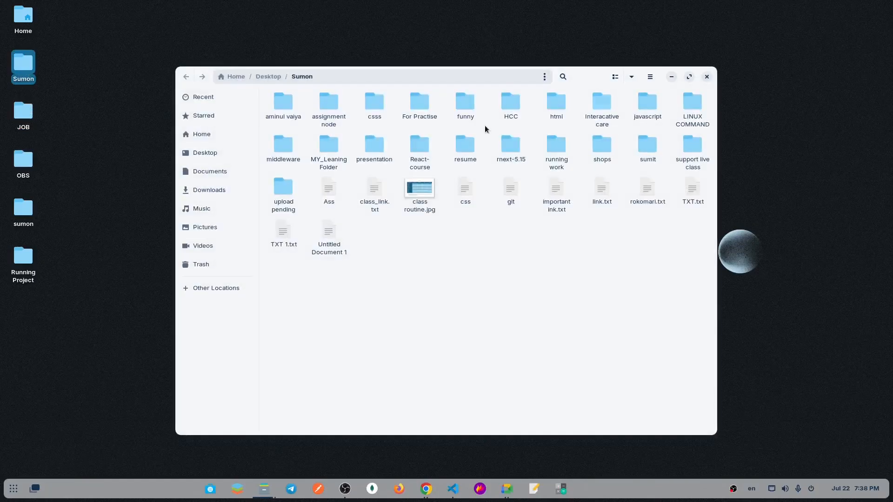
click(706, 77)
click(33, 122)
double_click(33, 122)
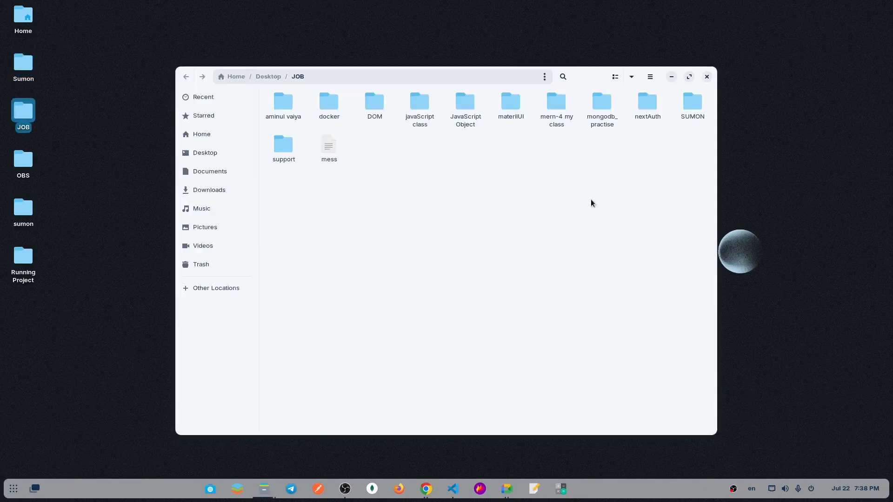
double_click(693, 111)
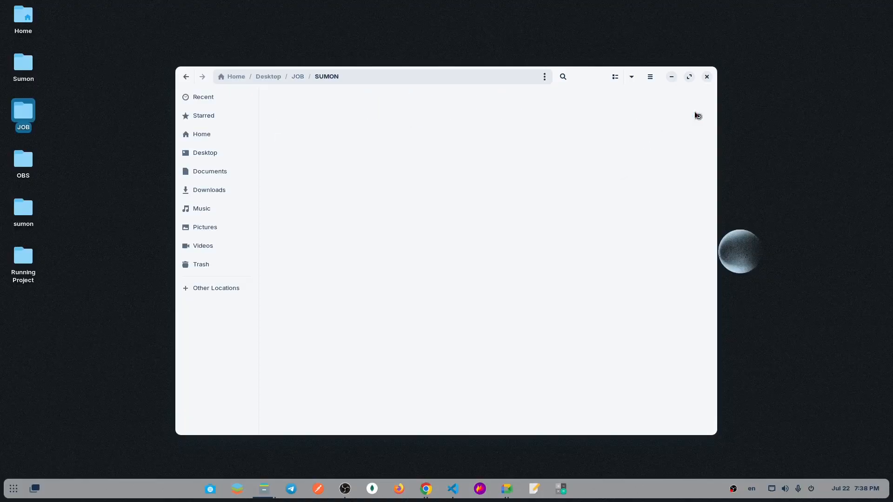
click(186, 76)
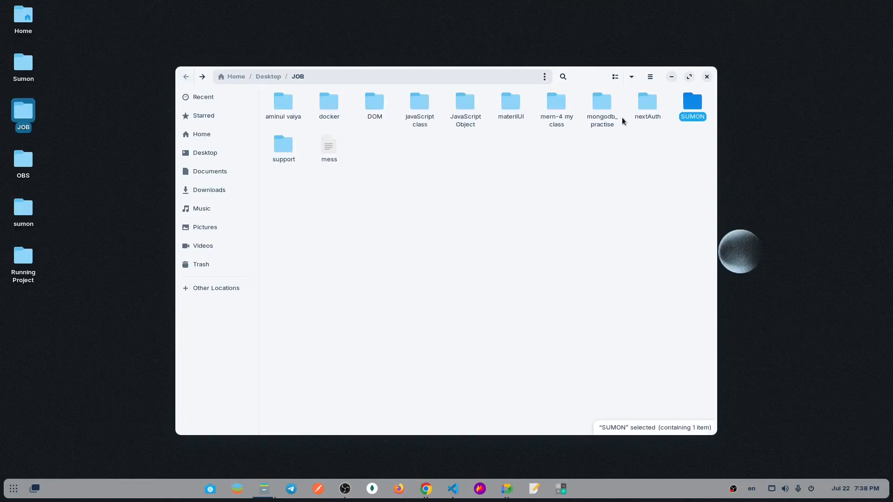
double_click(692, 116)
double_click(294, 103)
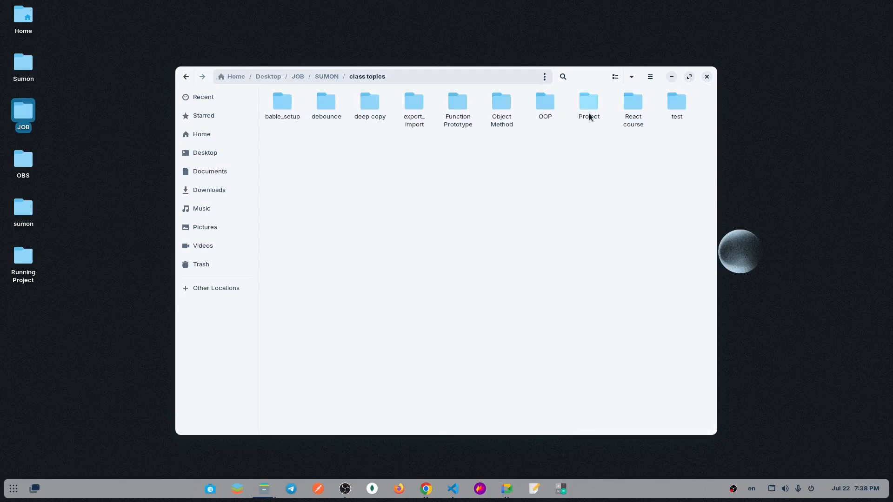
double_click(589, 114)
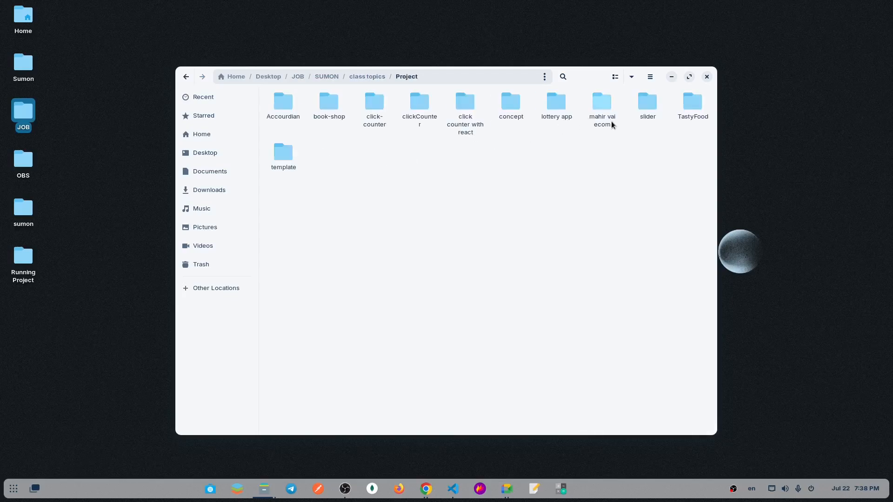
double_click(611, 122)
Open the project's dist folder and check its assets folder, index.html and vite.svg.
click(278, 109)
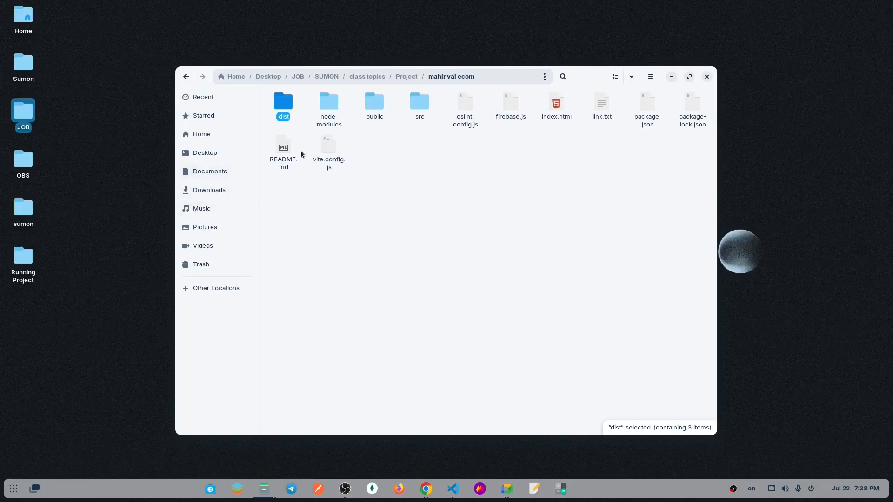
click(444, 201)
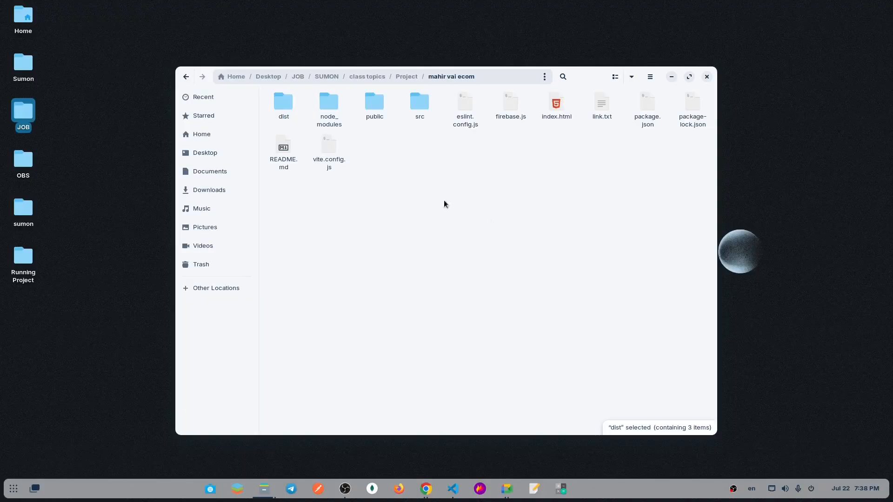
double_click(287, 118)
drag(498, 134, 279, 134)
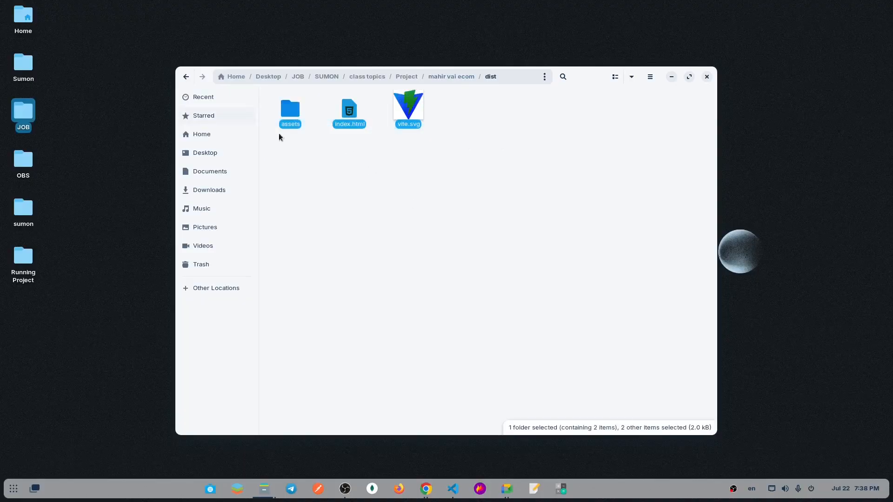
click(371, 206)
drag(441, 139, 362, 125)
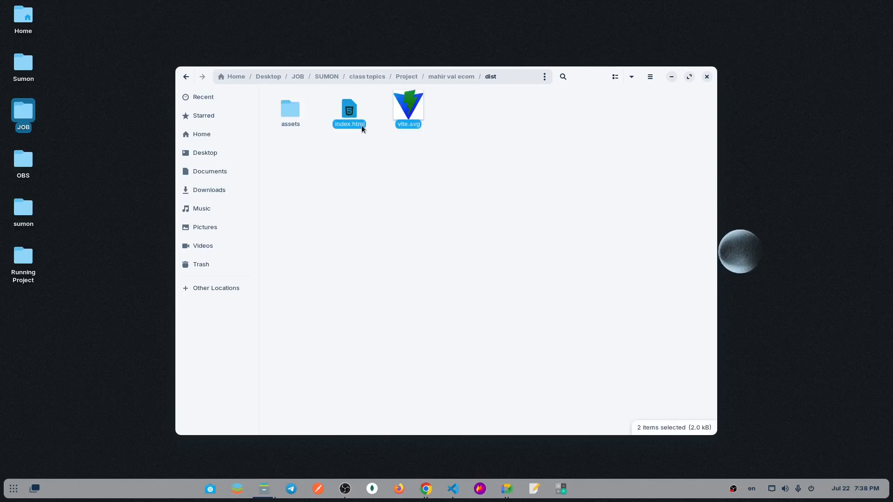
click(185, 76)
double_click(285, 107)
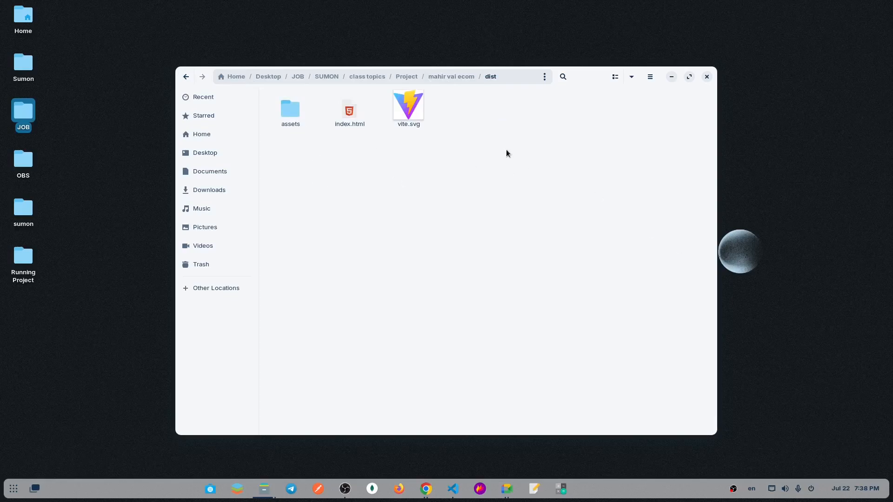
Compress the assets folder, index.html and vite.svg from dist into a ZIP archive named deploy and select the archive.
drag(486, 138, 275, 105)
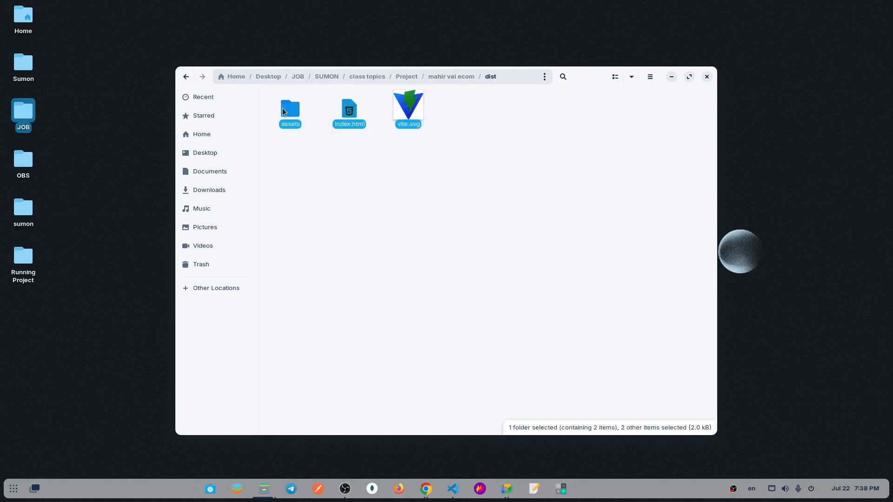
right_click(292, 112)
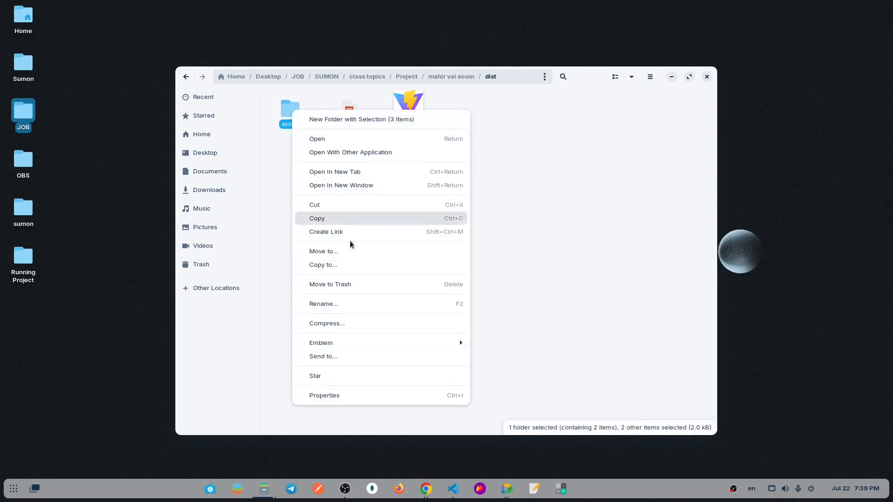
click(352, 325)
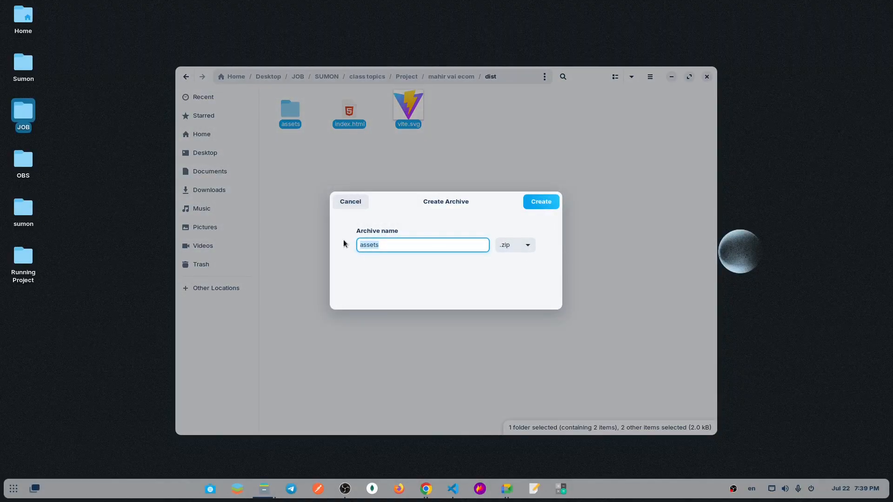
text(deploy)
click(541, 202)
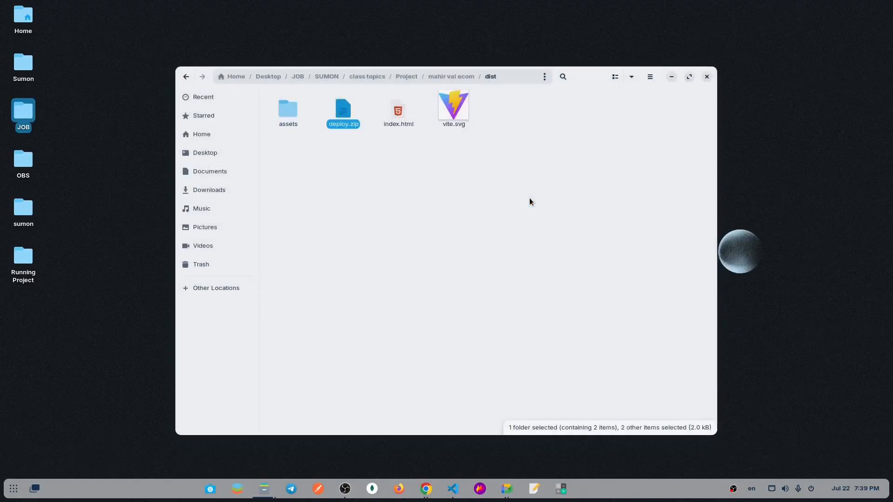
click(344, 122)
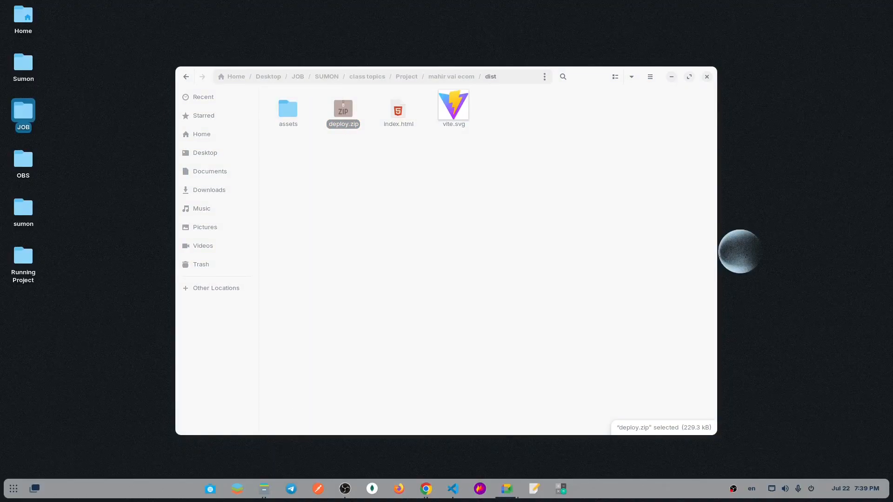
Switch to the cPanel Tools page in the browser and open the Domains management page.
key(alt+Tab)
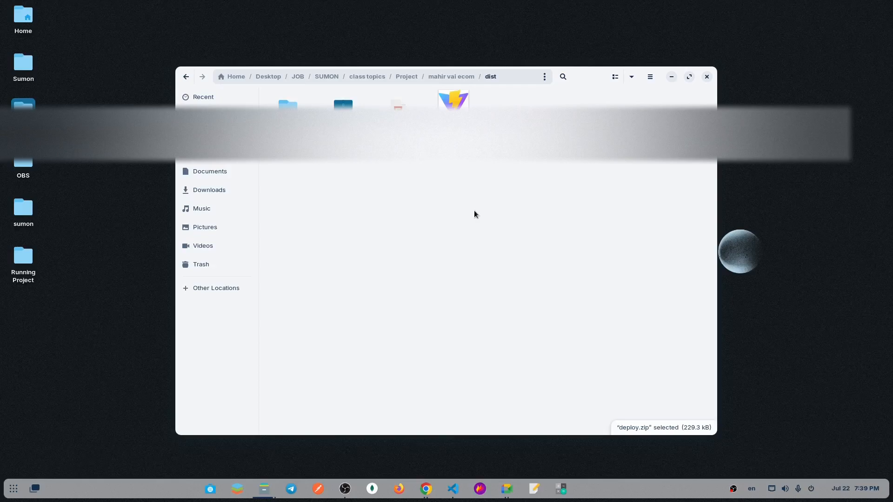
click(476, 214)
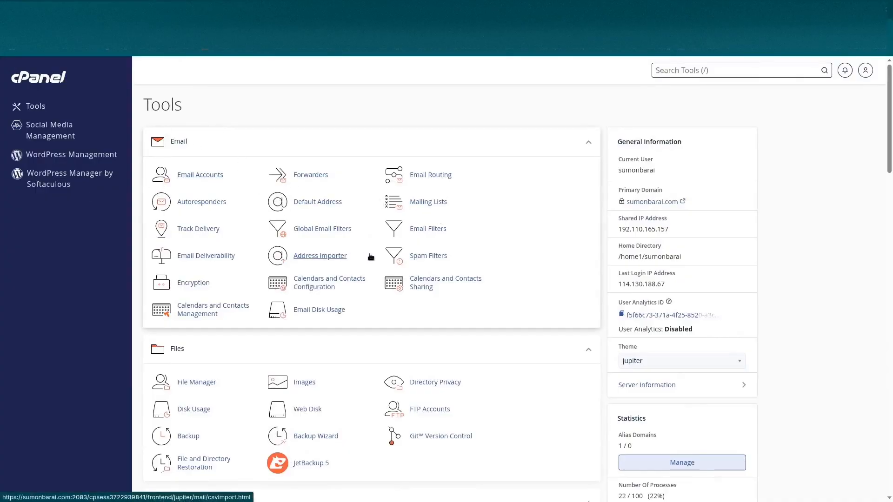
scroll(371, 257, down, 3)
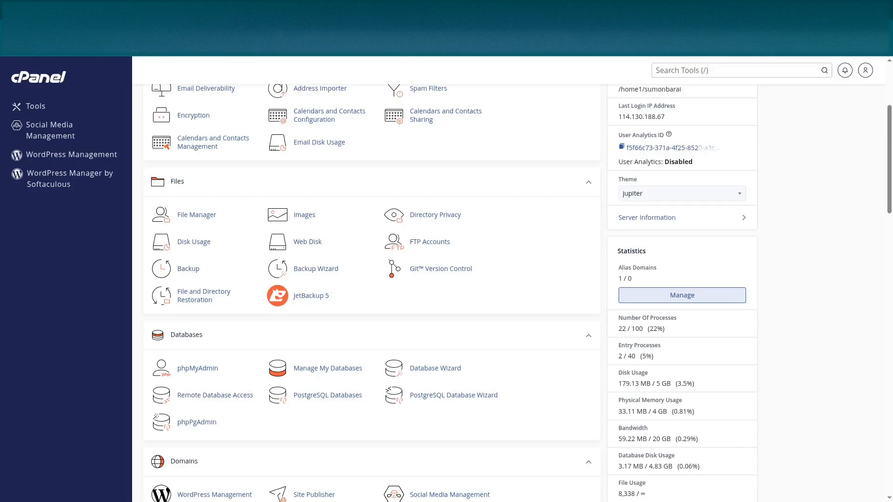
scroll(251, 369, down, 2)
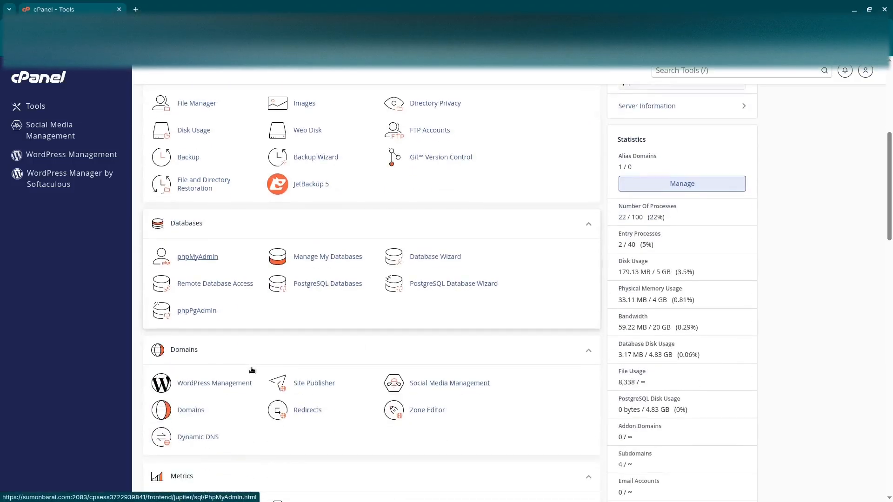
scroll(223, 355, down, 1)
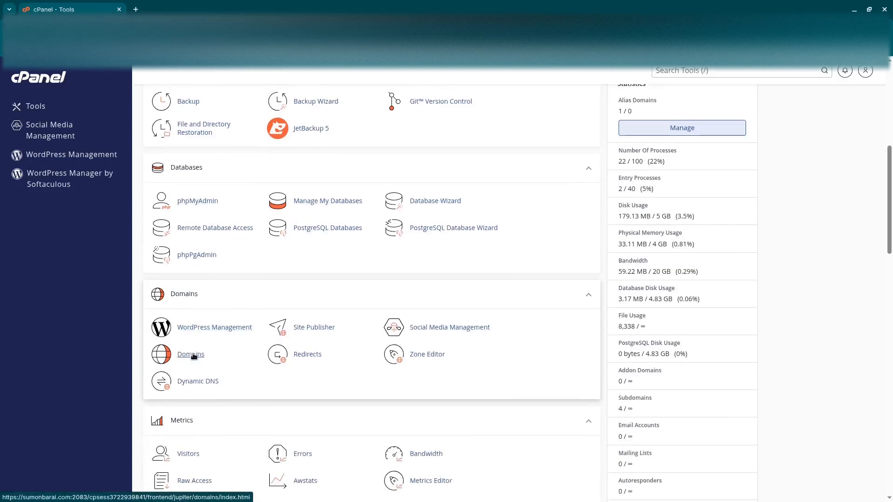
click(197, 357)
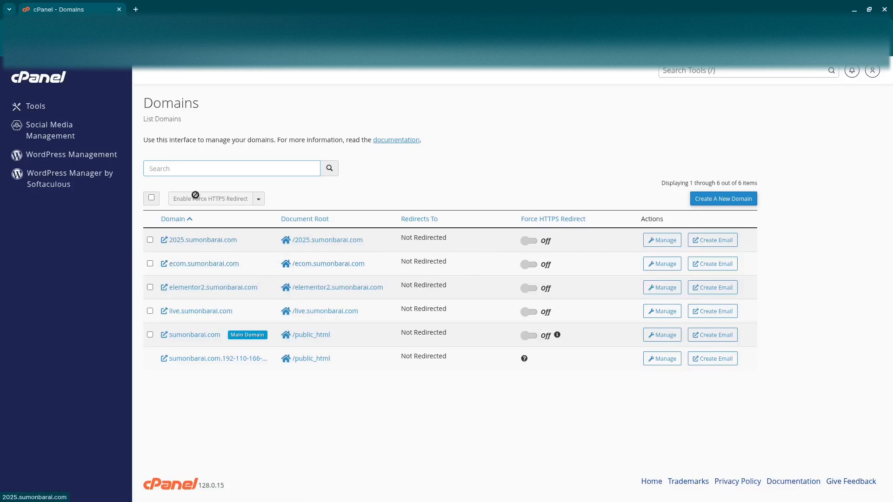
Start creating a new domain, fill in the suggested 2025 subdomain, remove its 2025 prefix and copy the remaining main domain name.
click(724, 198)
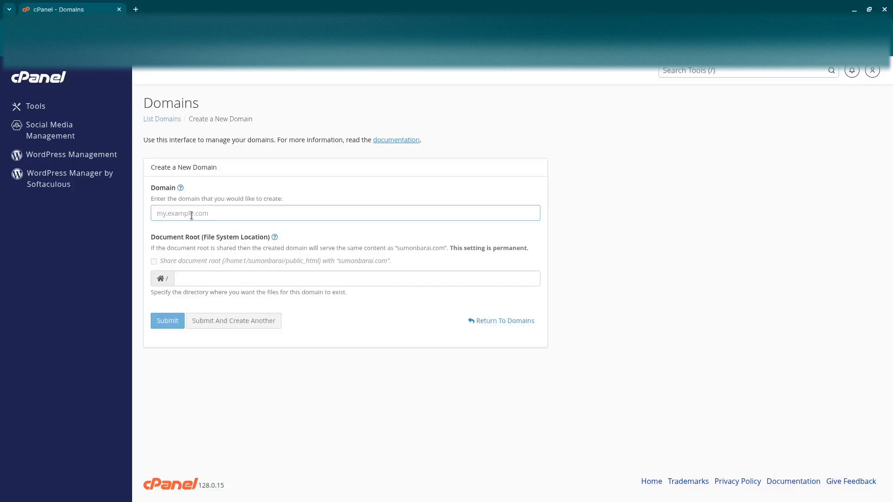
click(191, 216)
click(238, 233)
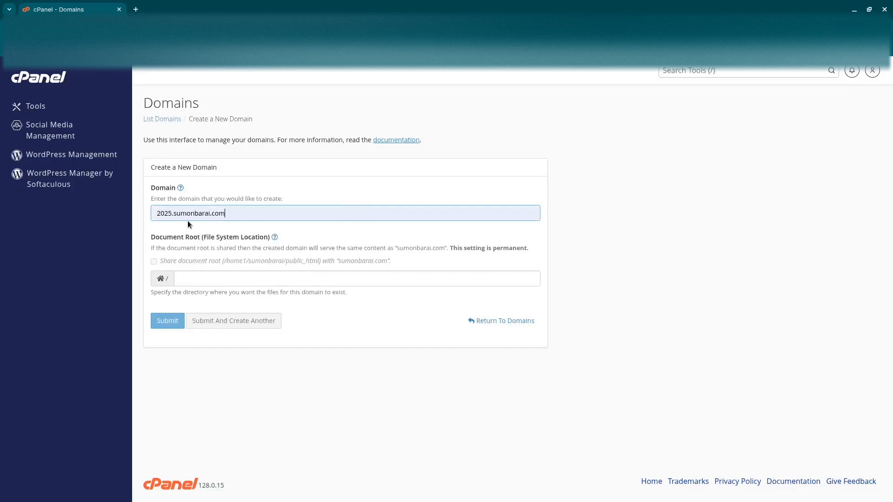
drag(173, 214, 158, 213)
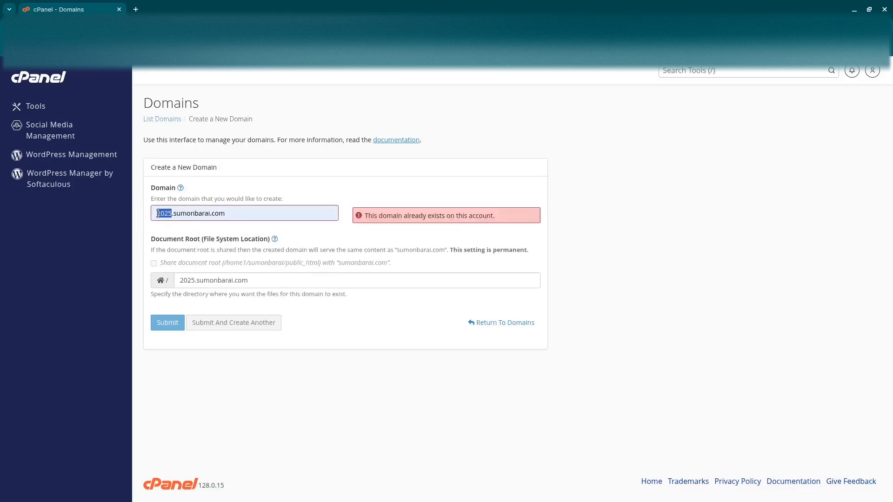
key(BackSpace)
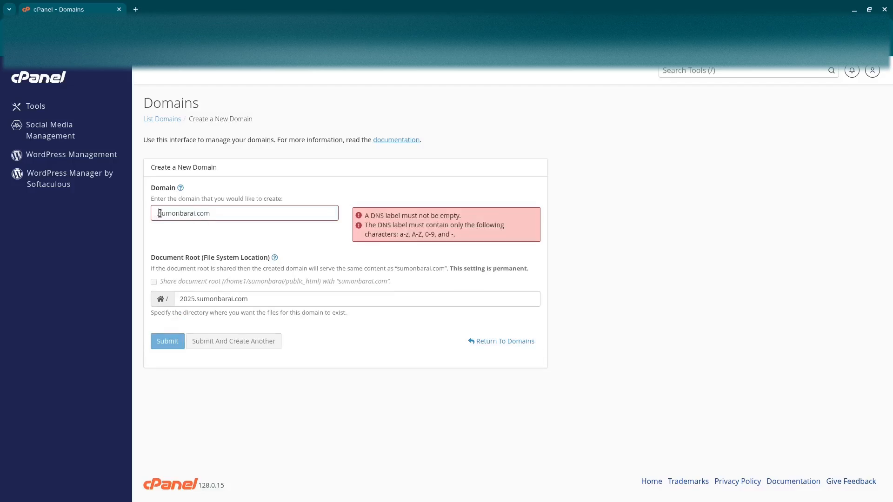
drag(159, 214, 221, 213)
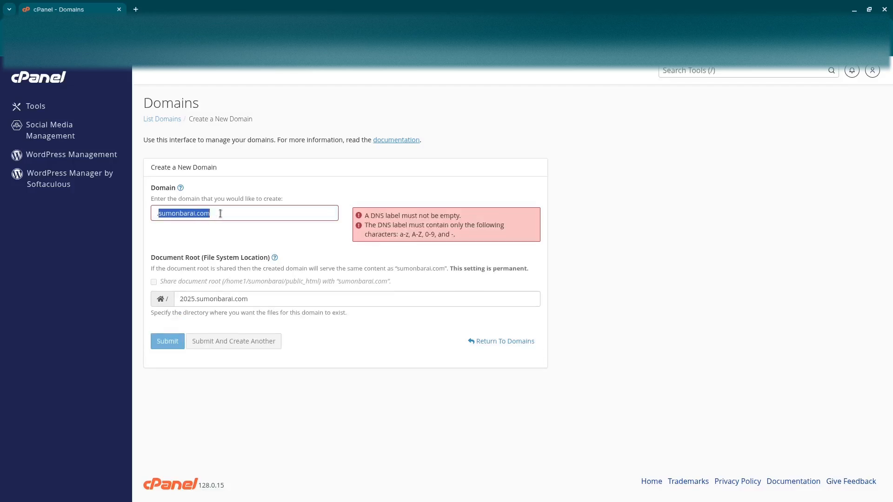
click(158, 214)
drag(210, 217, 159, 213)
key(ctrl+c)
Set the new domain to the demo subdomain of the main domain, keep the matching document root and create it.
key(BackSpace)
key(BackSpace)
text(test)
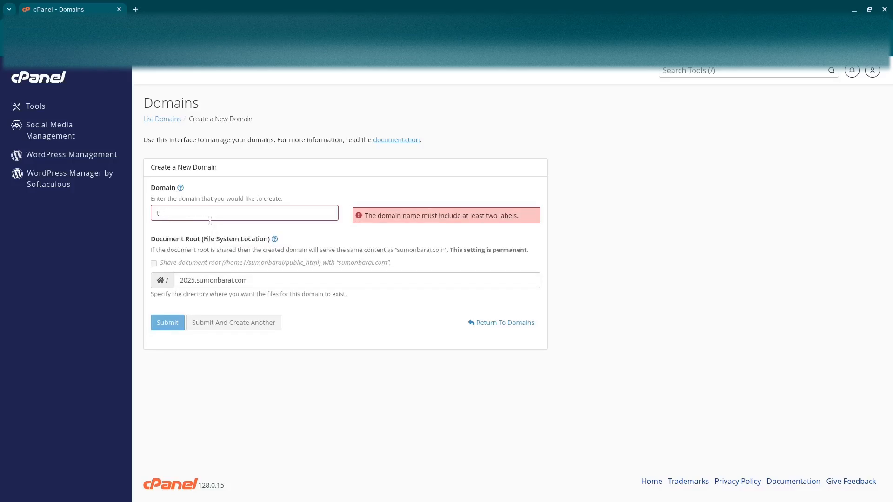
key(BackSpace)
text(demo.)
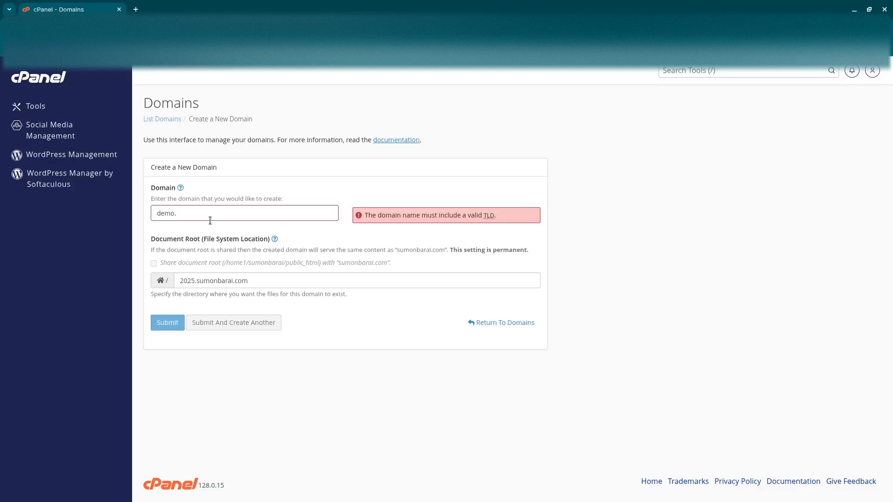
key(ctrl+v)
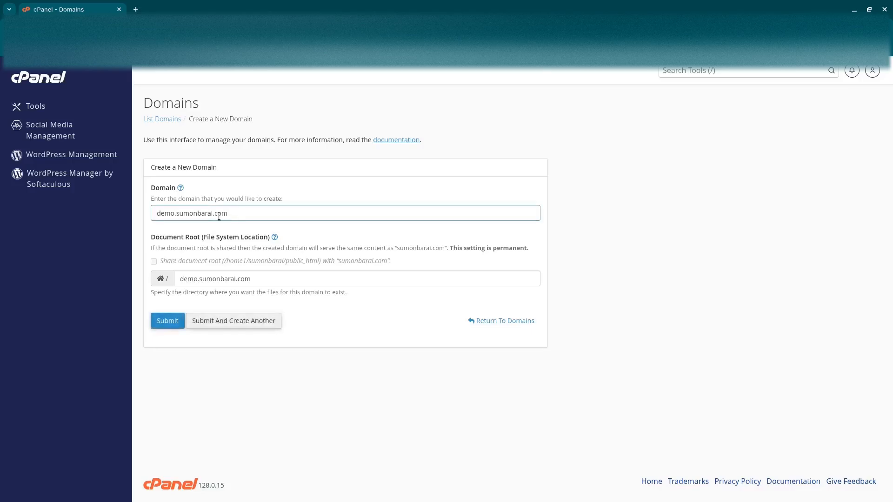
mouse_move(234, 216)
mouse_down()
mouse_move(147, 216)
mouse_move(241, 216)
mouse_up()
click(245, 215)
click(168, 321)
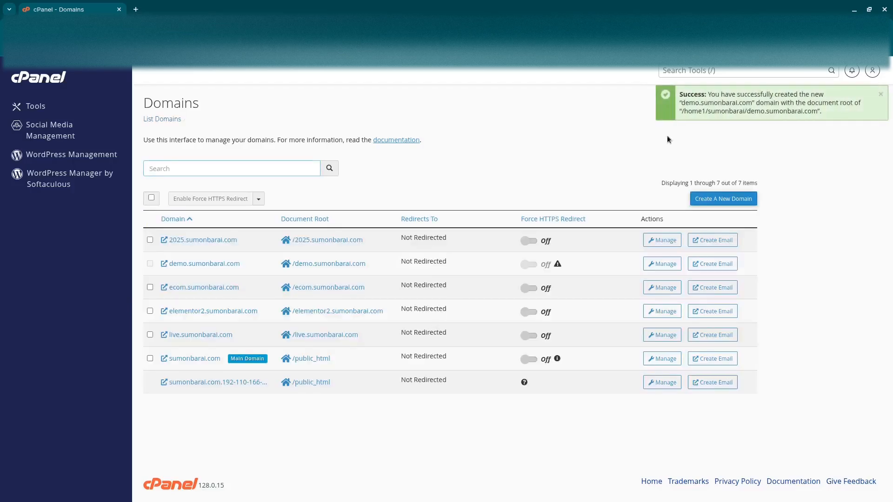
Open the cPanel File Manager and go to the demo subdomain's folder.
click(49, 89)
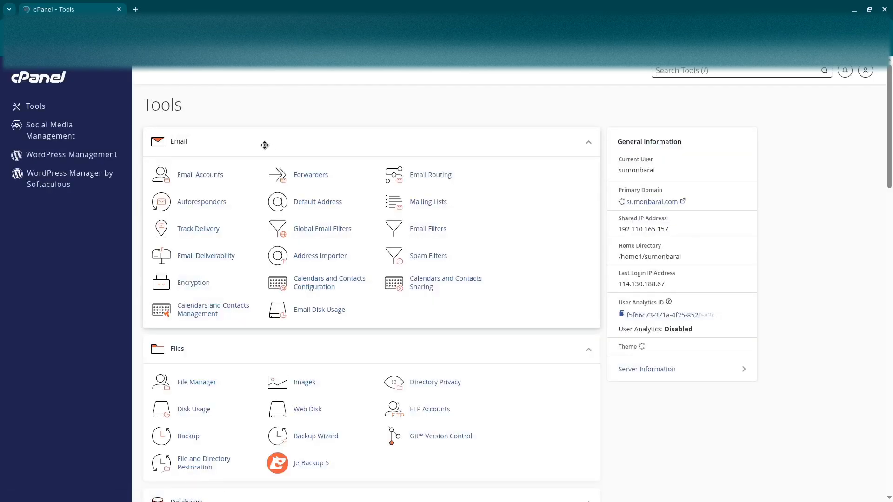
scroll(208, 333, down, 1)
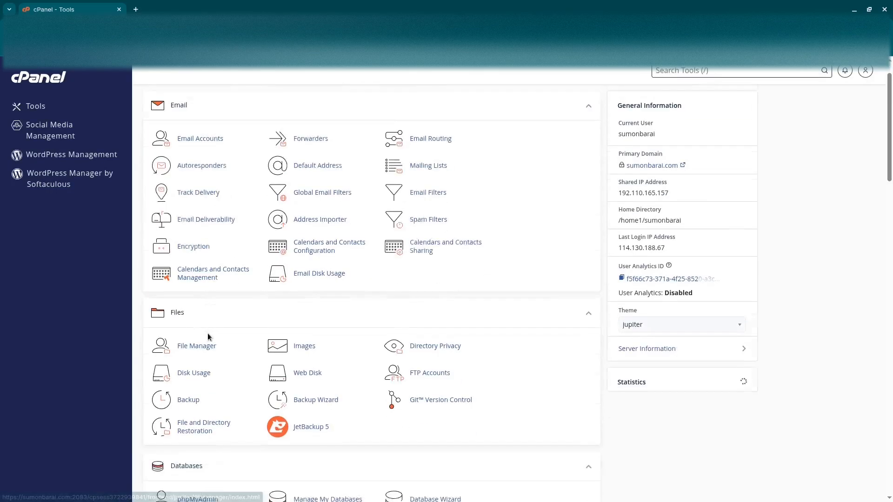
scroll(207, 333, down, 5)
click(187, 217)
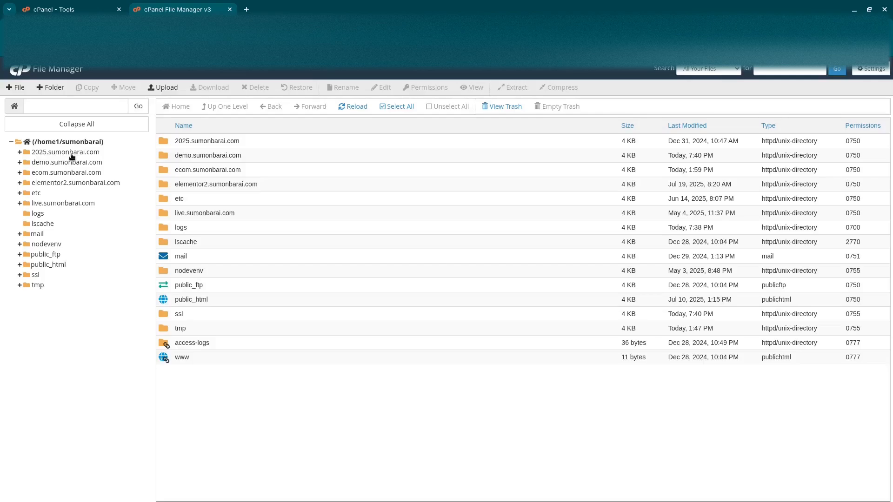
click(46, 163)
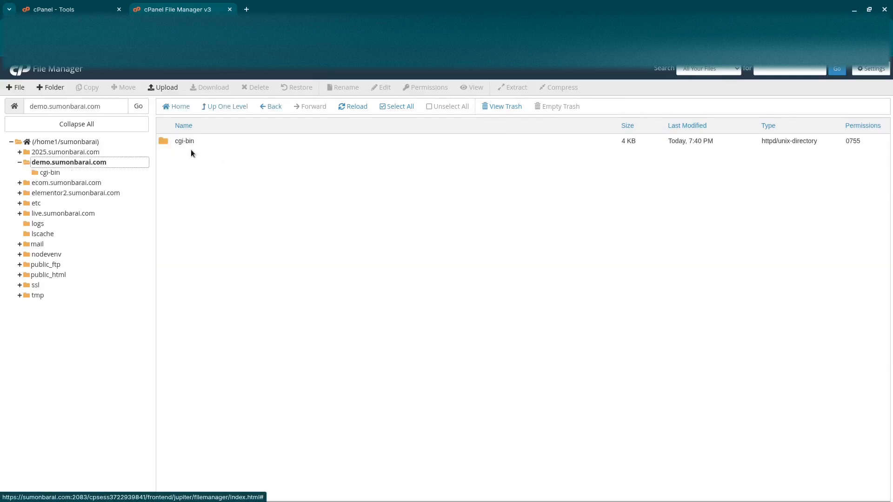
click(193, 145)
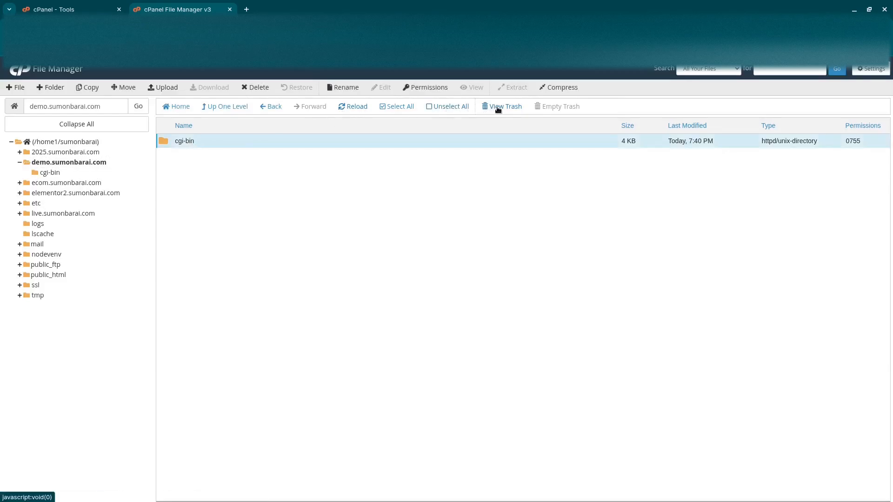
click(498, 110)
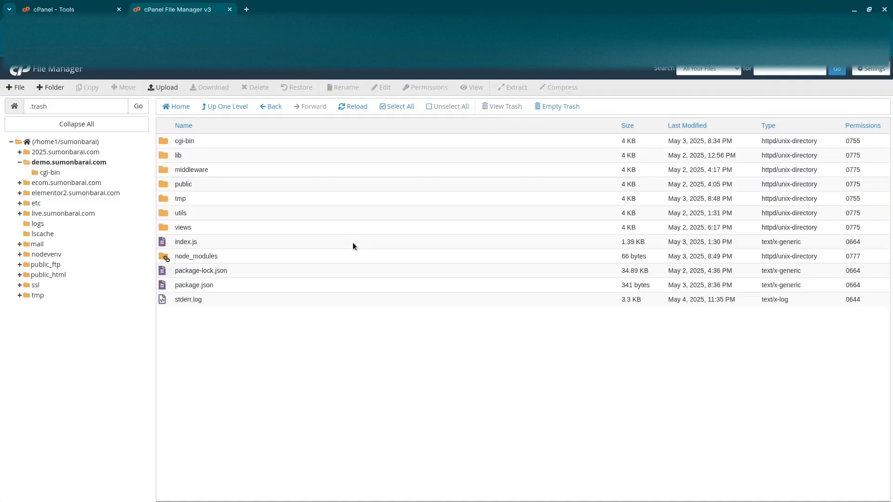
click(69, 164)
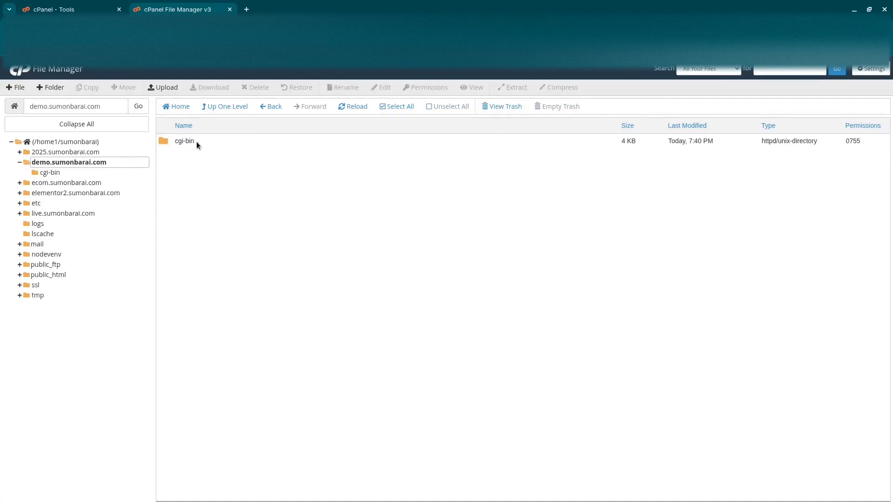
Permanently delete the cgi-bin folder from the demo subdomain's folder, skipping the trash.
click(197, 144)
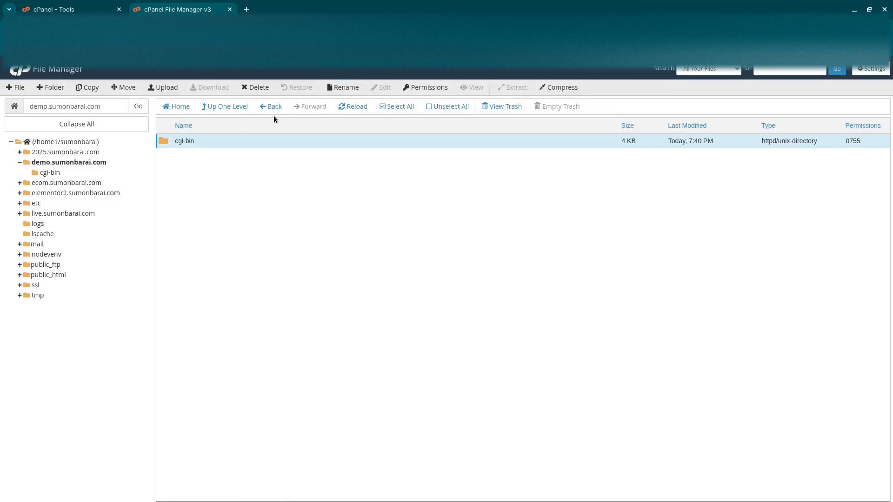
click(259, 90)
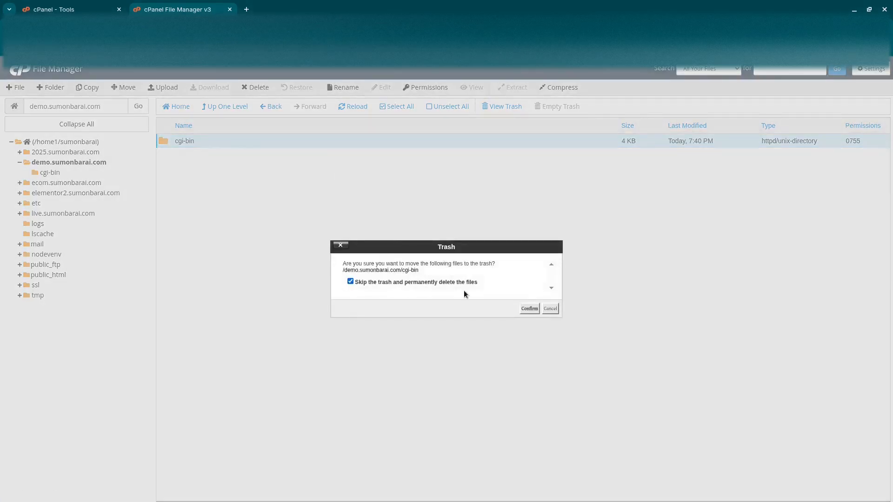
click(530, 308)
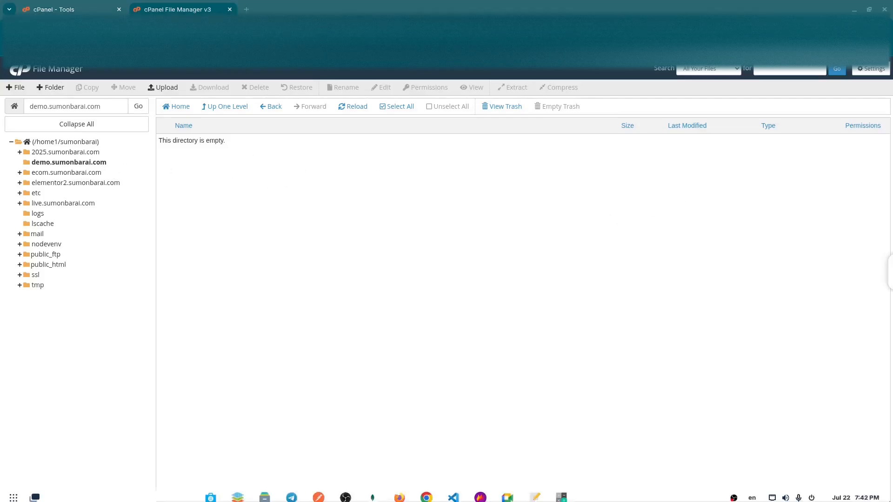
Upload deploy.zip from the local dist folder into the demo subdomain's folder.
drag(892, 116, 892, 70)
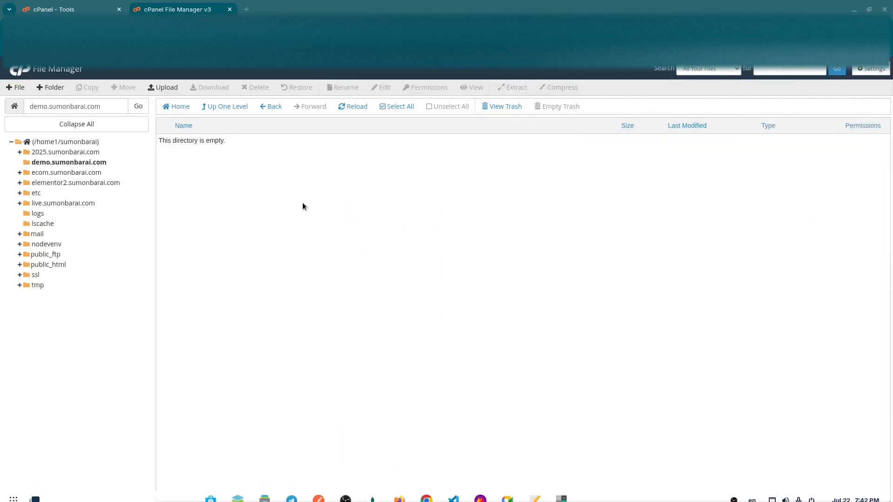
click(366, 196)
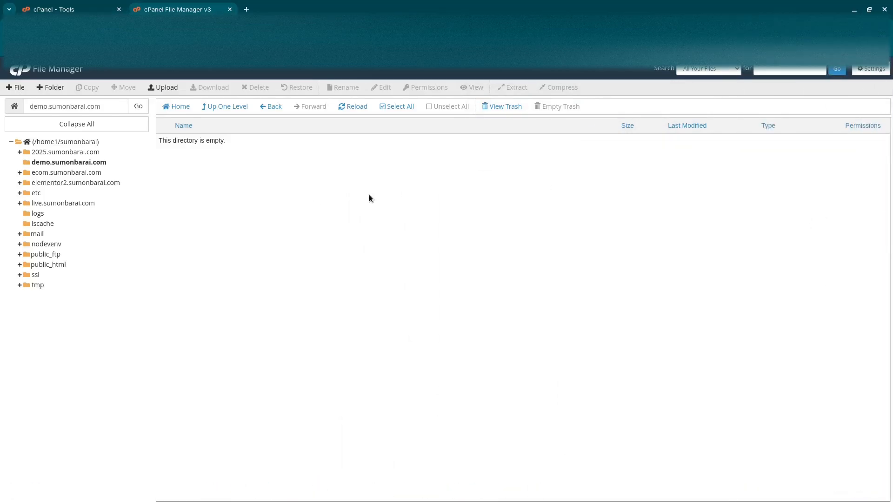
click(161, 88)
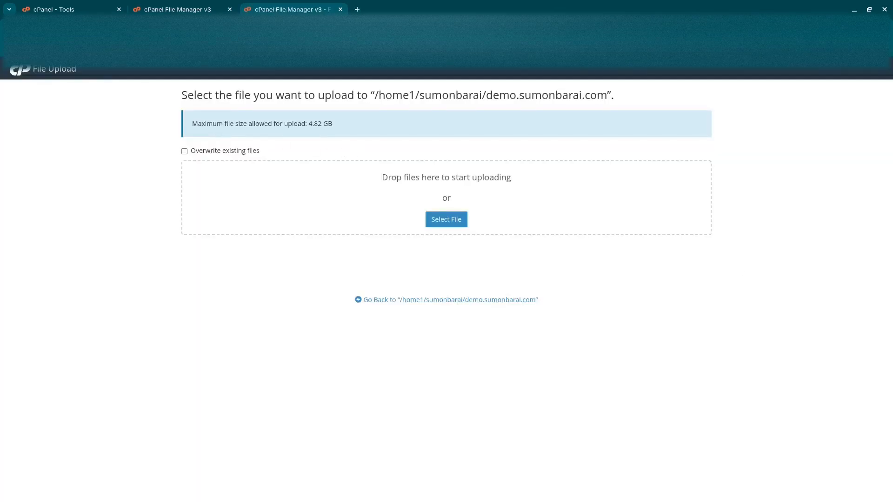
drag(892, 70, 706, 312)
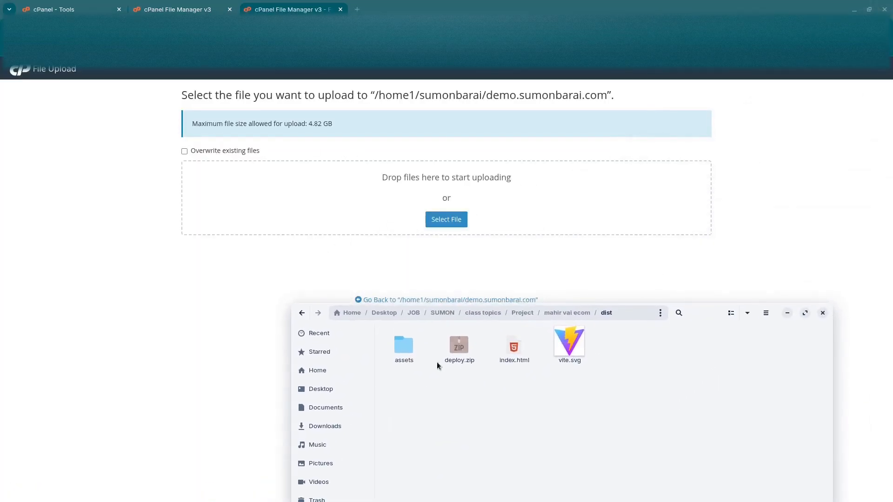
drag(459, 353, 460, 221)
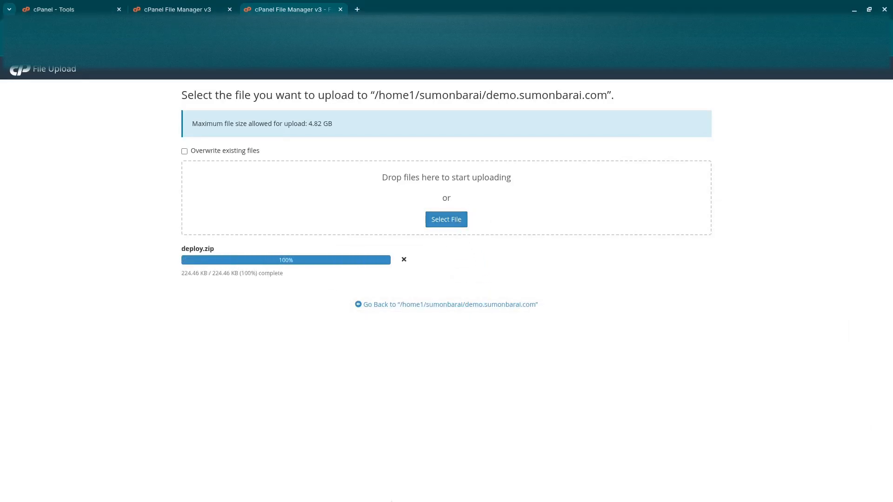
Bring up the local dist folder window, move it out of the way and return to the upload page.
mouse_move(521, 500)
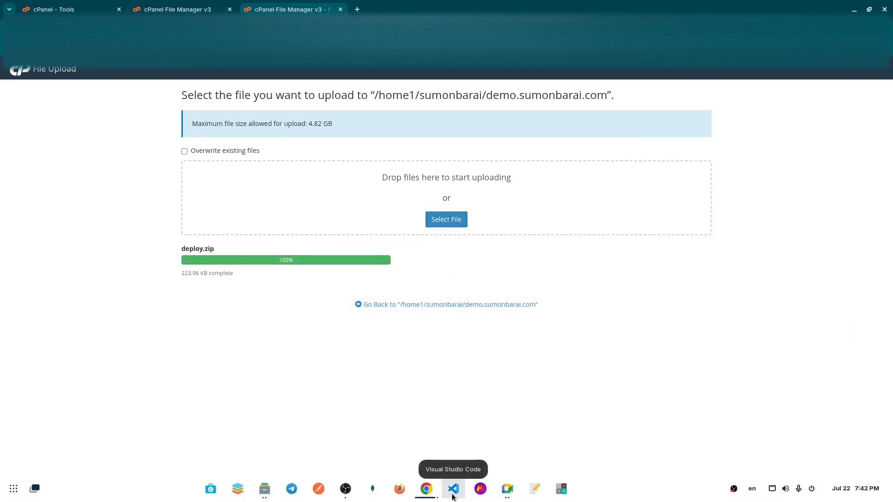
click(254, 494)
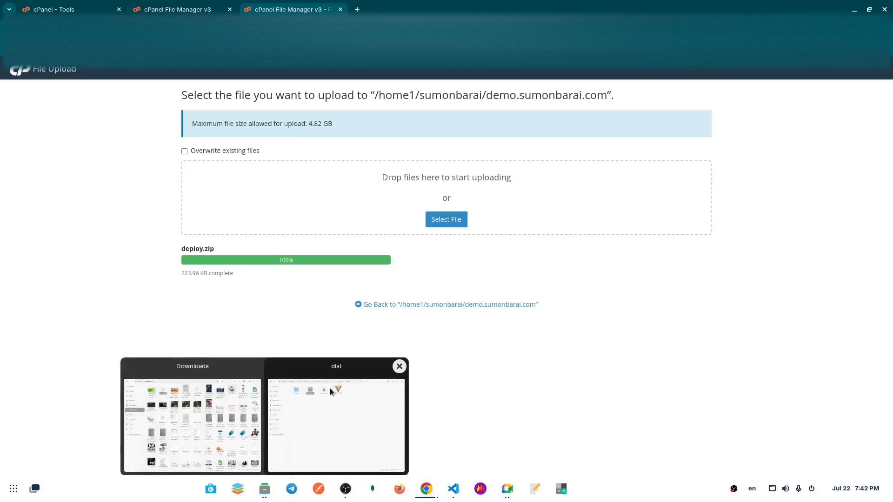
click(333, 393)
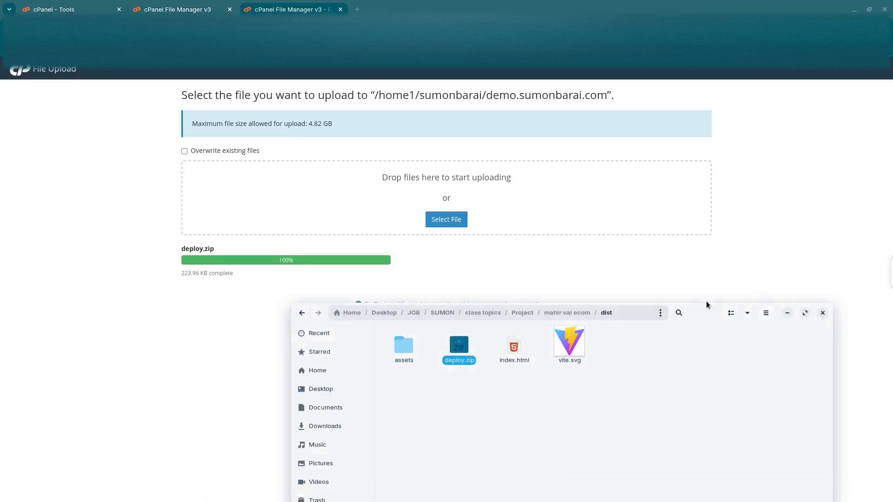
drag(699, 313, 892, 221)
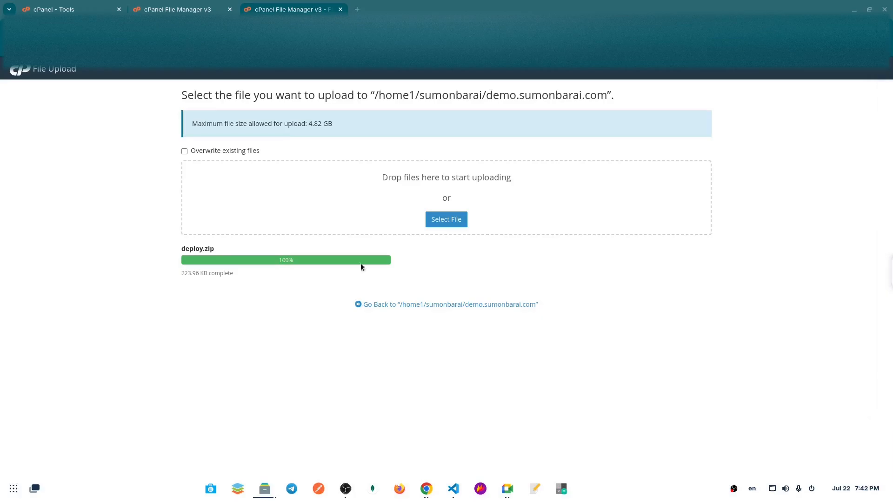
click(247, 272)
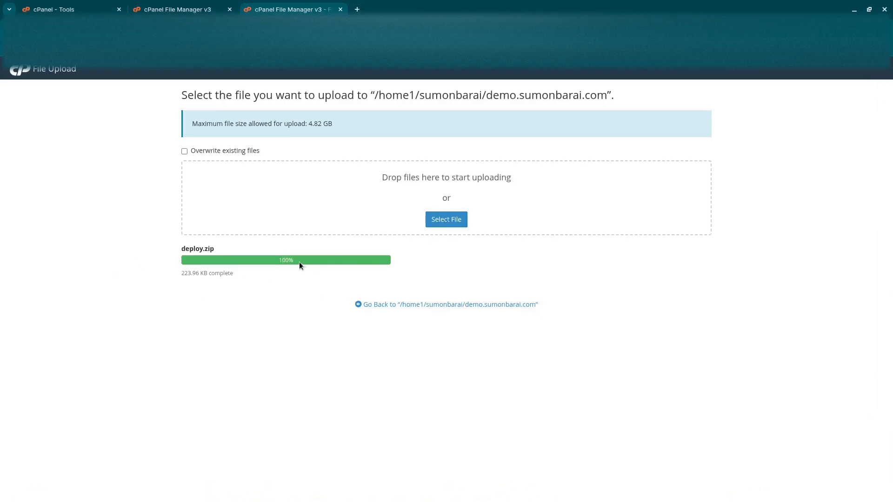
Go back from the upload page to the demo subdomain's folder and close the spare File Manager tab.
click(407, 305)
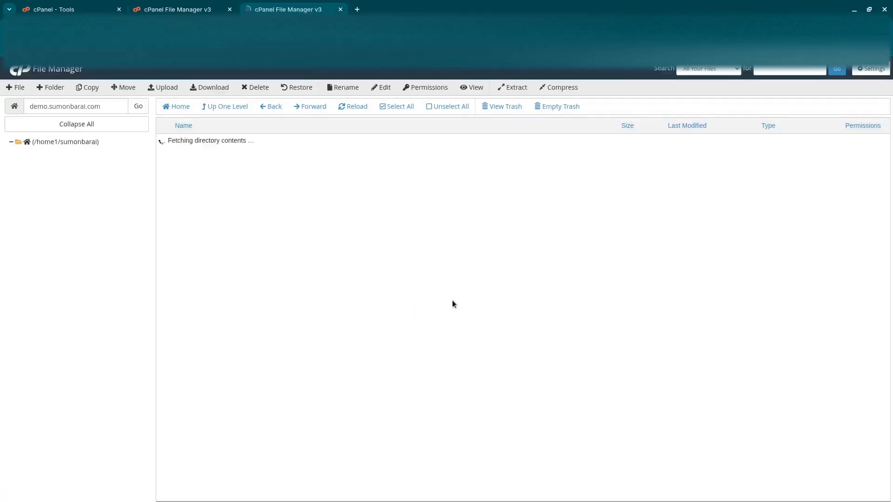
click(229, 9)
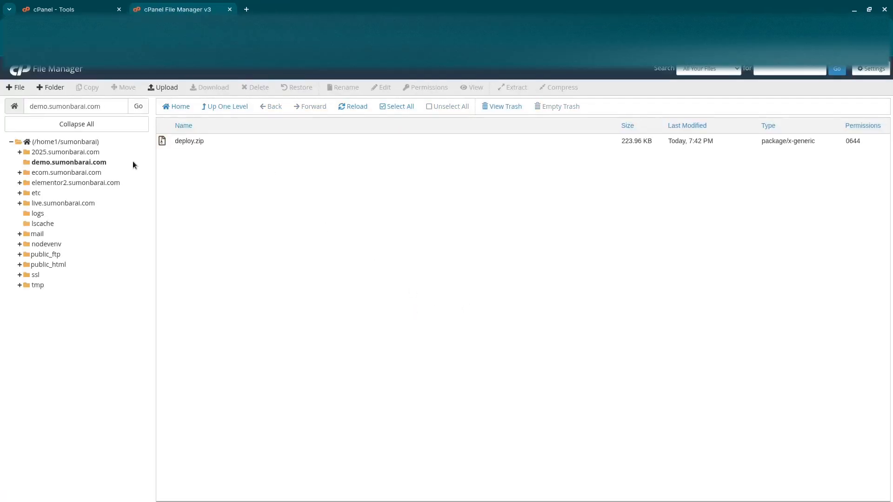
Extract deploy.zip into the demo subdomain's own folder and dismiss the extraction results.
click(197, 143)
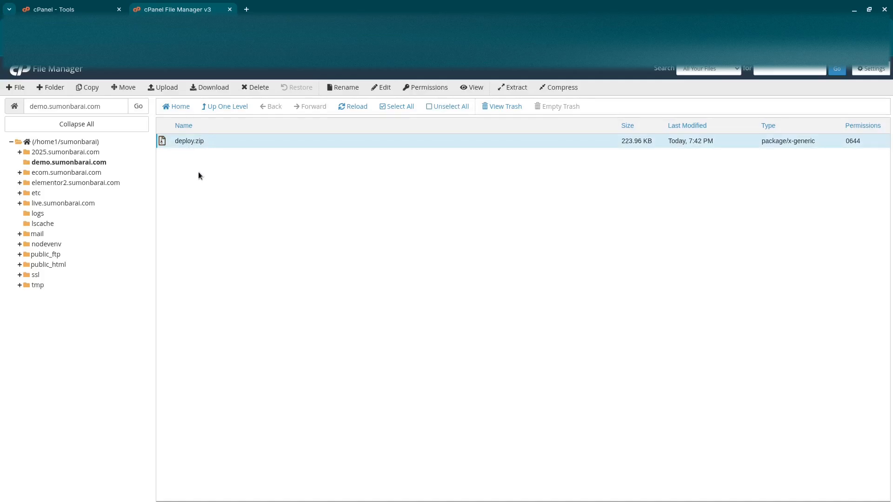
click(196, 141)
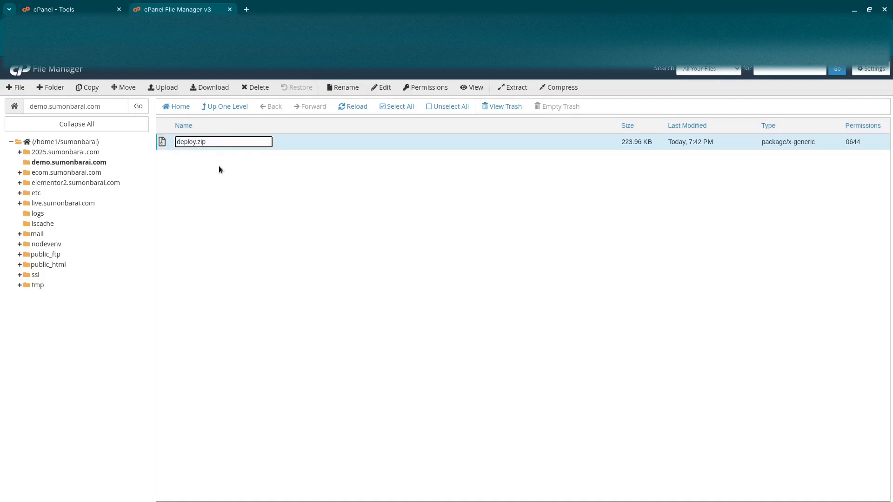
click(215, 171)
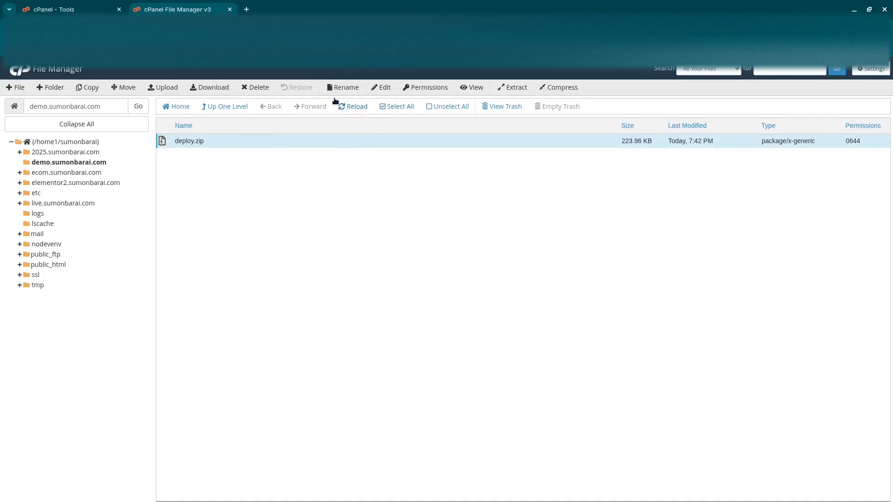
click(514, 88)
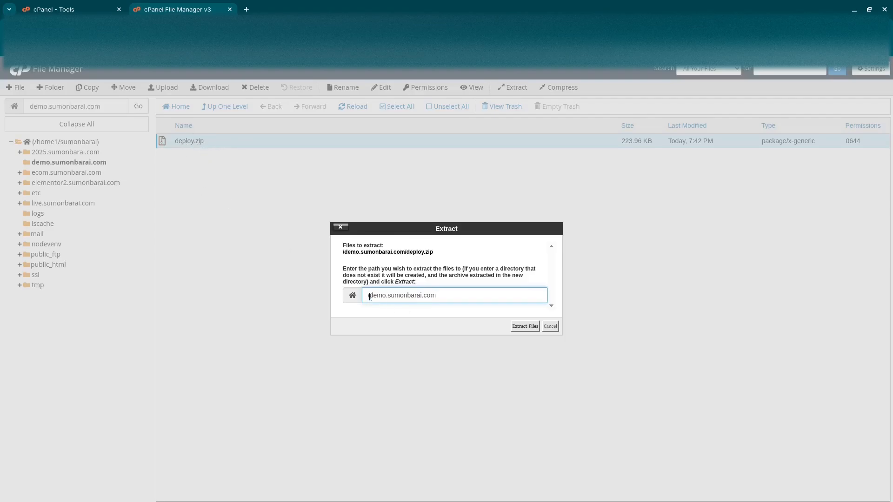
drag(370, 297, 451, 297)
click(451, 297)
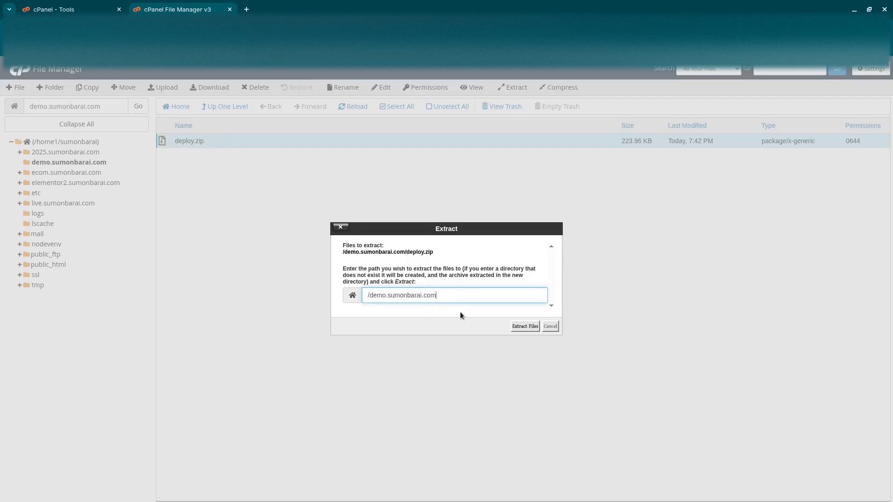
click(524, 327)
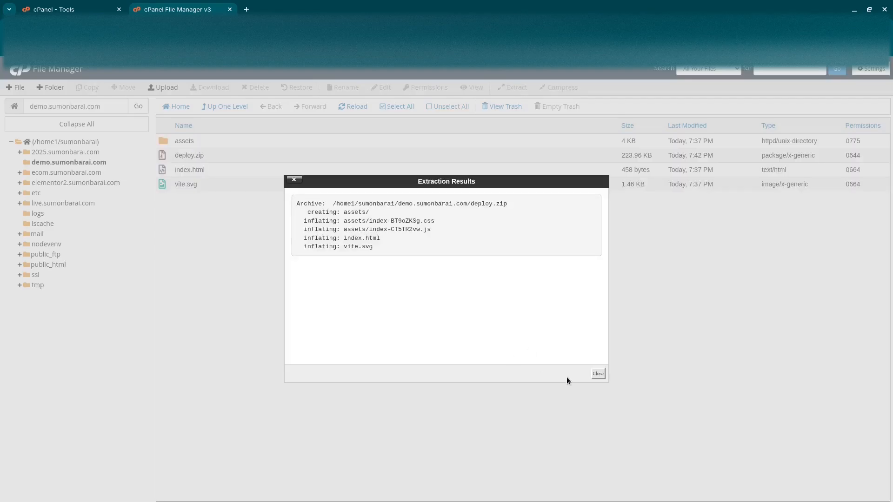
click(598, 374)
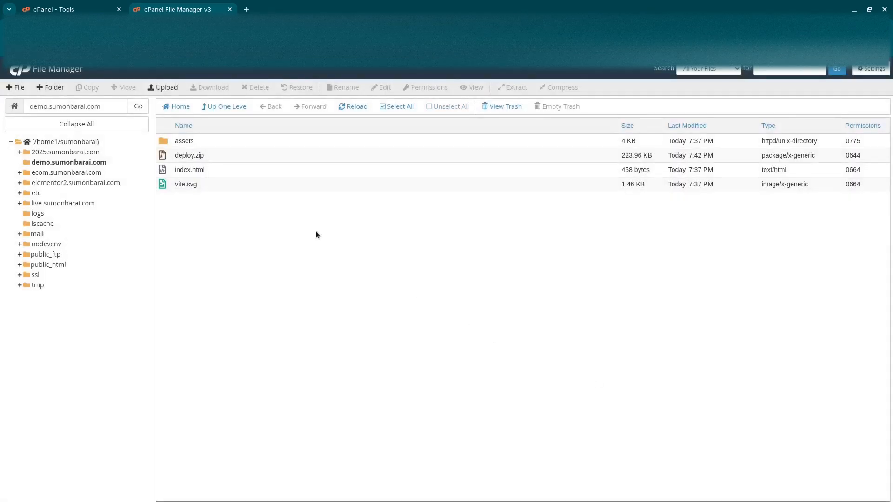
Delete the deploy.zip archive from the demo subdomain's folder.
click(195, 155)
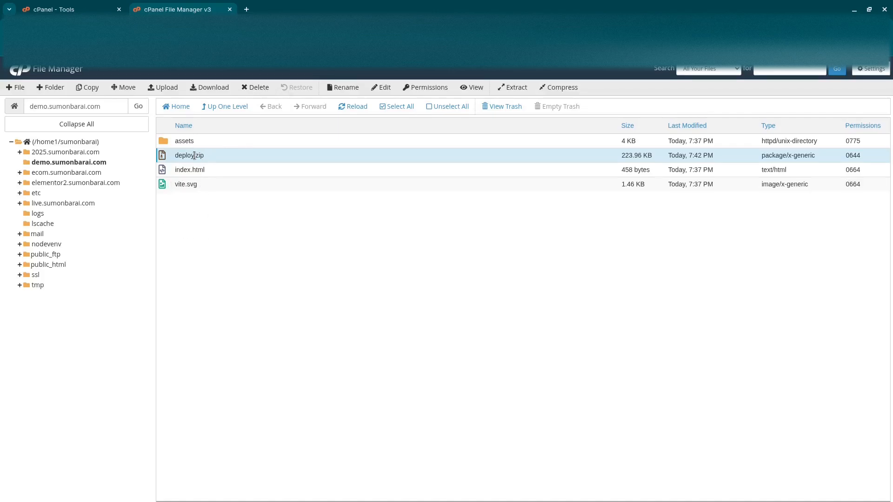
click(264, 89)
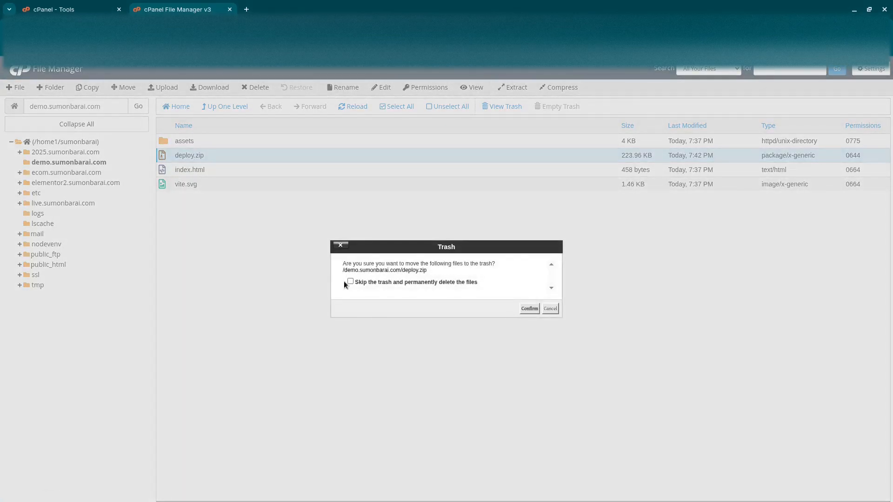
click(530, 308)
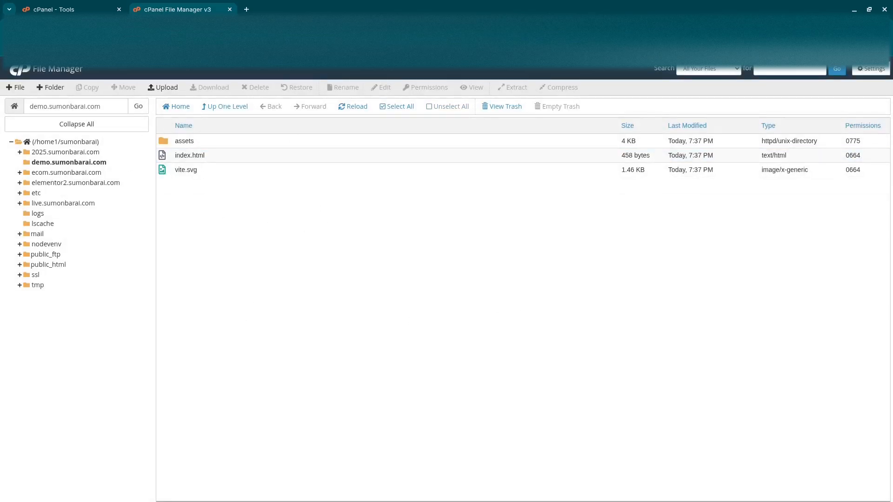
Open the demo subdomain's address in a new browser tab to view the deployed site.
click(247, 9)
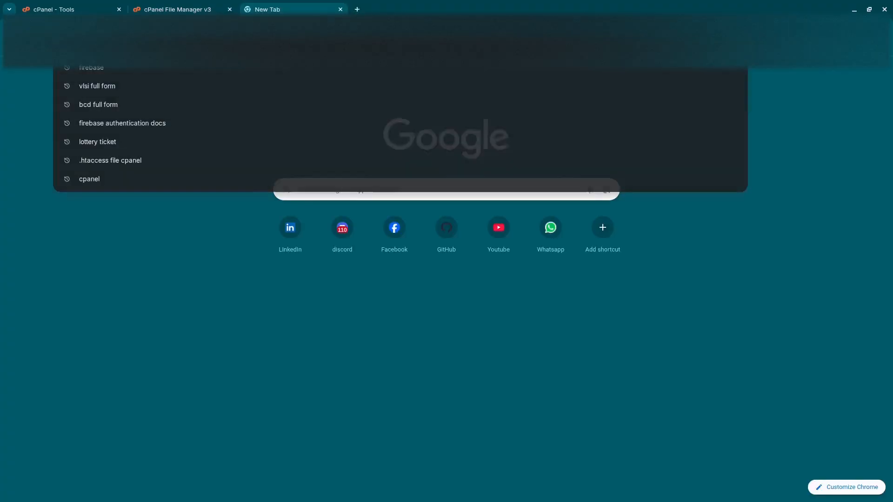
text(demo)
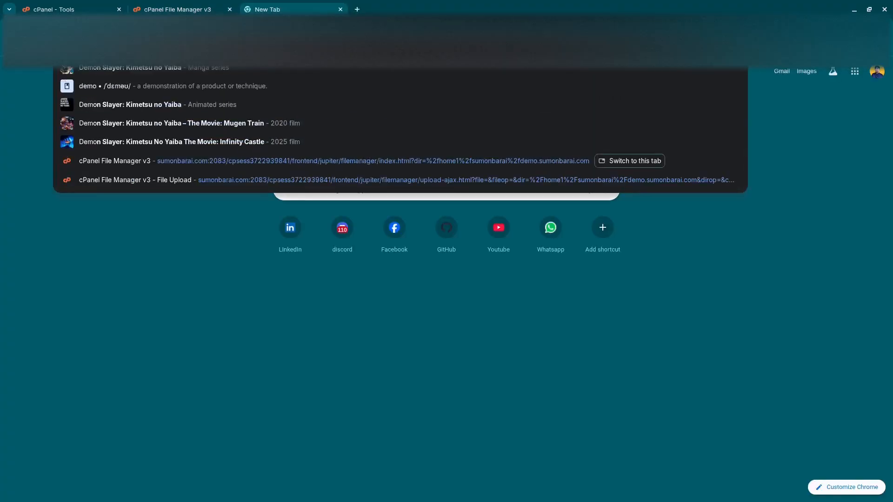
text(.)
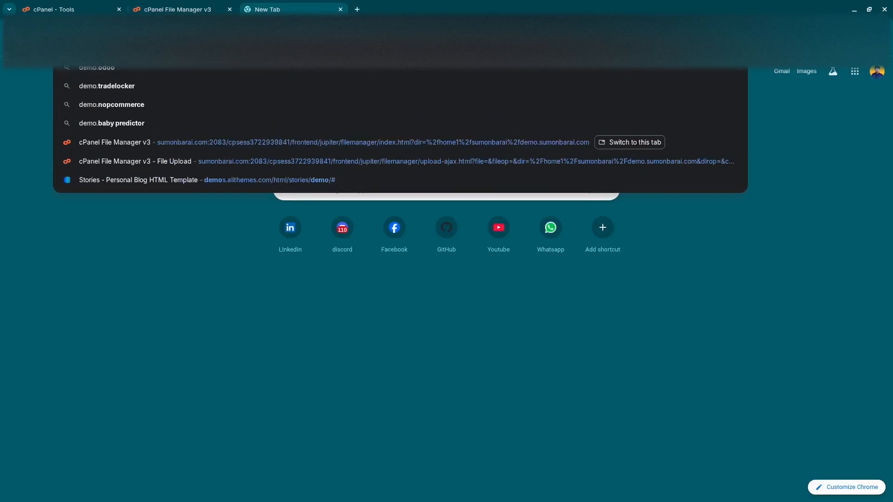
text(sumonba)
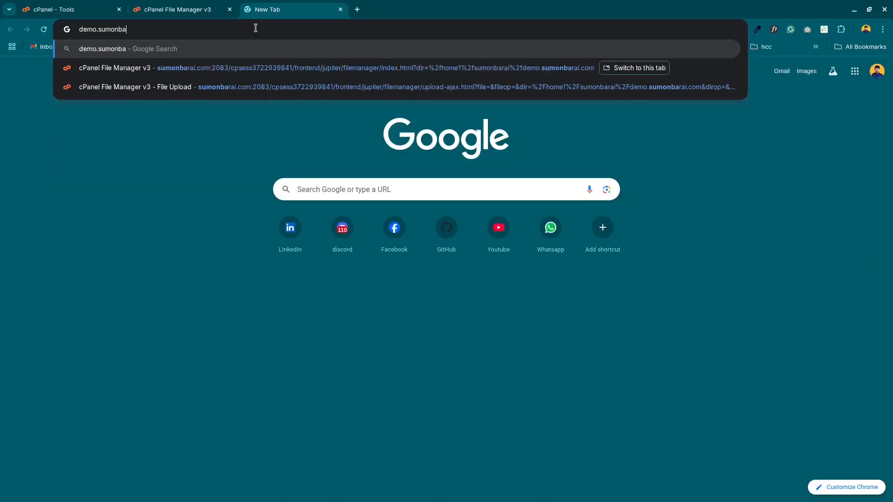
text(rai.com)
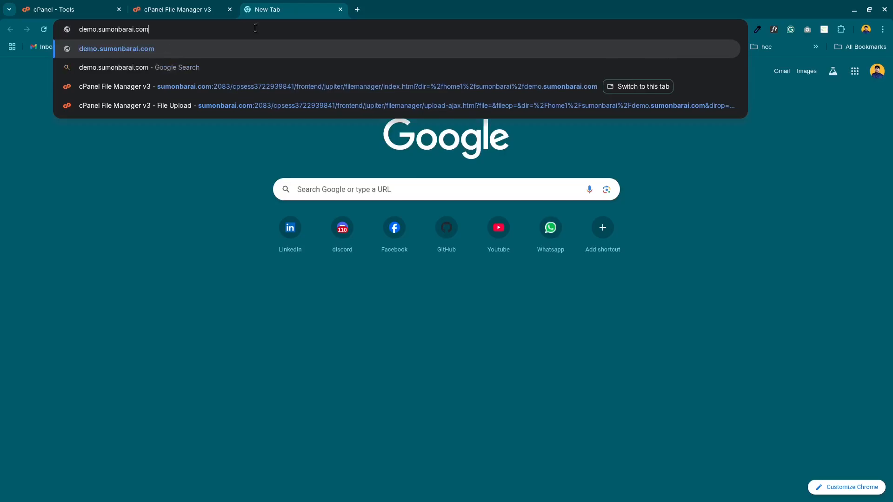
key(Return)
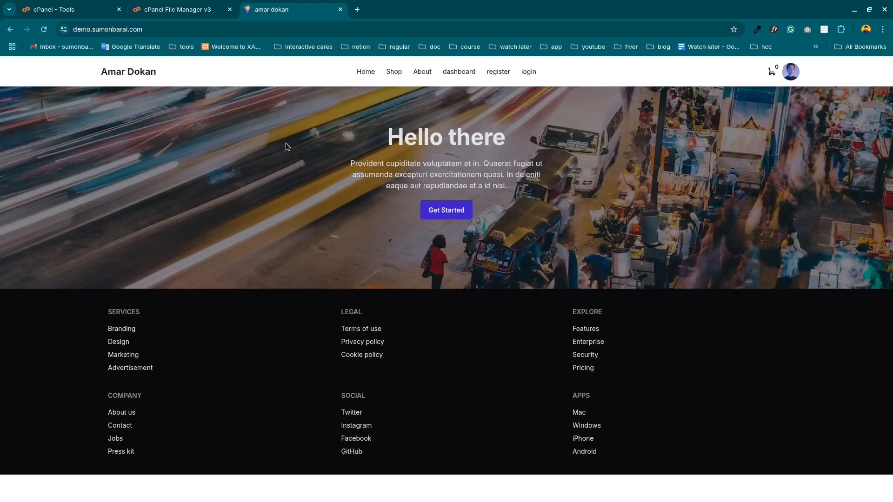
click(168, 29)
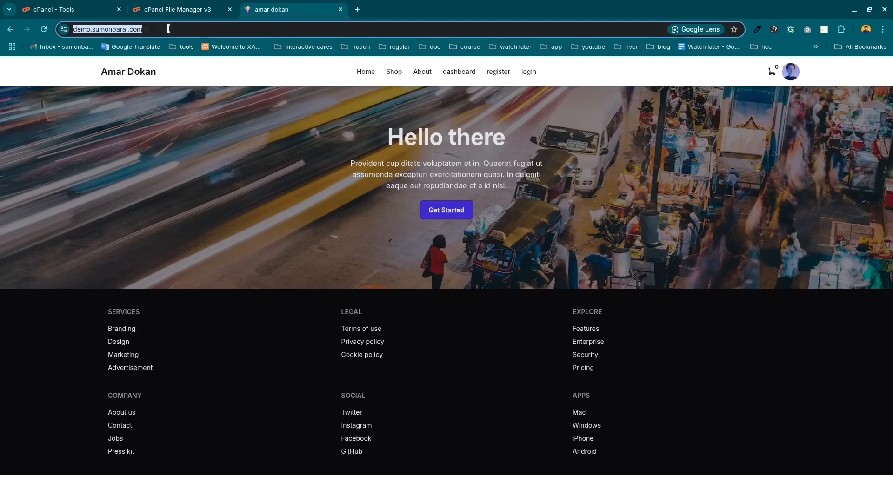
key(alt+Tab)
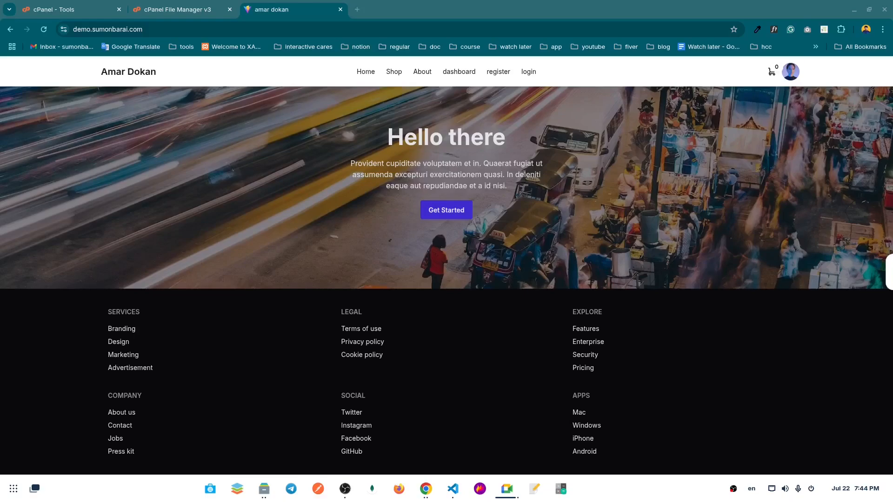
key(alt+Tab)
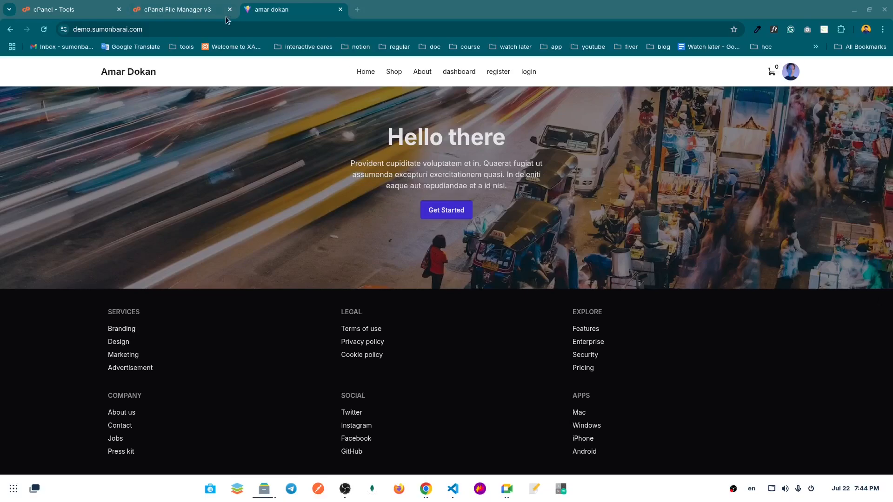
key(alt+Tab)
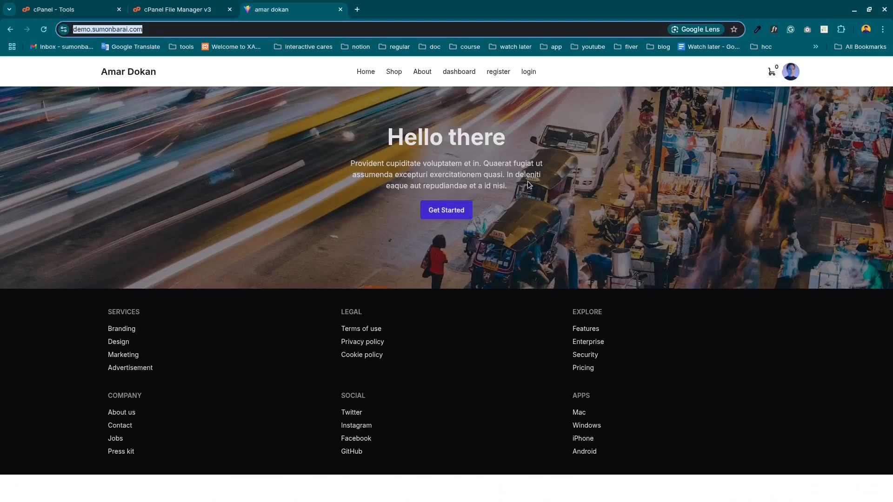
key(alt+Tab)
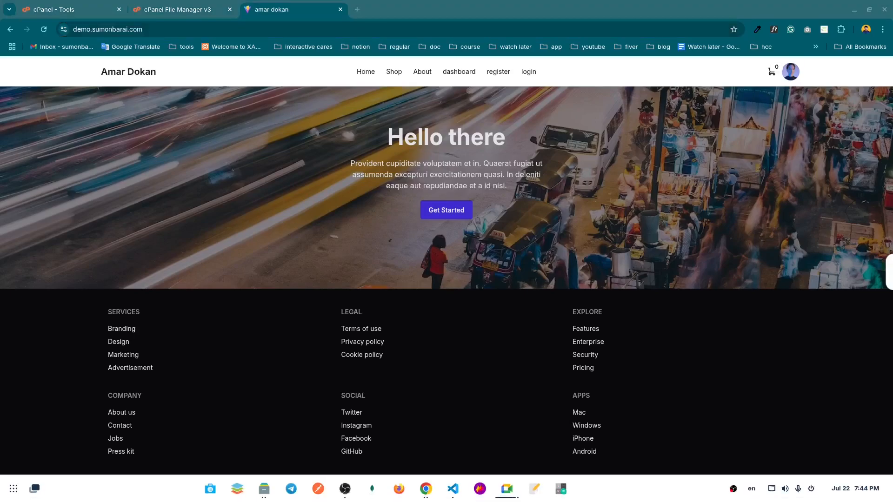
key(alt+Tab)
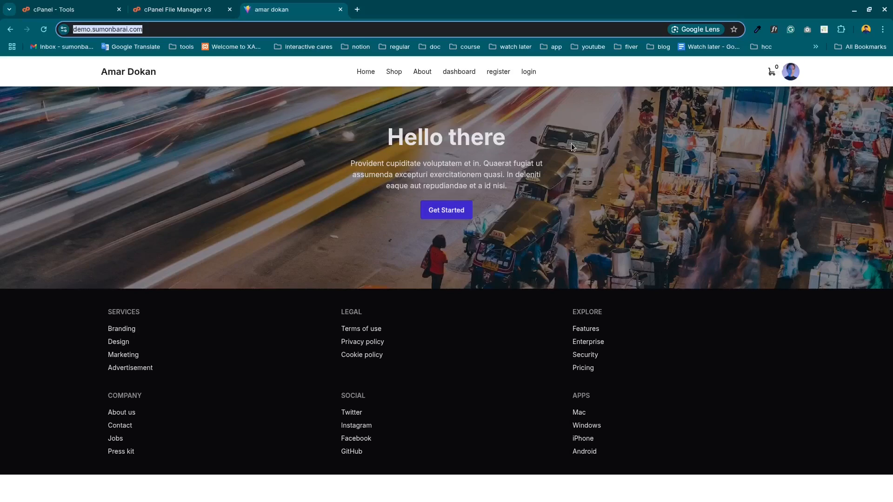
click(180, 76)
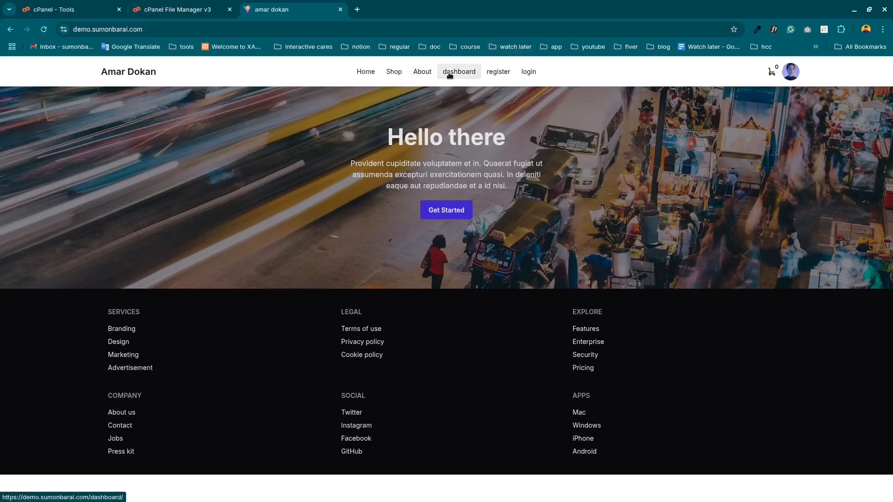
Check the deployed site's register, shop and login pages and its profile menu through the site navigation.
click(492, 74)
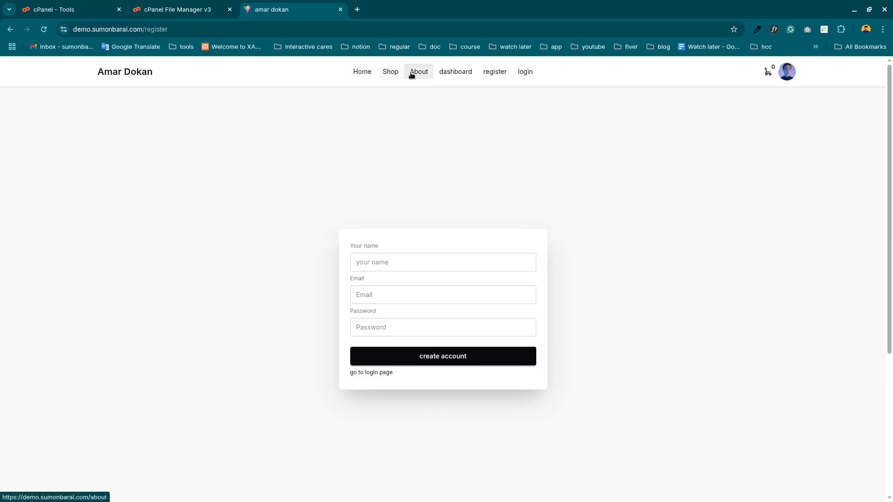
click(389, 73)
click(365, 75)
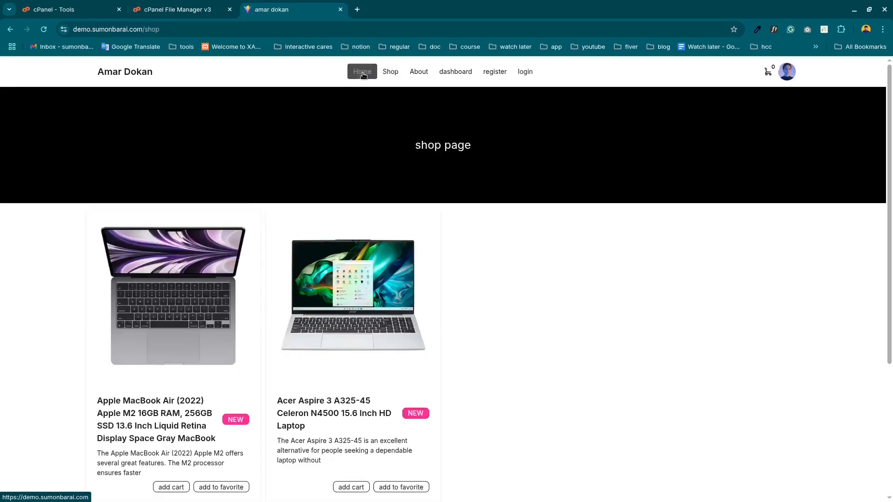
click(499, 74)
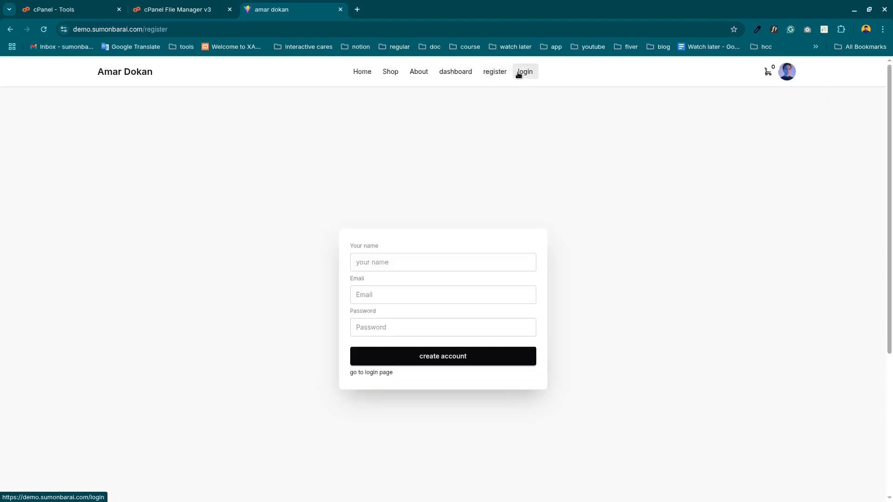
click(517, 73)
click(795, 75)
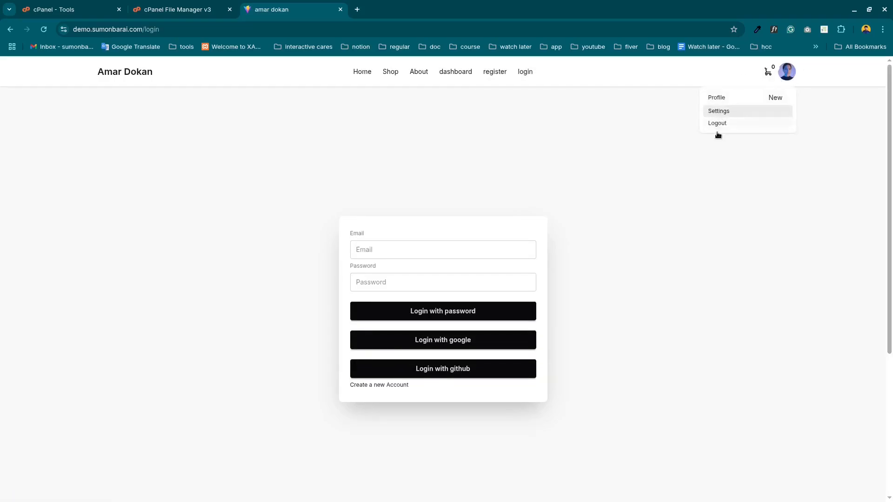
click(629, 128)
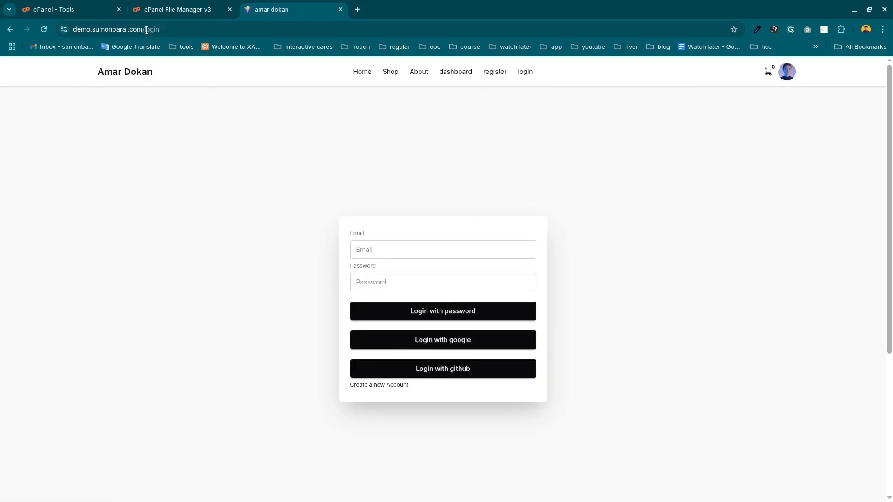
Select the login path in the site's address and reload the login page to test its route.
drag(145, 29, 182, 30)
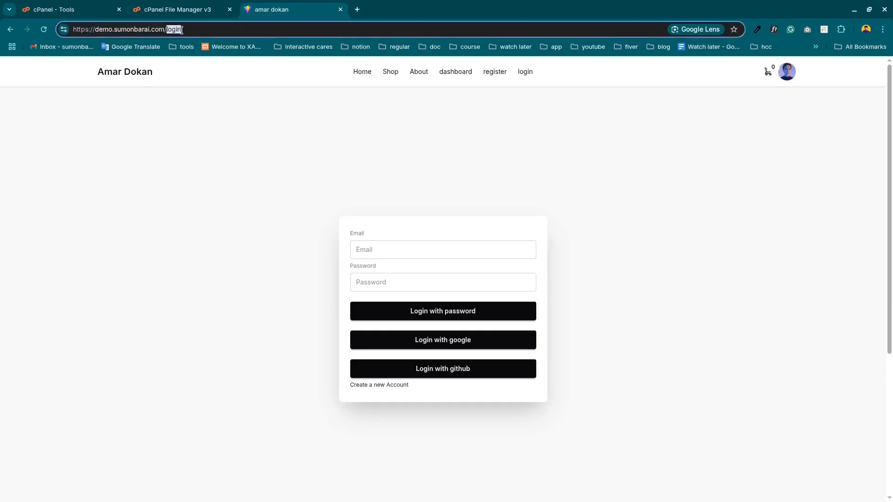
click(78, 110)
click(44, 30)
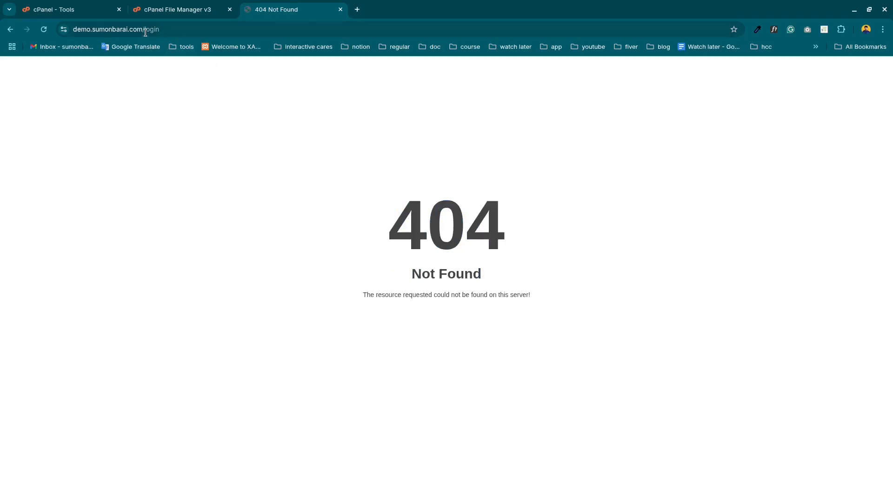
Remove the login path from the address, load the demo site's home page and test reloading it.
drag(145, 30, 205, 30)
key(BackSpace)
key(BackSpace)
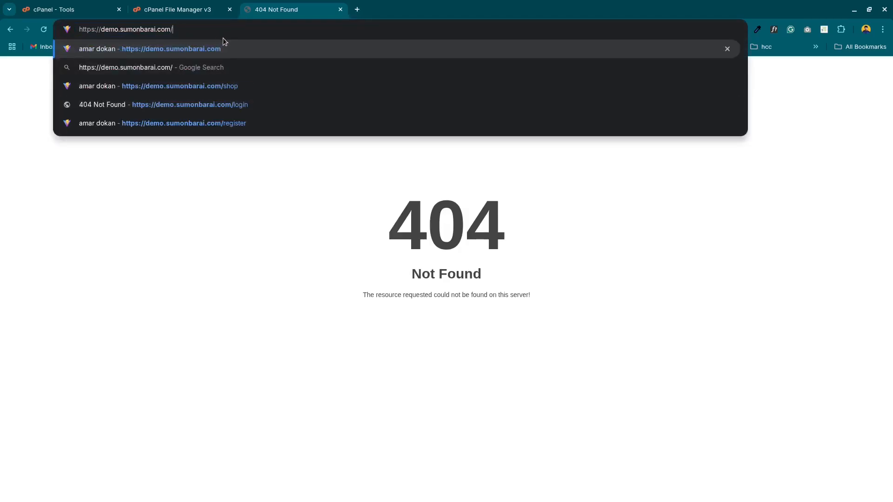
click(233, 49)
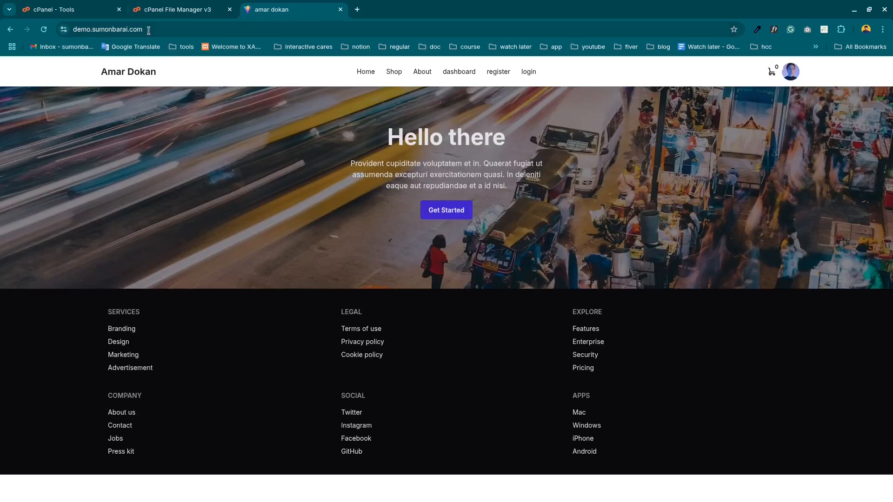
drag(142, 30, 93, 30)
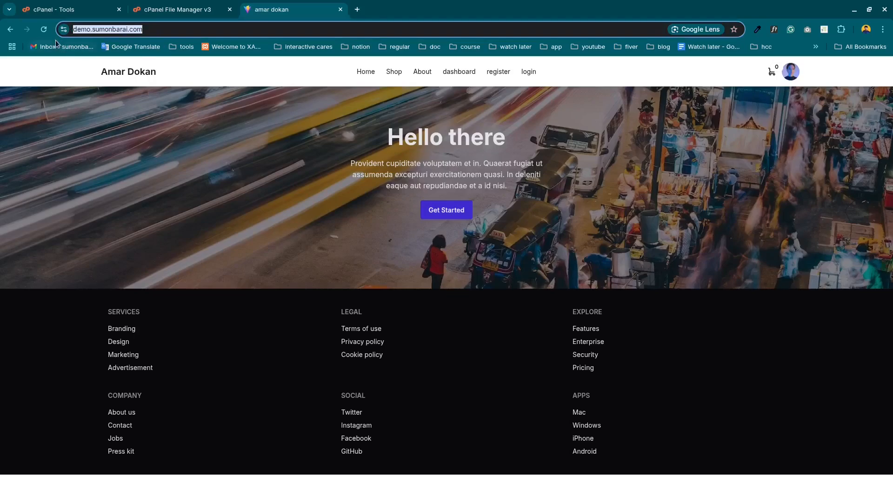
click(44, 29)
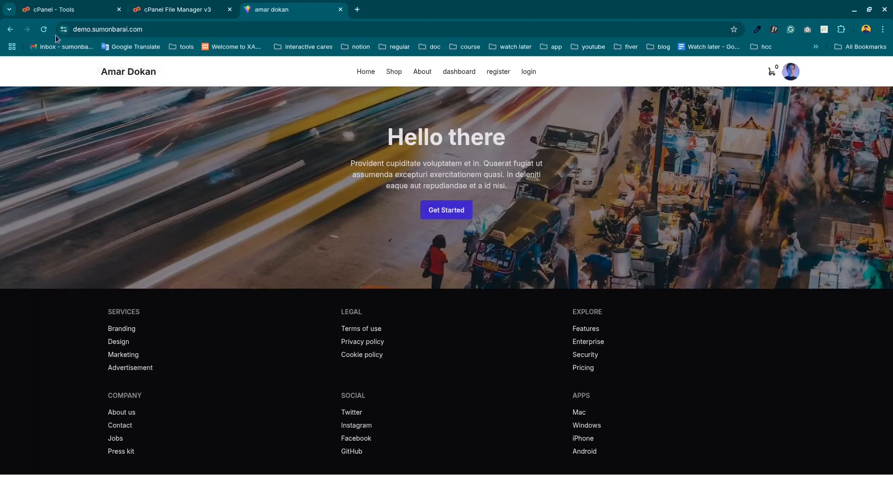
click(154, 29)
key(Return)
click(45, 32)
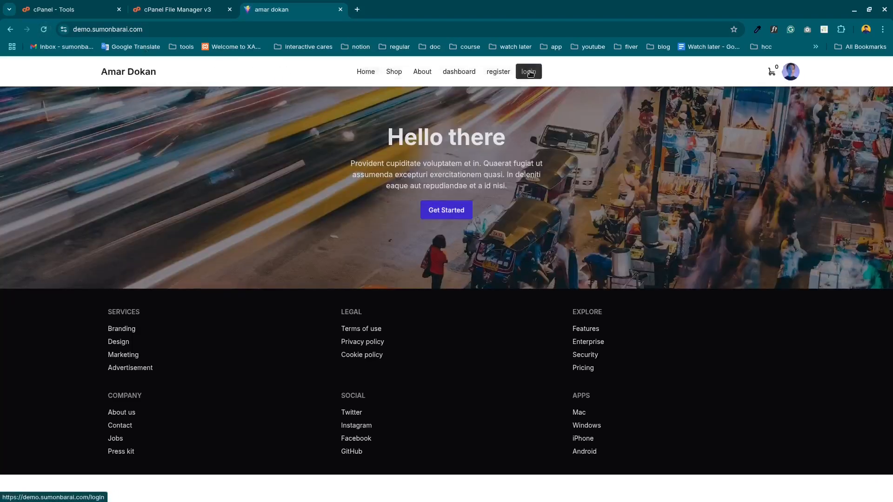
Open the demo site's login page through its navigation and reload it to test the login route again.
click(528, 72)
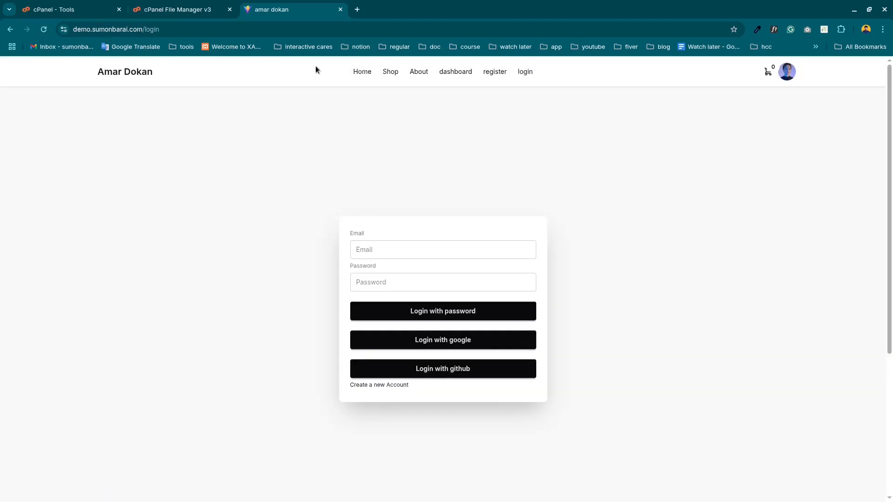
double_click(149, 28)
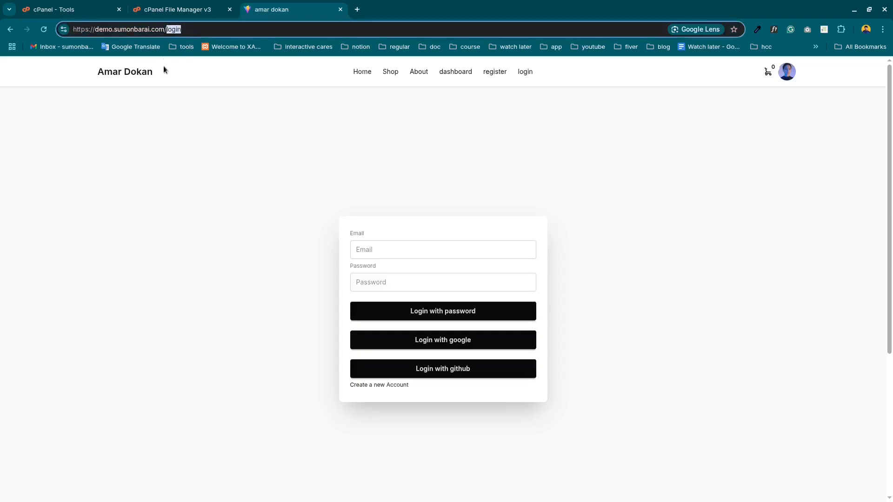
click(45, 29)
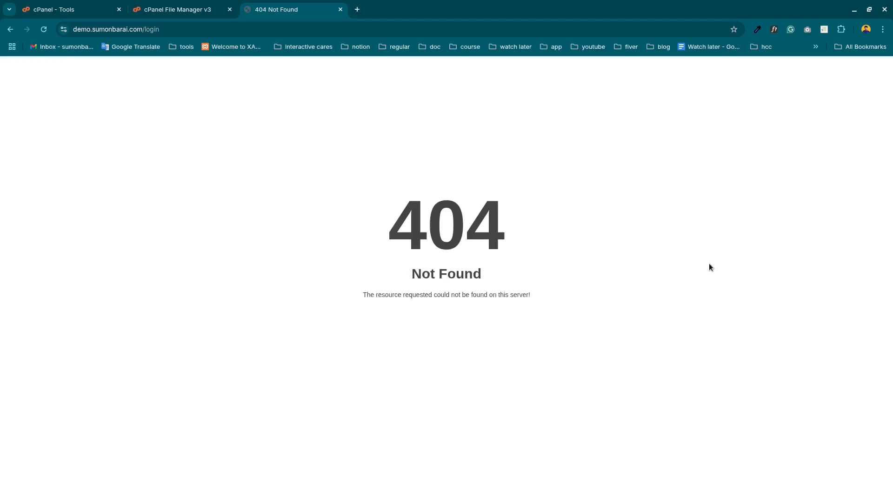
Return to the cPanel File Manager, bring up the htaccess text file from Downloads and copy its three rewrite directive lines.
click(178, 10)
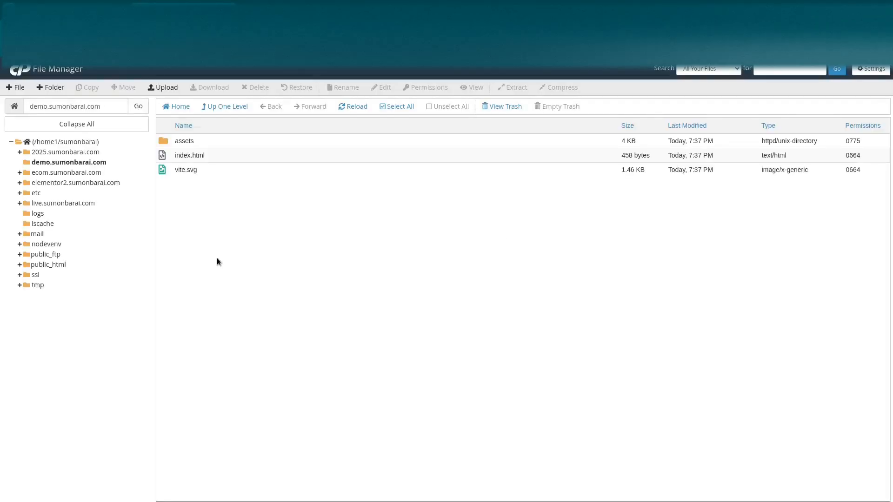
mouse_move(343, 494)
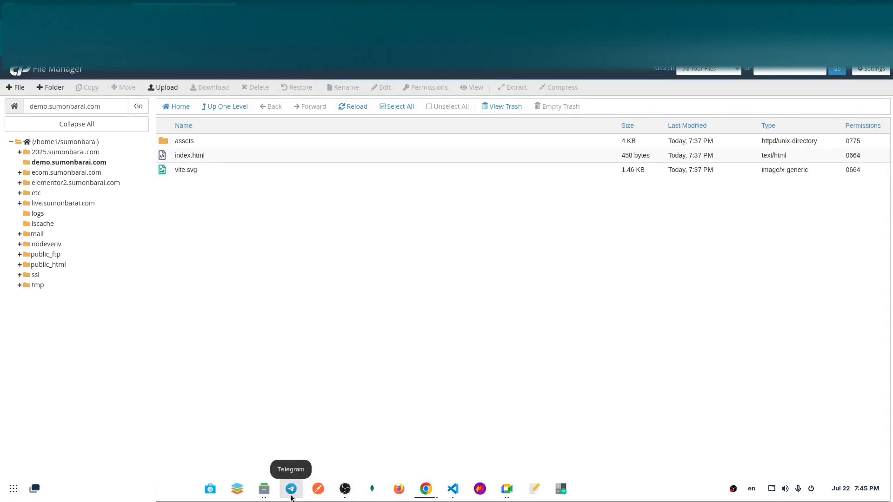
mouse_move(264, 493)
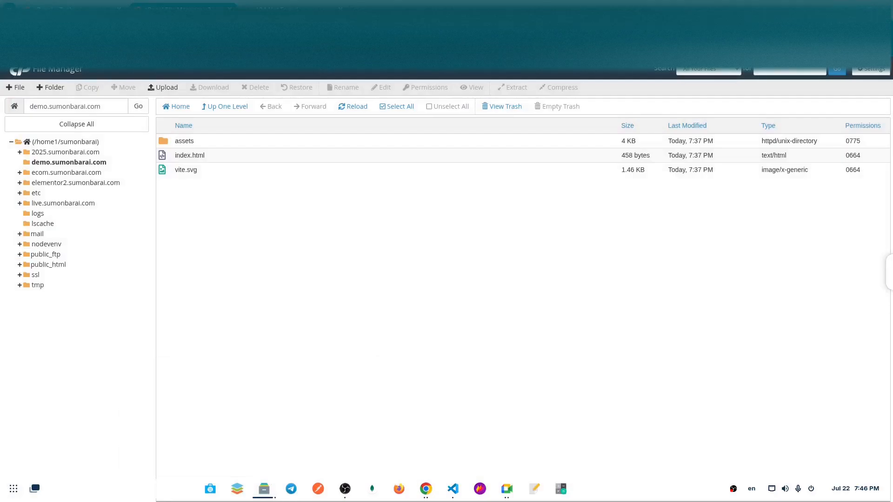
click(534, 488)
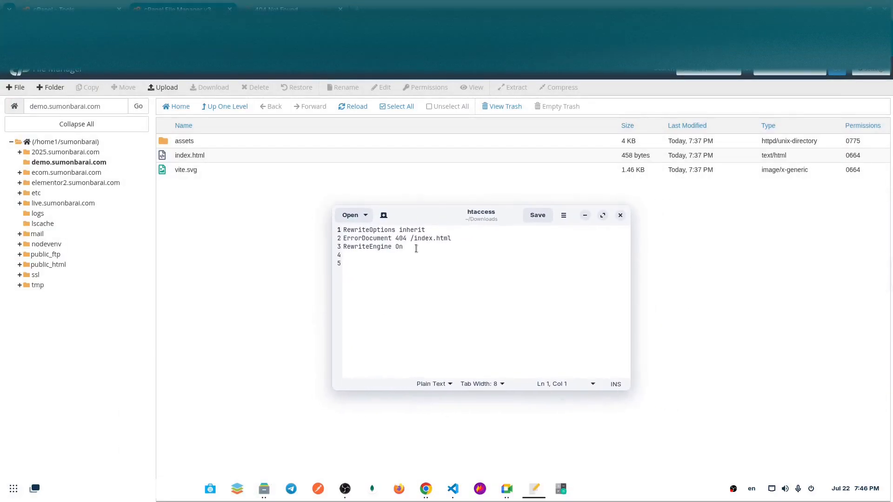
drag(401, 247, 326, 233)
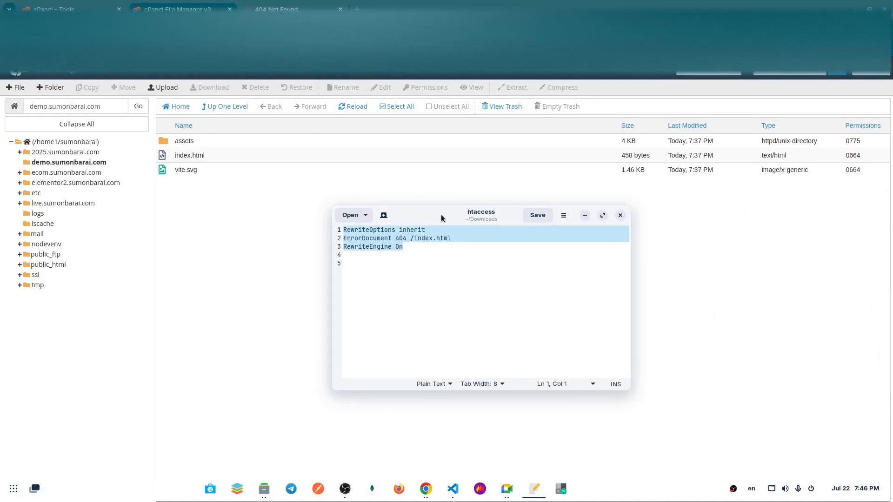
drag(444, 217, 892, 204)
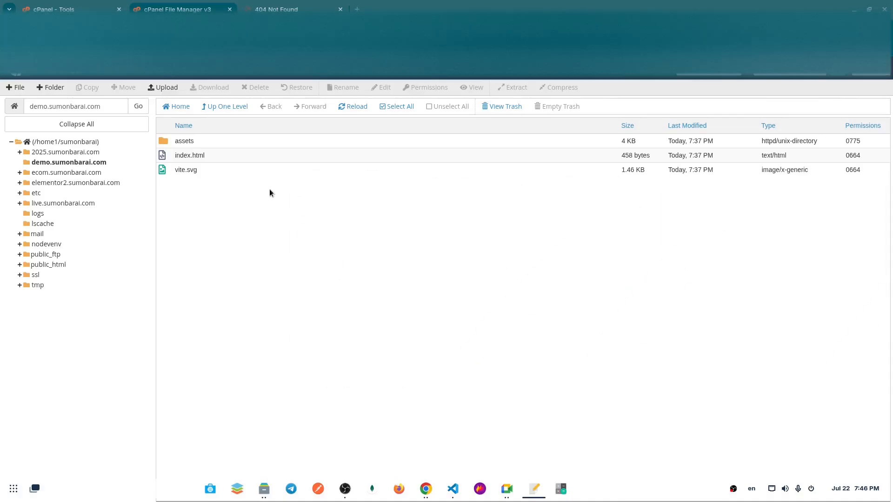
Turn on Show Hidden Files (dotfiles) in the File Manager preferences and save them.
click(202, 165)
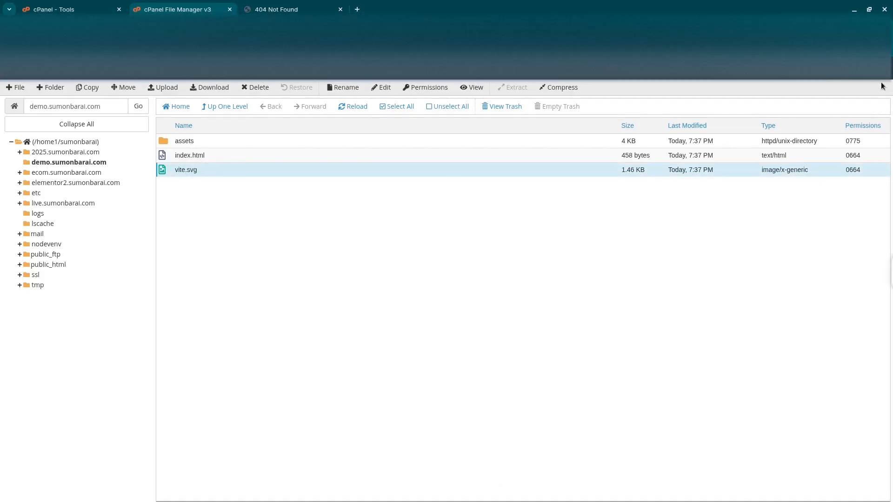
click(872, 70)
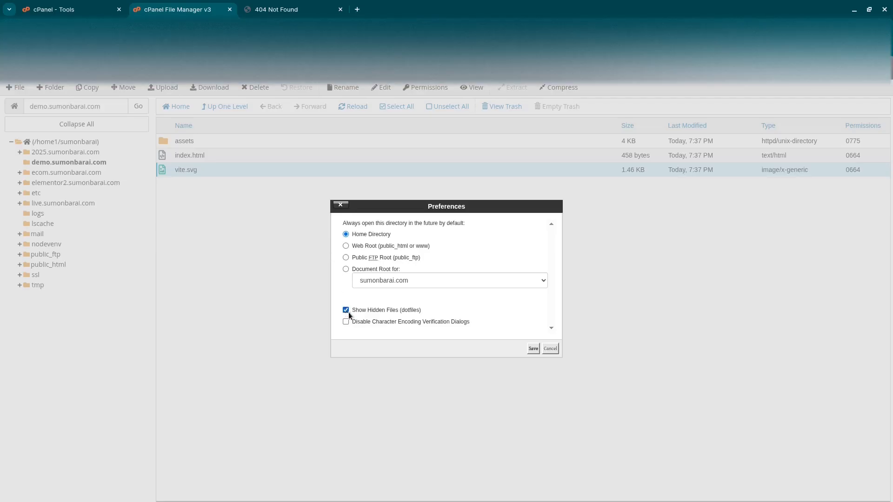
click(533, 348)
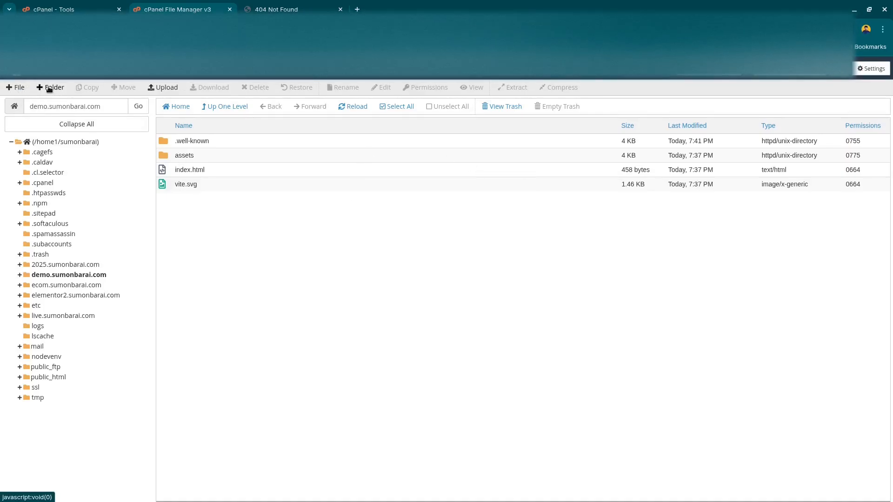
Create a new file named .htaccess in the demo subdomain's folder.
click(15, 87)
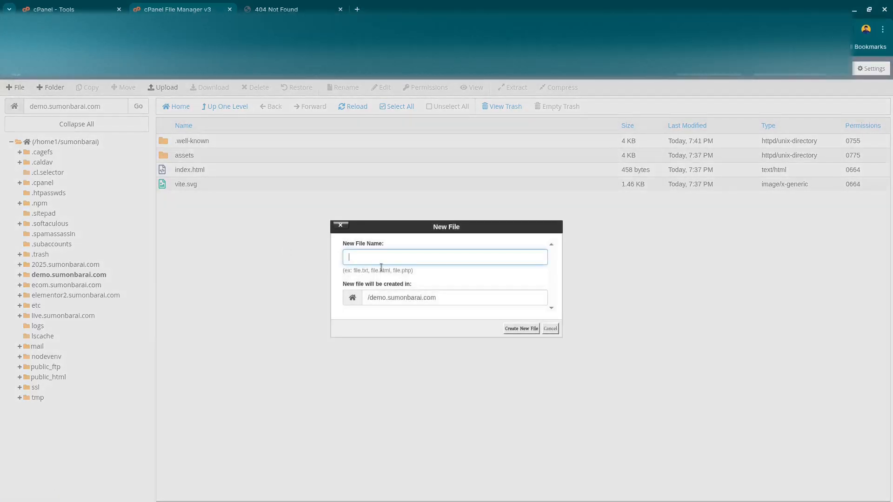
click(373, 258)
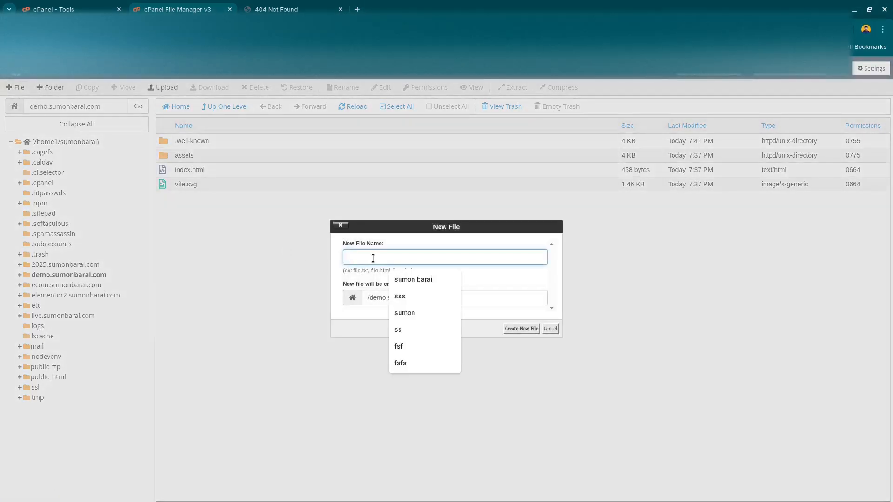
text(.htaccess)
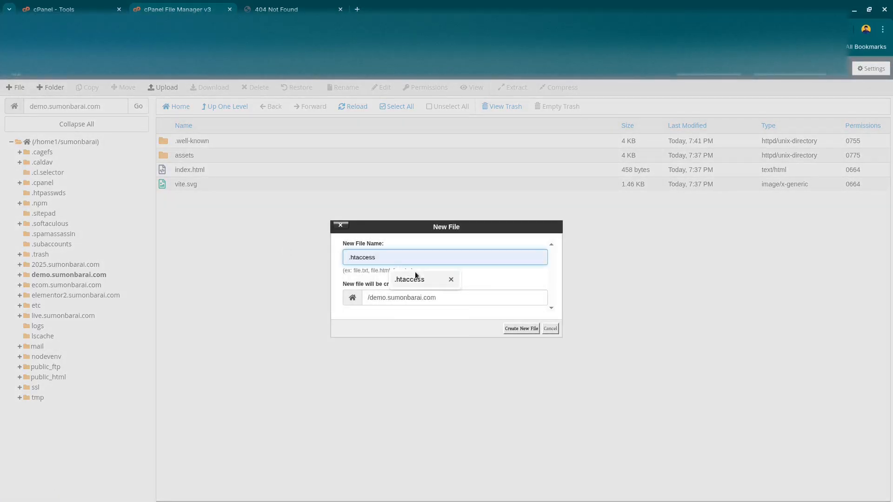
click(414, 277)
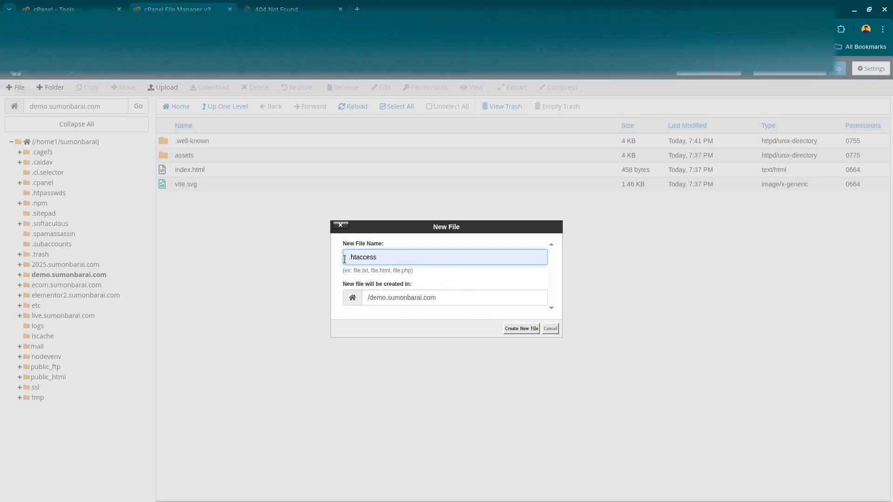
drag(350, 259, 380, 258)
click(381, 258)
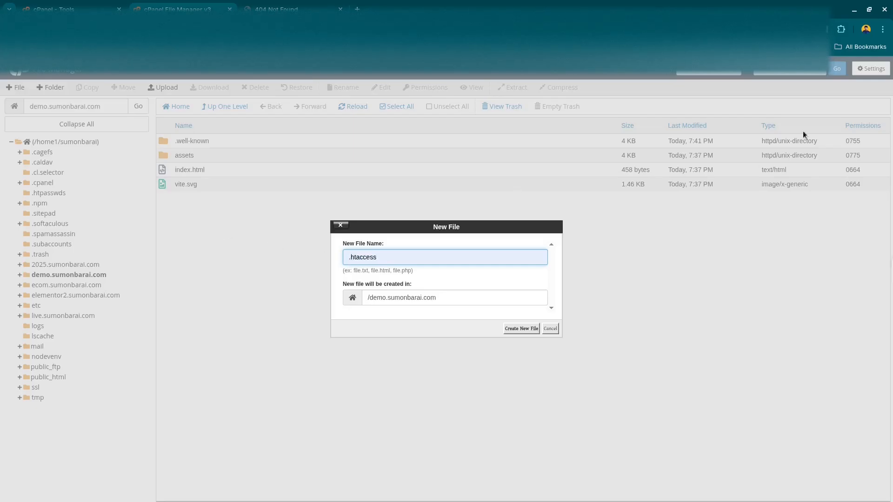
click(515, 328)
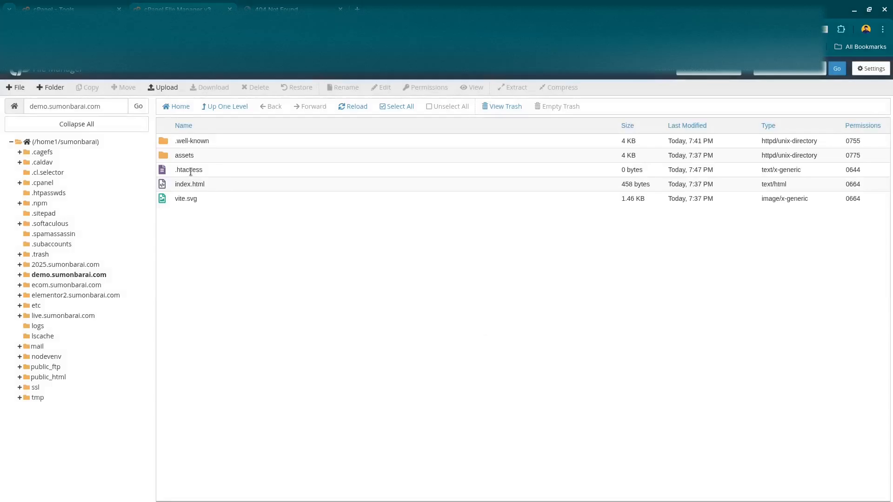
click(214, 171)
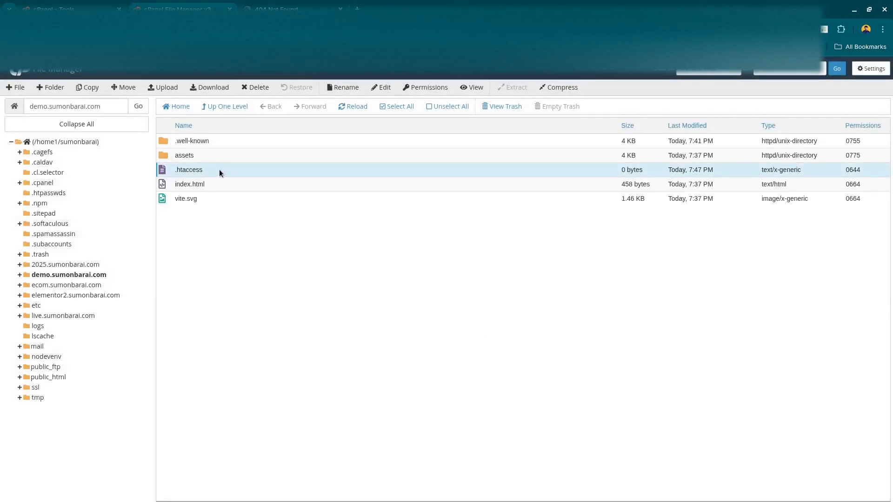
double_click(203, 169)
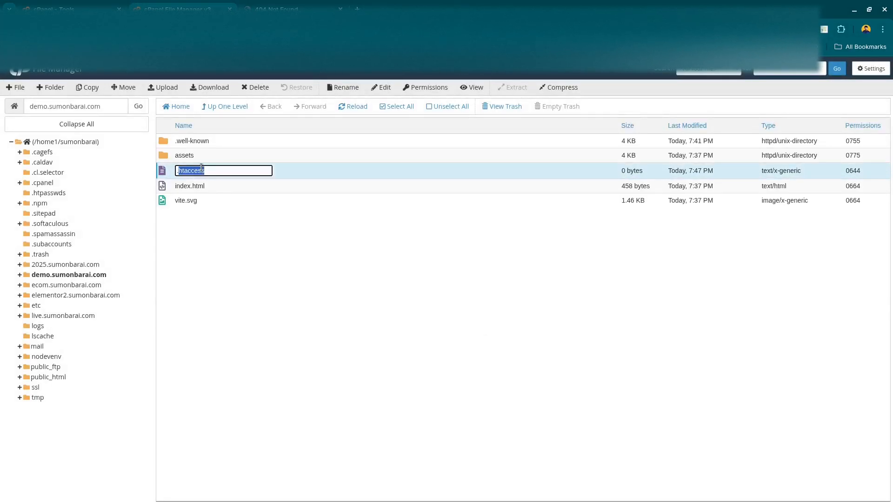
click(245, 215)
click(195, 169)
click(215, 187)
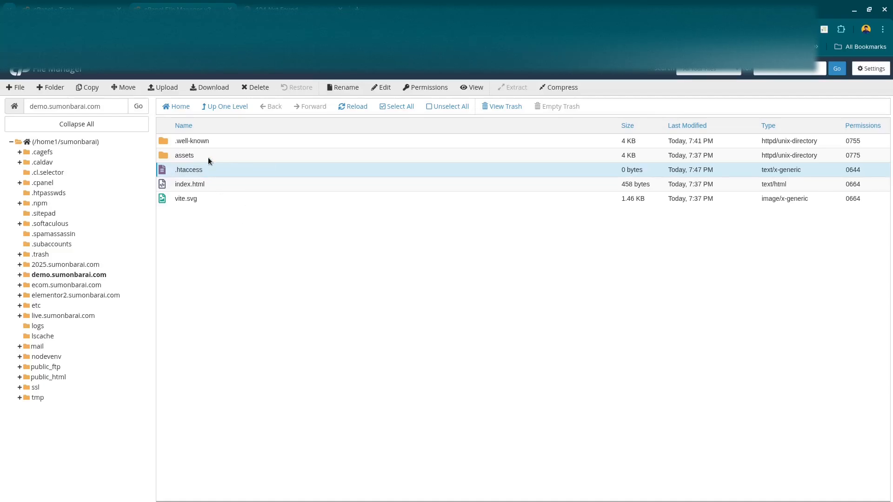
double_click(196, 168)
click(287, 242)
ctrl+click(212, 170)
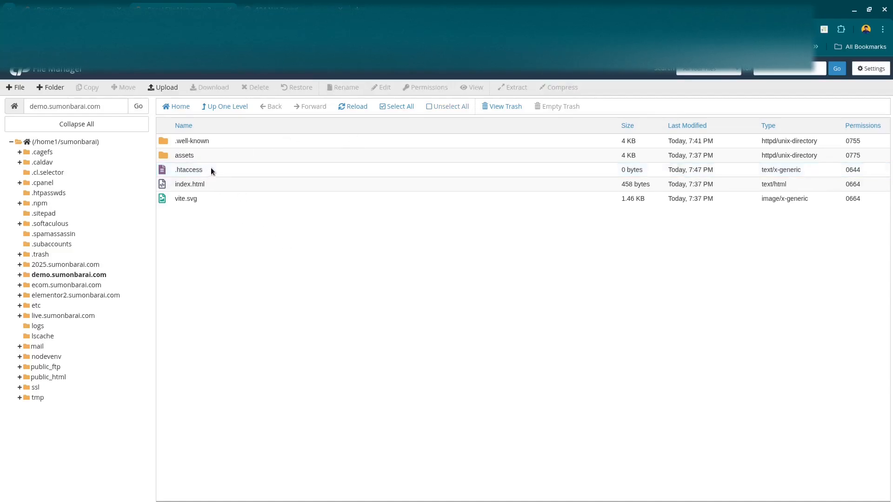
View the contents of the new .htaccess file, then return to the File Manager.
click(212, 169)
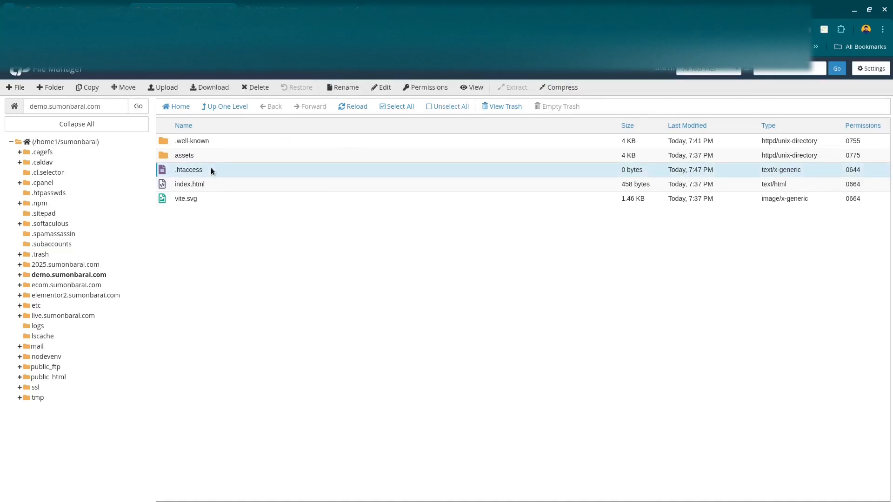
click(474, 89)
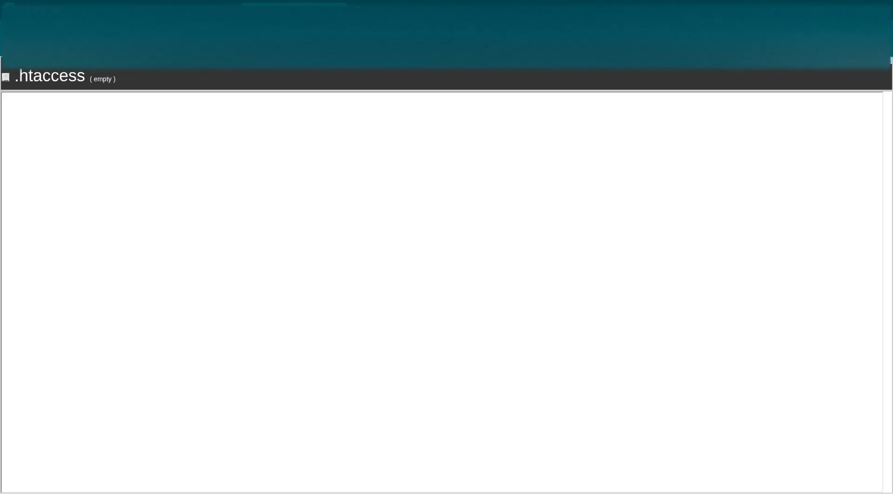
click(184, 10)
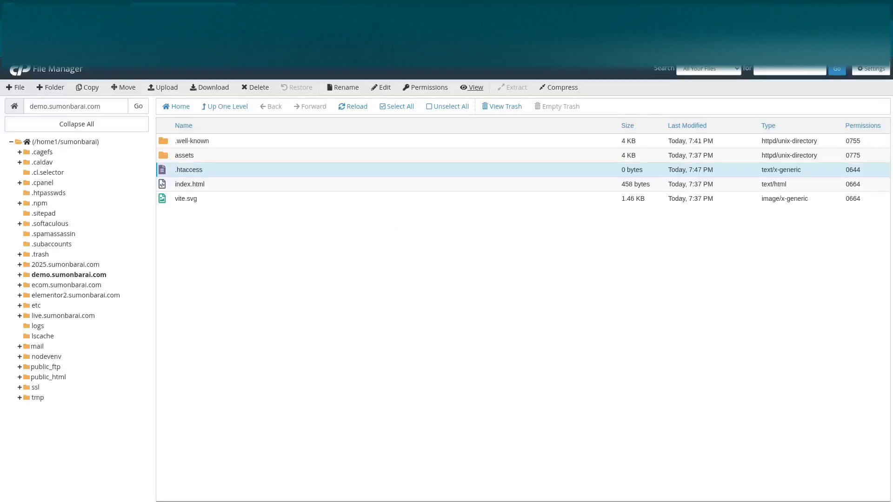
Edit .htaccess to contain "RewriteOptions inherit", "ErrorDocument 404 /index.html" and "RewriteEngine On", and save the changes.
double_click(427, 174)
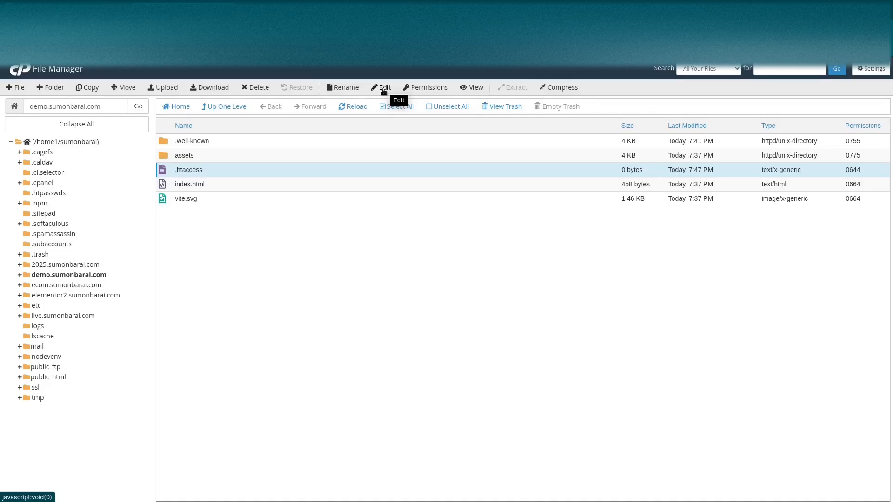
click(384, 89)
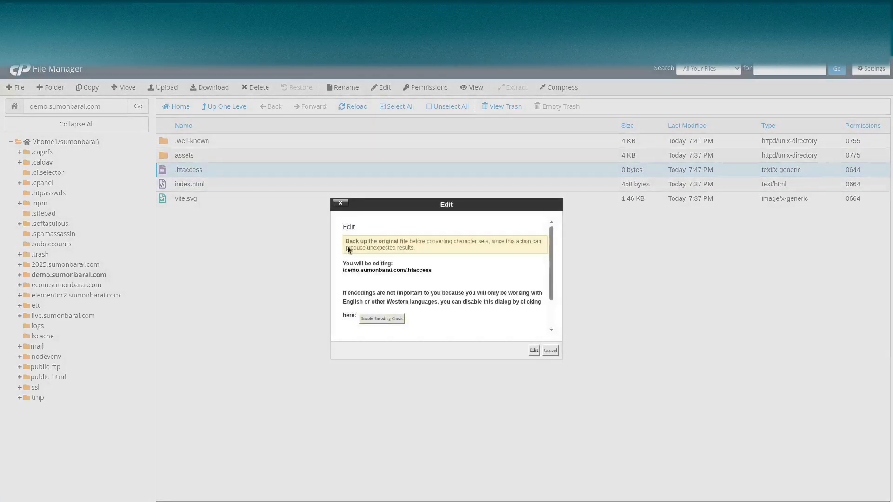
click(533, 351)
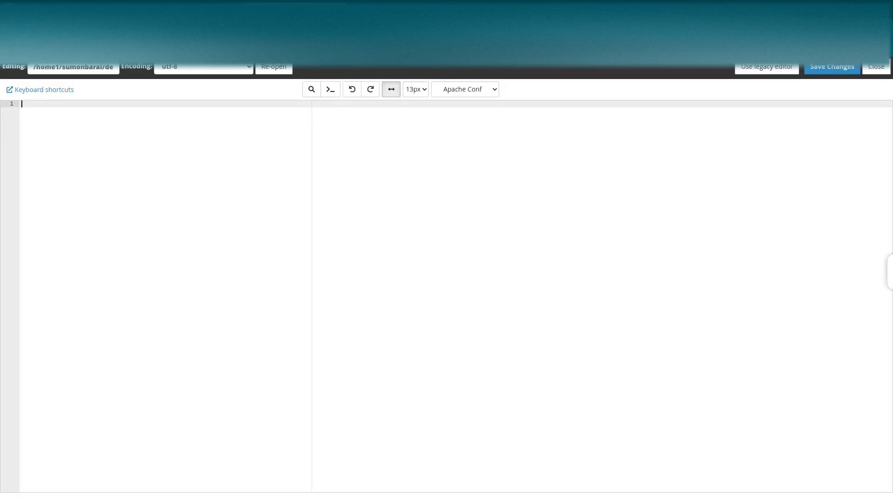
key(alt+Tab)
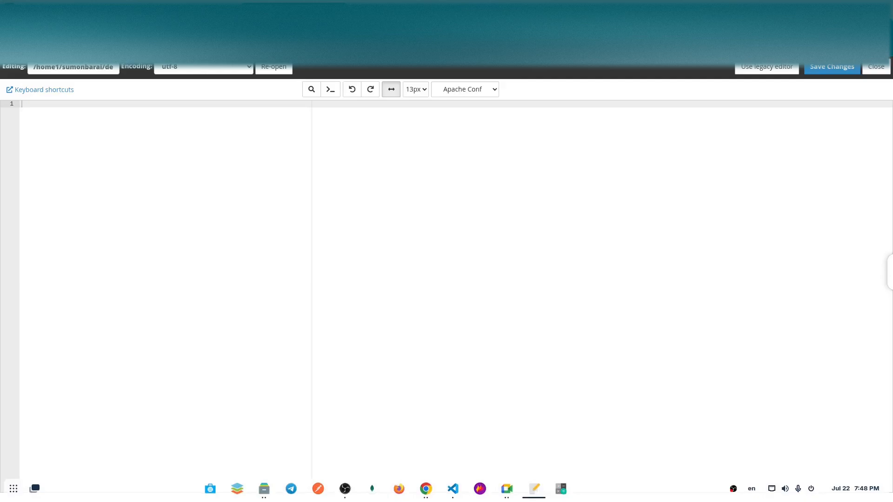
click(86, 122)
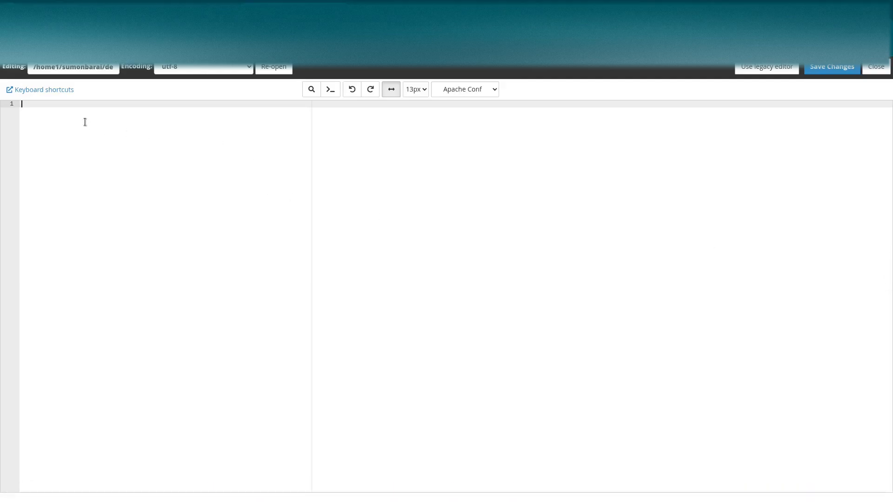
text(RewriteOptions inherit ErrorDocument 404 /index.html RewriteEngine On)
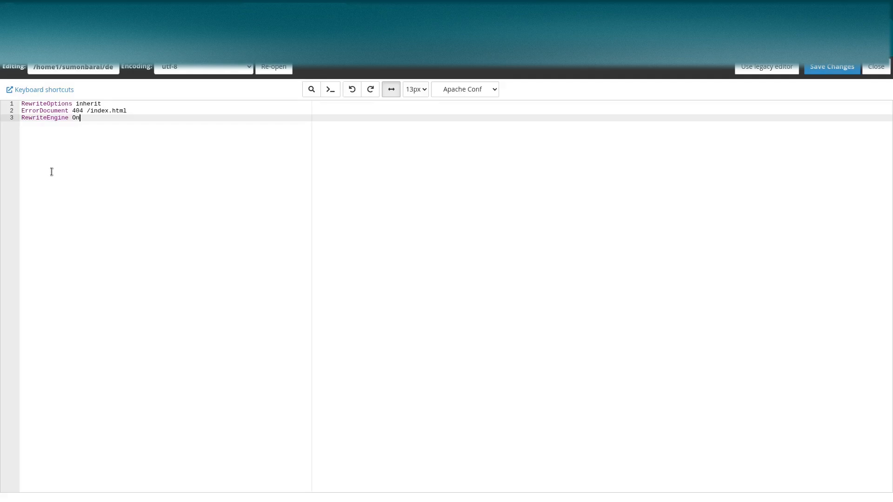
click(832, 68)
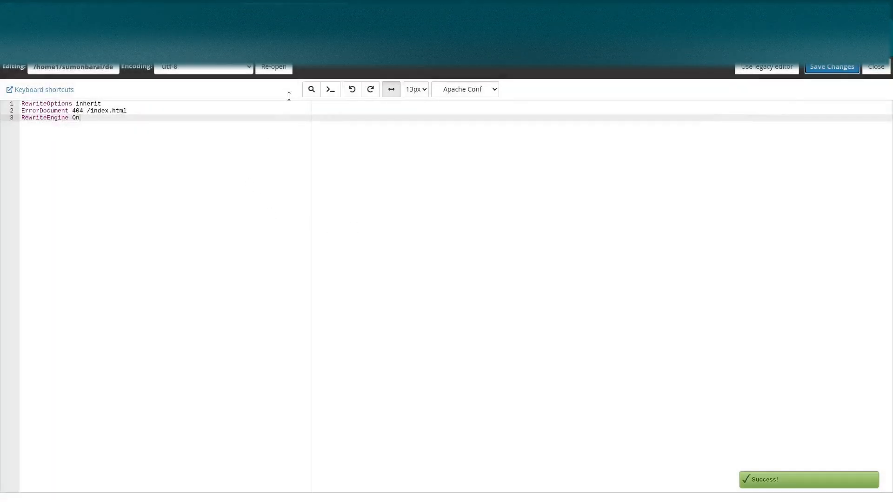
Switch to the demo site's tab, remove the login path from its address and load the home page.
click(385, 11)
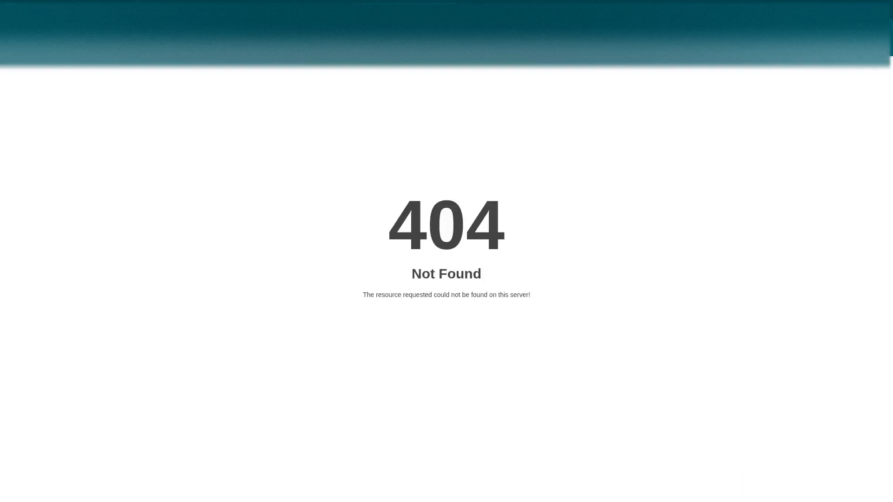
click(297, 29)
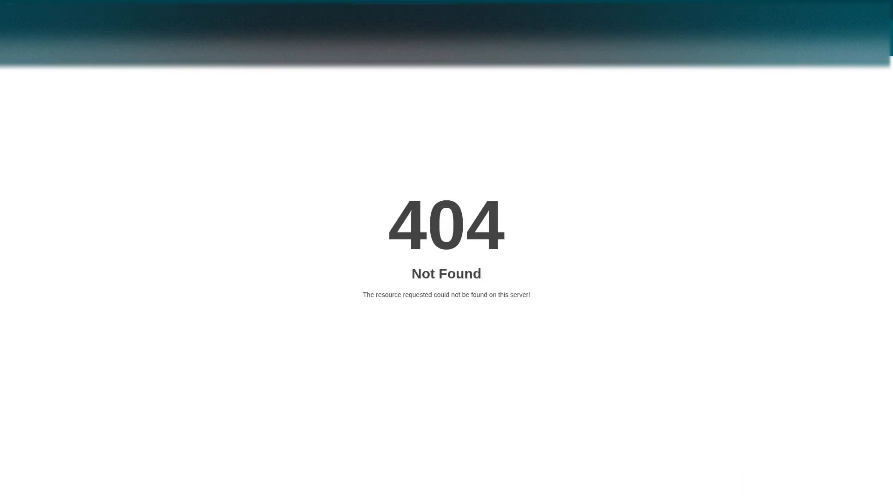
key(BackSpace)
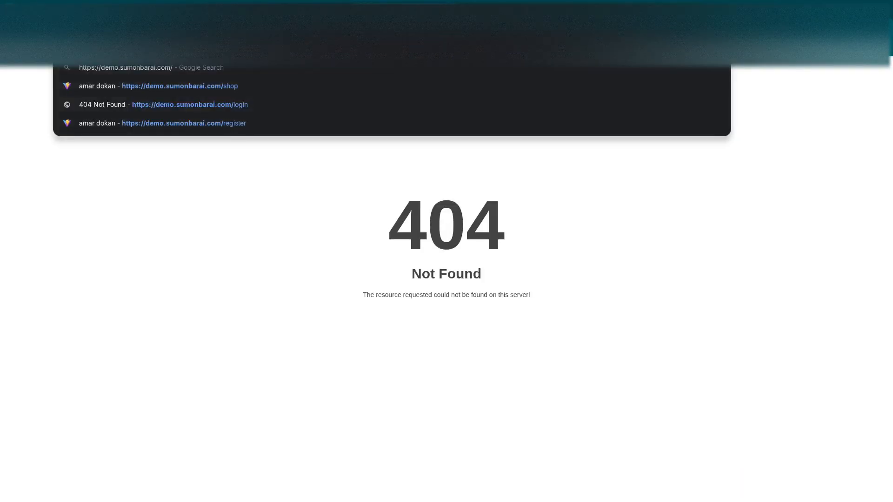
key(BackSpace)
key(Return)
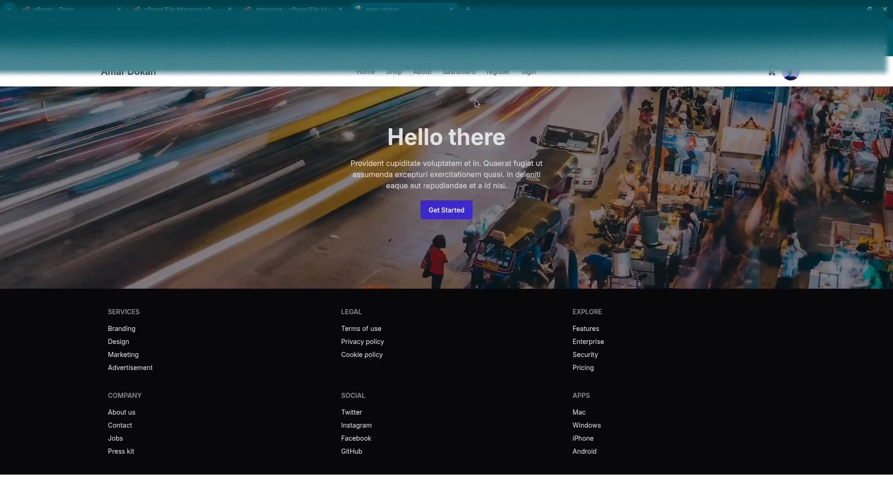
Visit the demo site's register page, then open its login page and reload it to test the route.
click(497, 72)
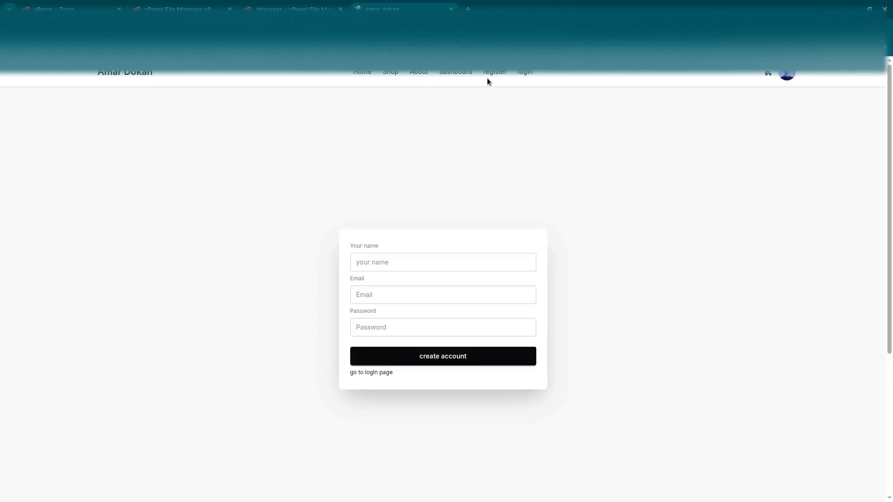
click(525, 77)
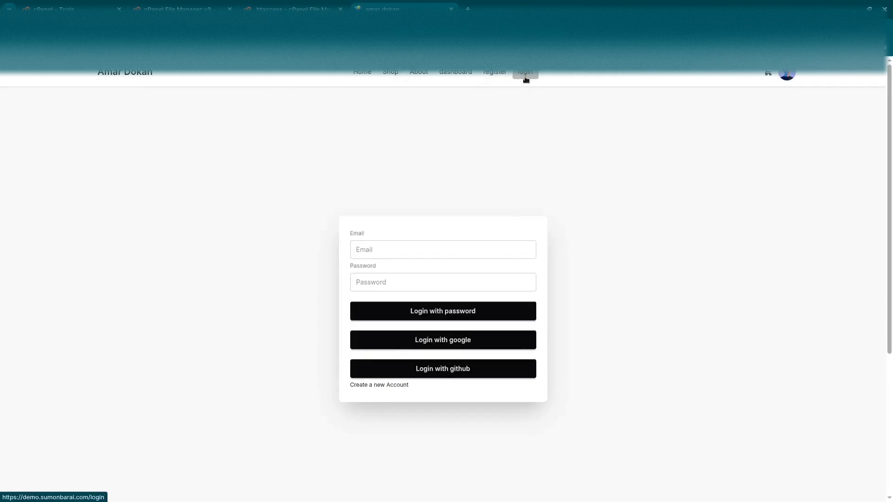
double_click(174, 30)
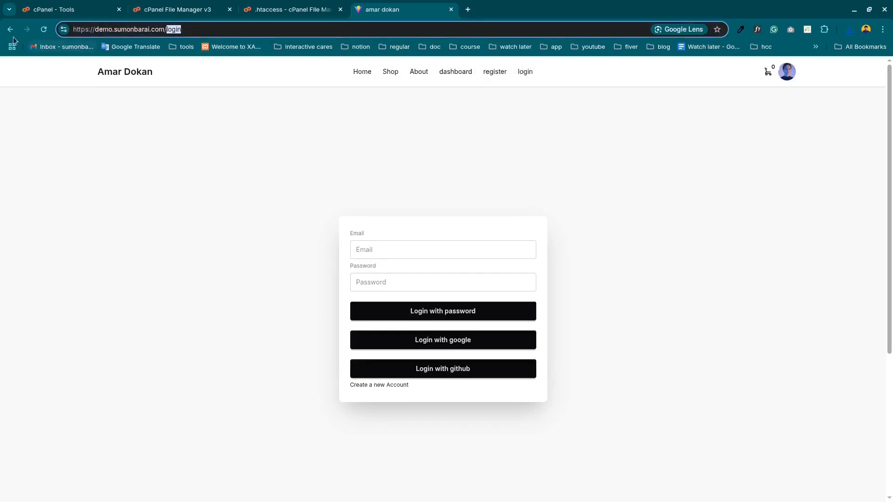
click(48, 30)
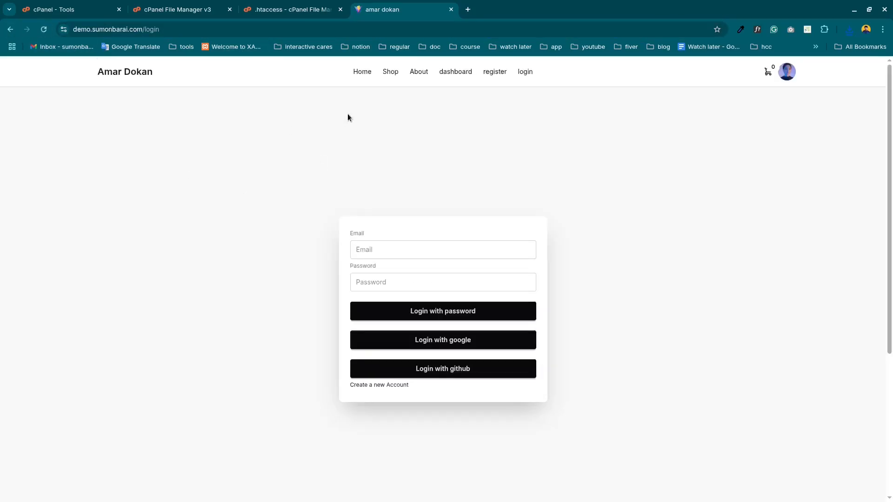
Return to the demo site's home page and reload it.
click(360, 73)
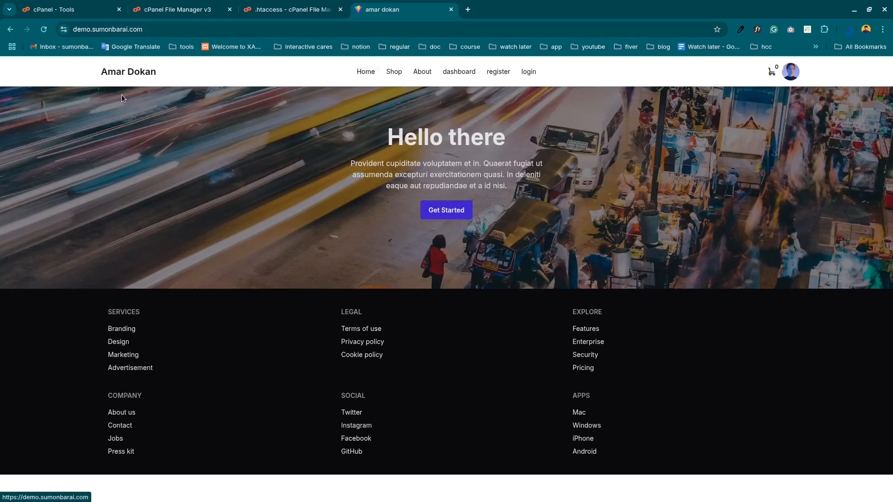
click(43, 31)
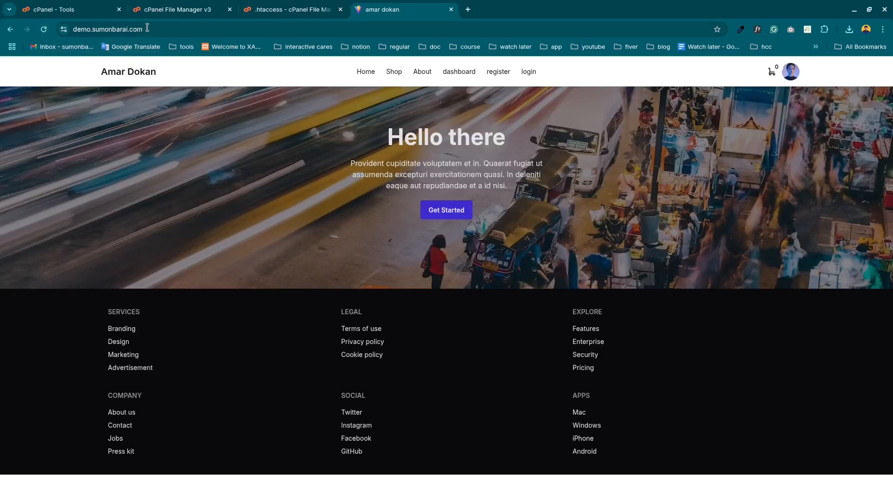
click(146, 28)
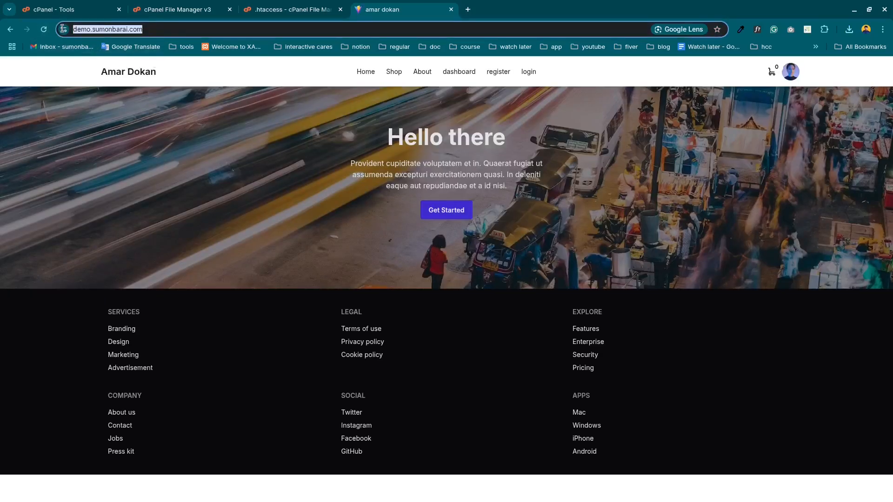
Check the dashboard route, go back, then open the About page and reload it to test direct loading.
click(468, 75)
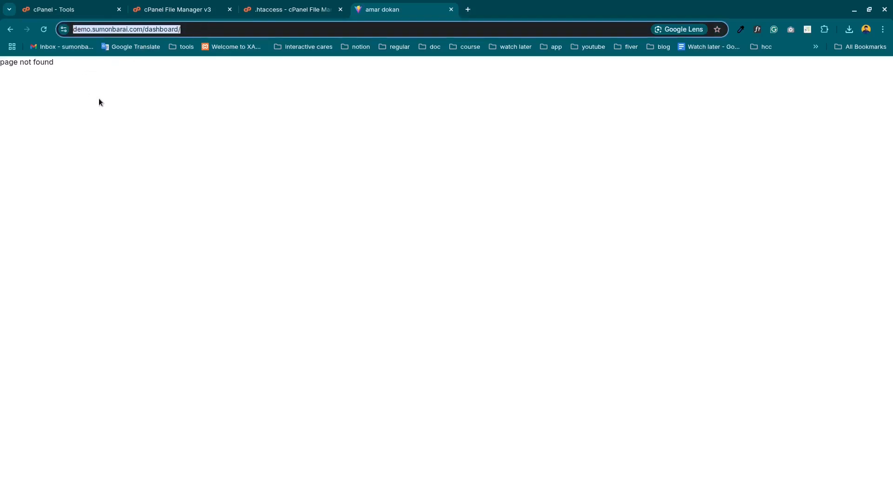
click(10, 29)
click(422, 71)
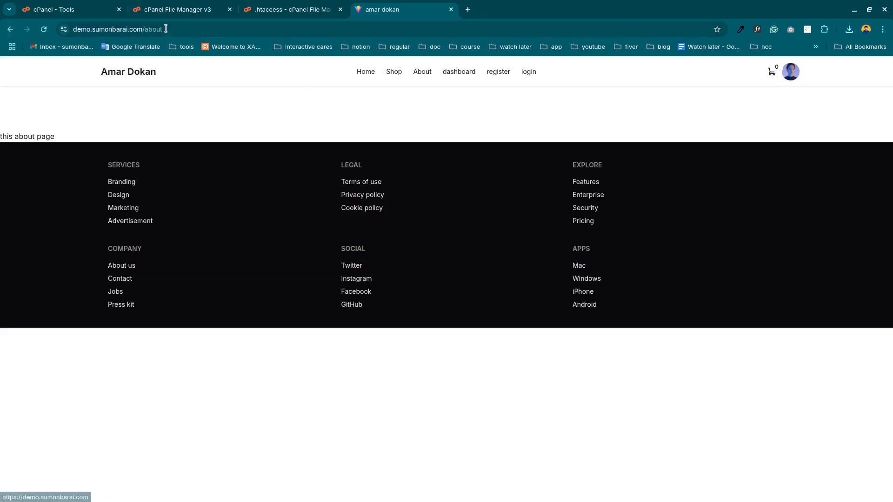
click(45, 30)
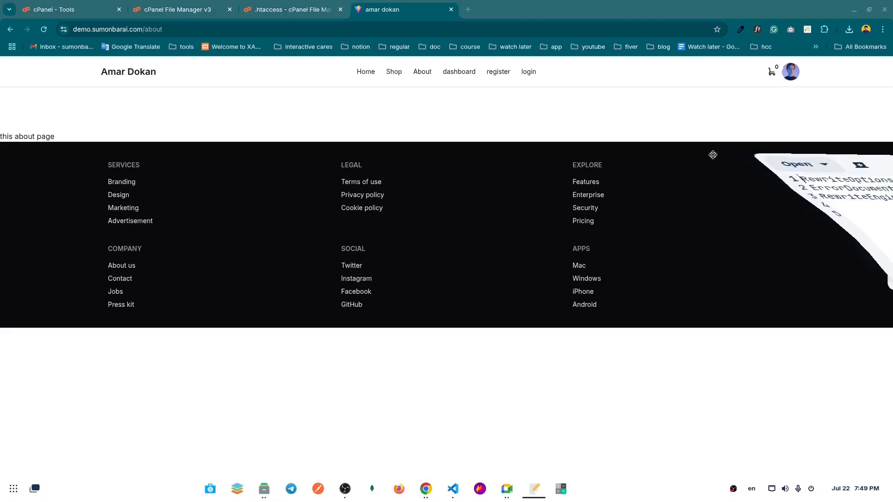
Review the three rewrite lines in the local htaccess text file, then minimize its text editor window.
drag(333, 193, 272, 173)
key(ctrl+a)
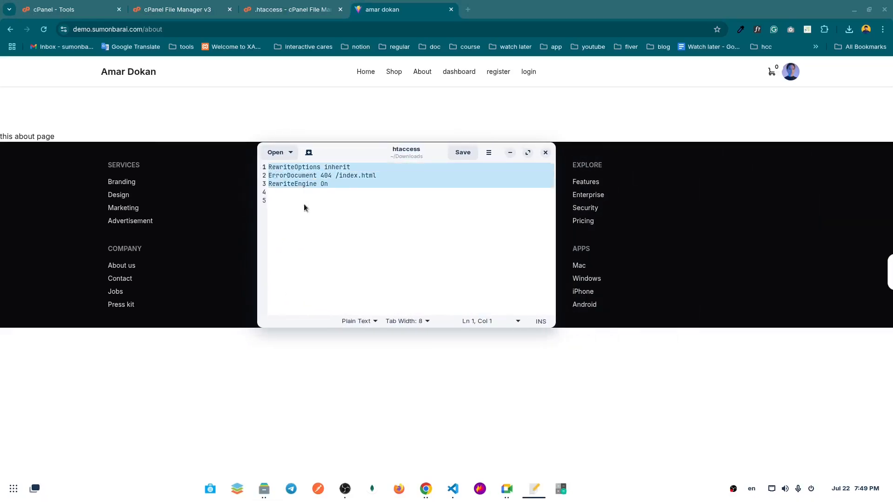
click(317, 218)
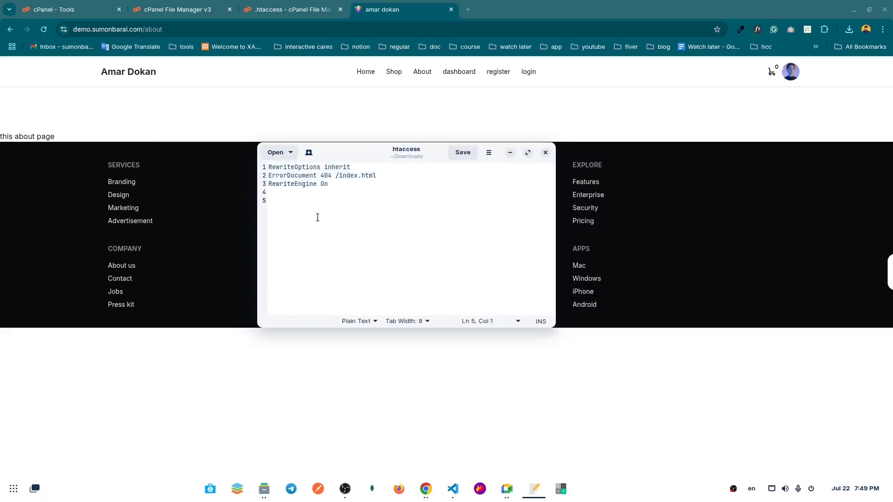
click(510, 153)
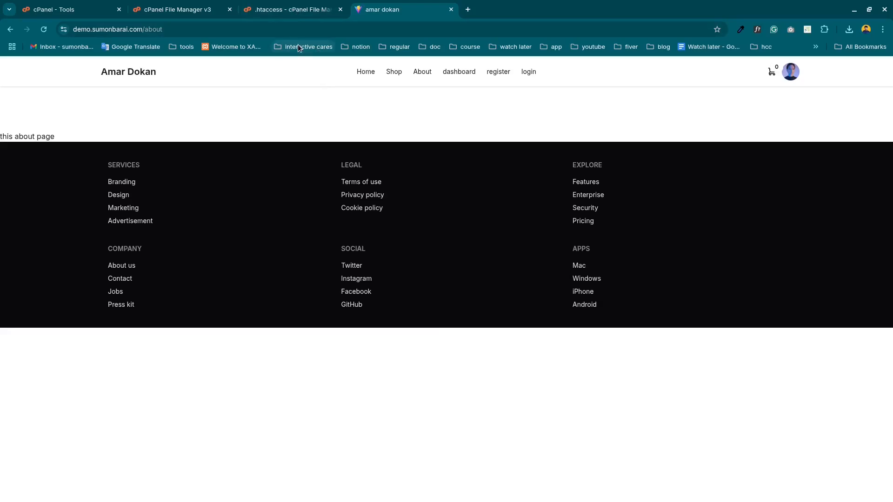
Review the server's .htaccess in the editor and the demo subdomain's folder in File Manager, then return to the demo site.
click(289, 11)
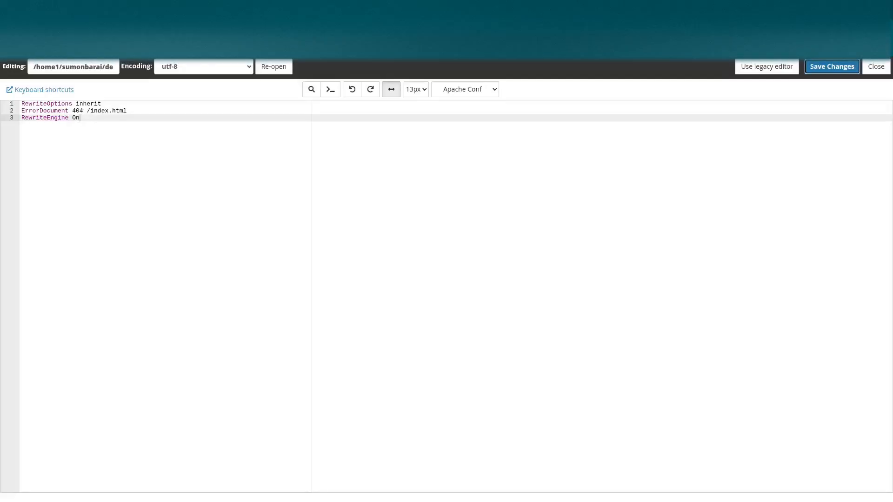
click(400, 10)
click(191, 10)
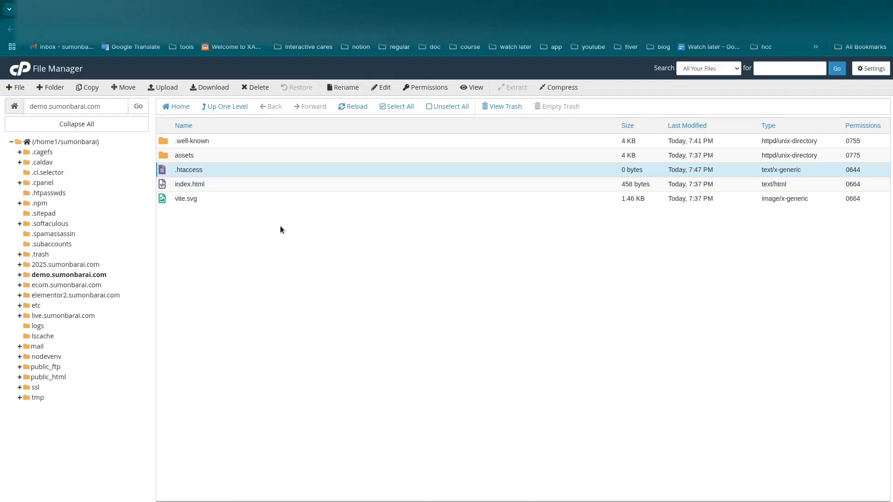
click(400, 11)
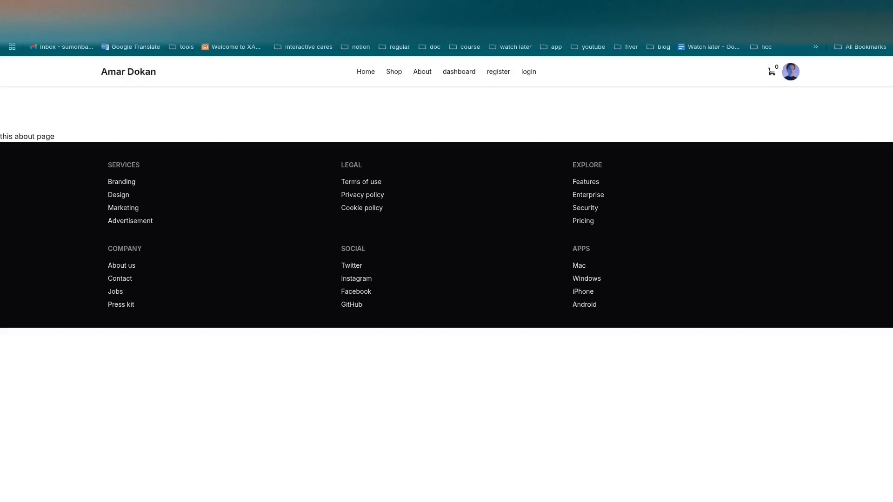